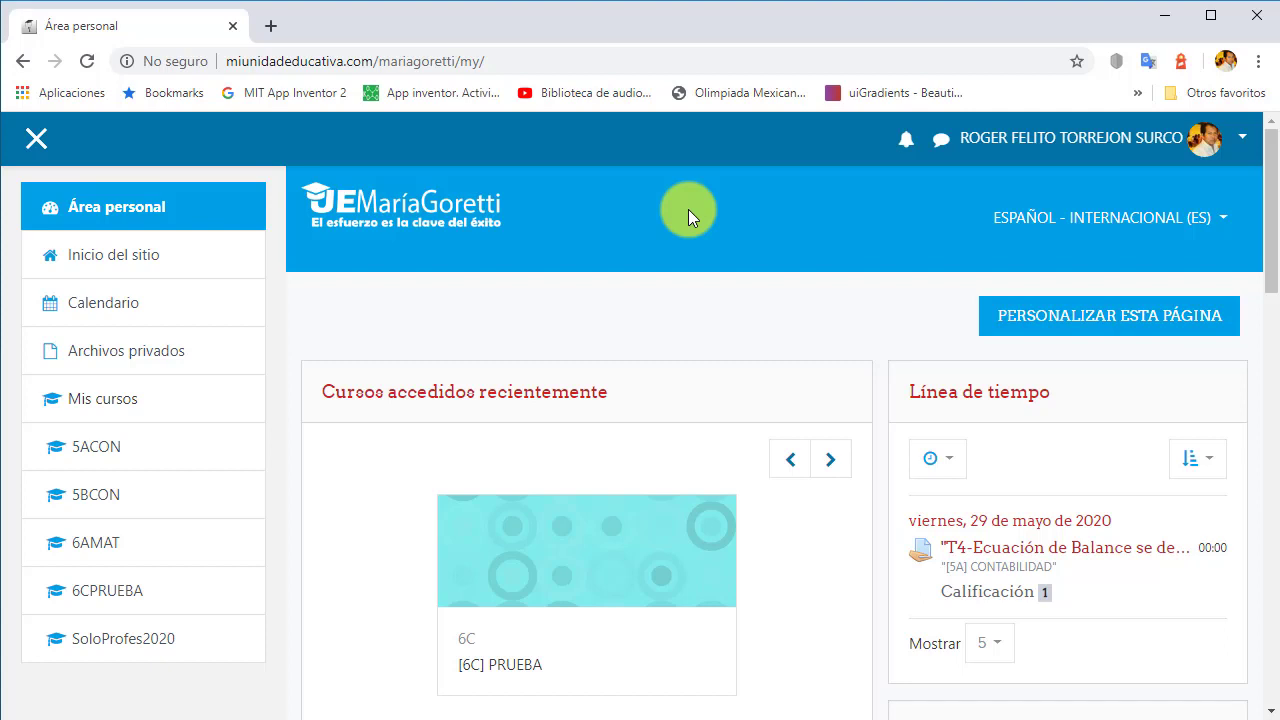
# Open the [6C] PRUEBA course from the personal area and turn on course editing
pyautogui.moveTo(1270, 231); pyautogui.dragTo(1270, 480)
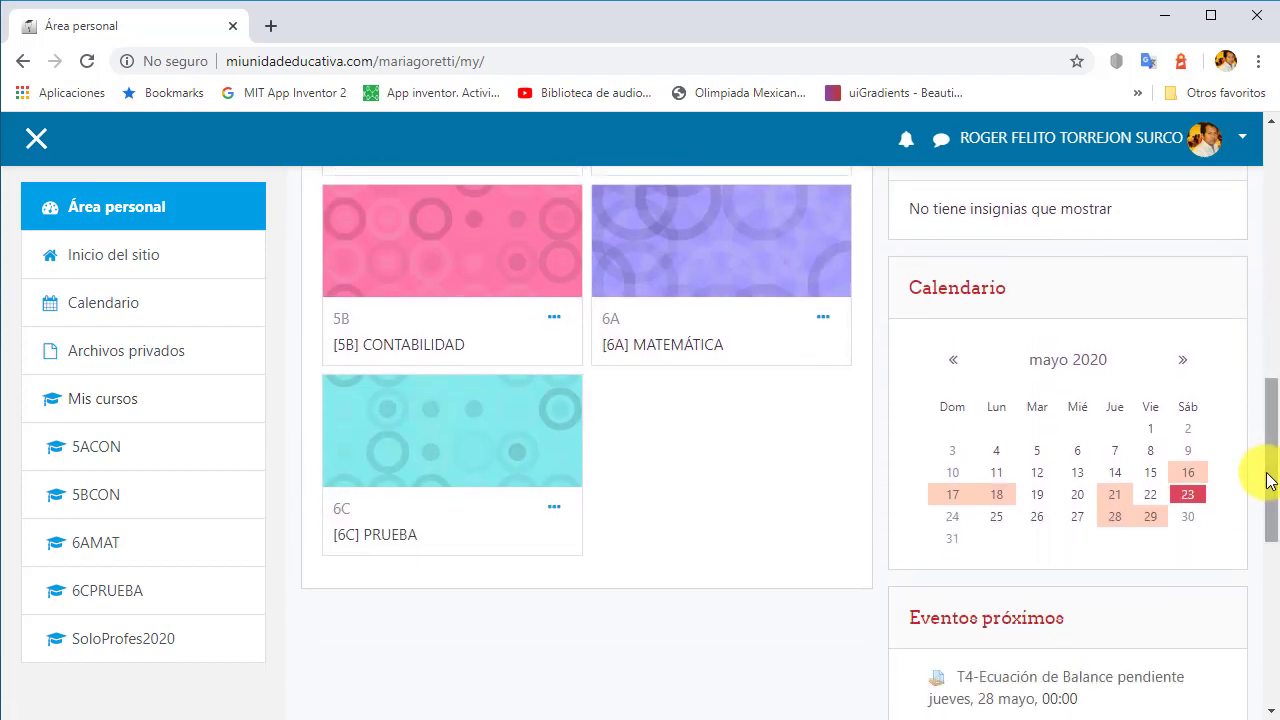
pyautogui.click(386, 537)
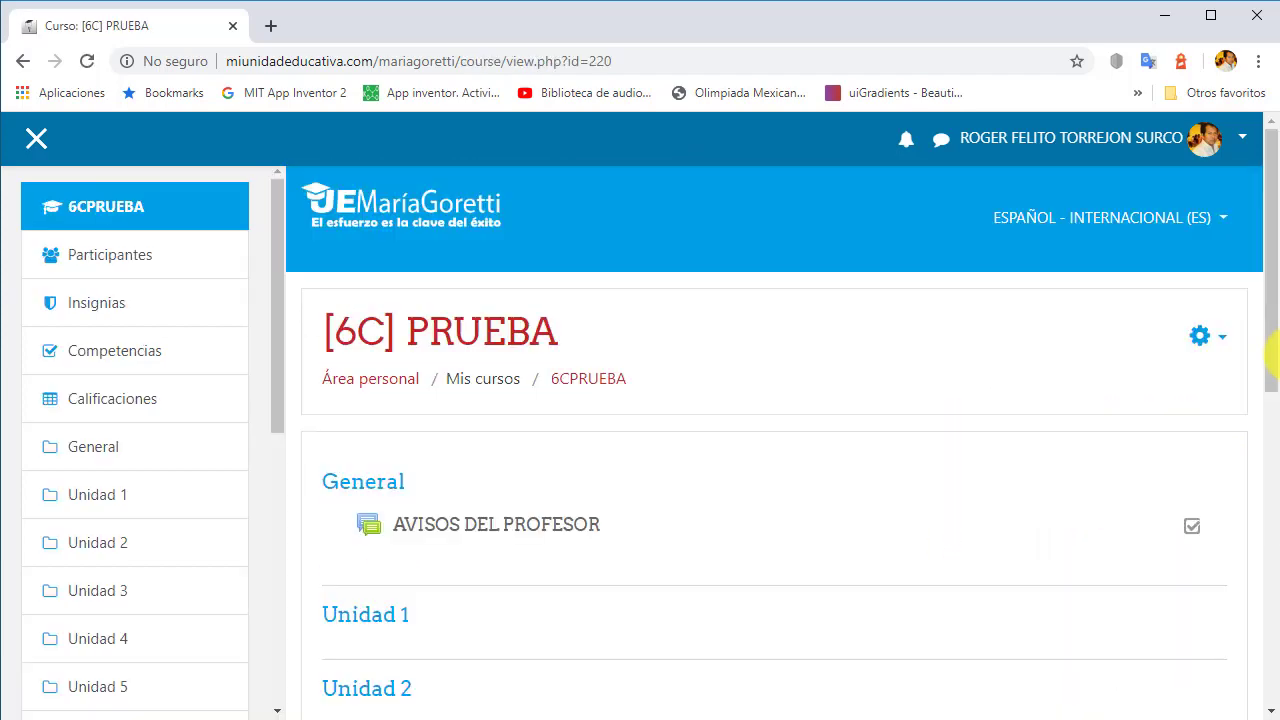
pyautogui.click(1222, 340)
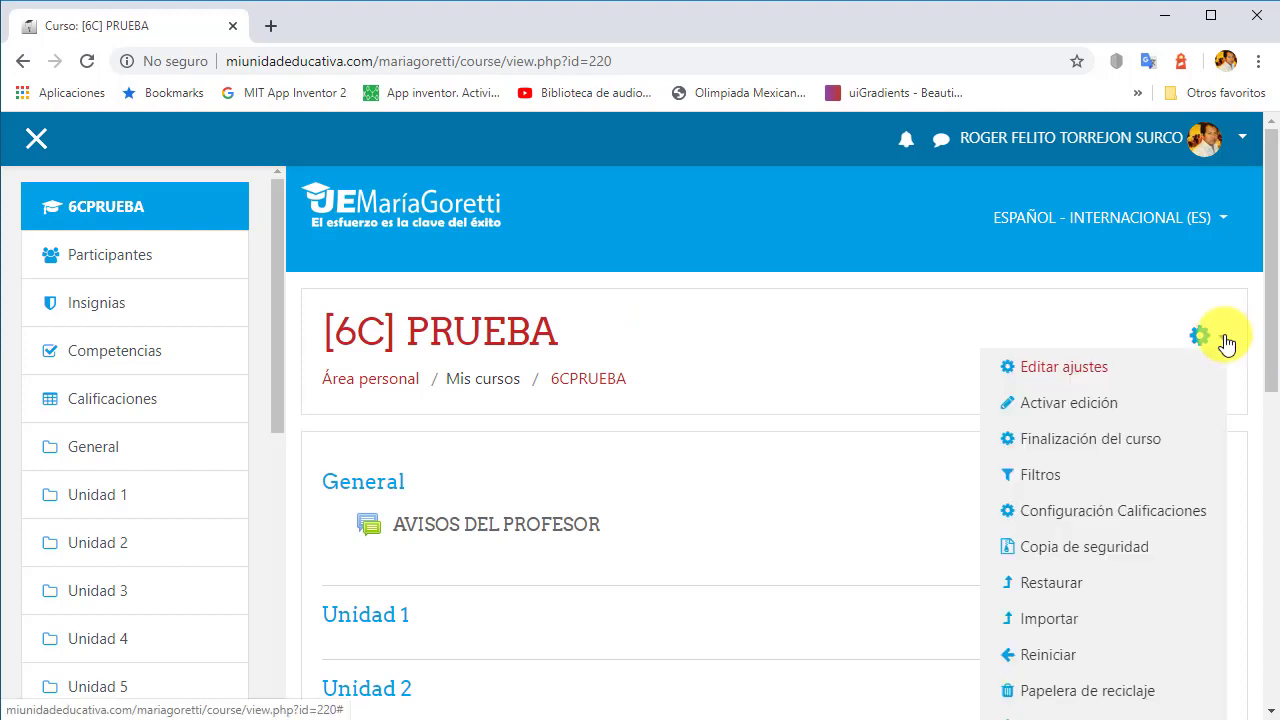
pyautogui.click(1117, 403)
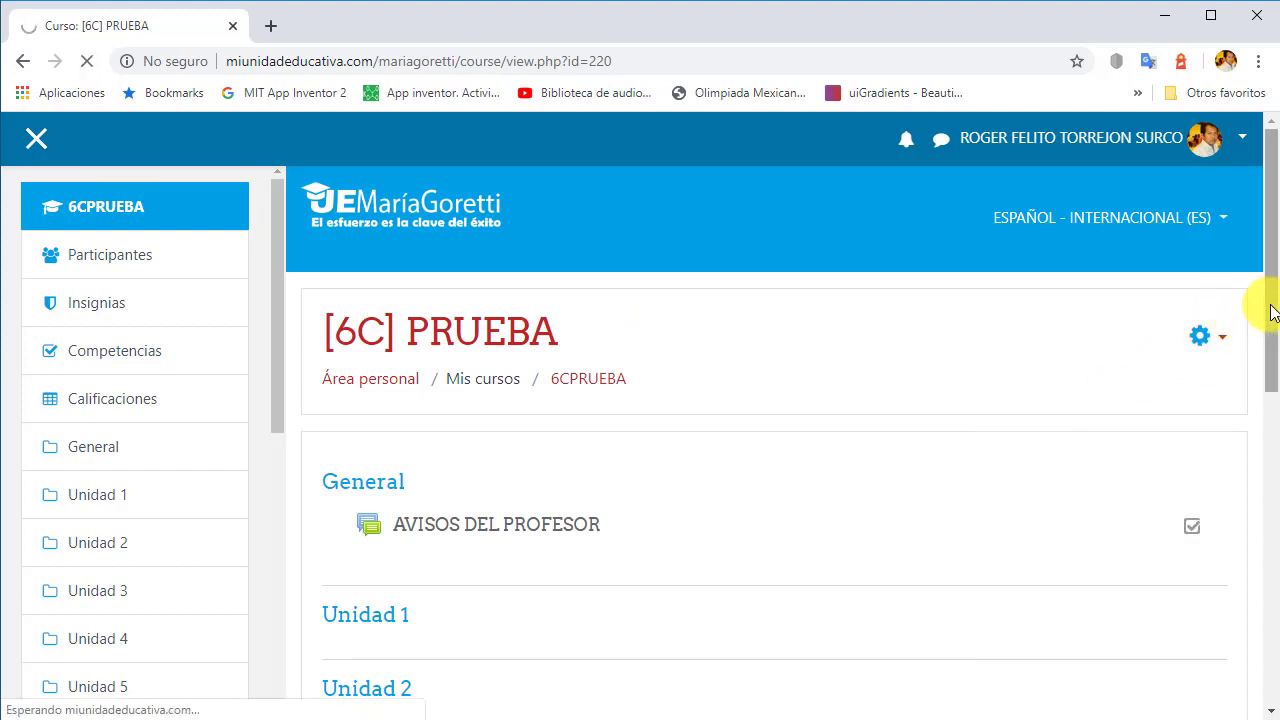
# Add a new Cuestionario activity to Unidad 1
pyautogui.moveTo(1274, 309); pyautogui.dragTo(1273, 440)
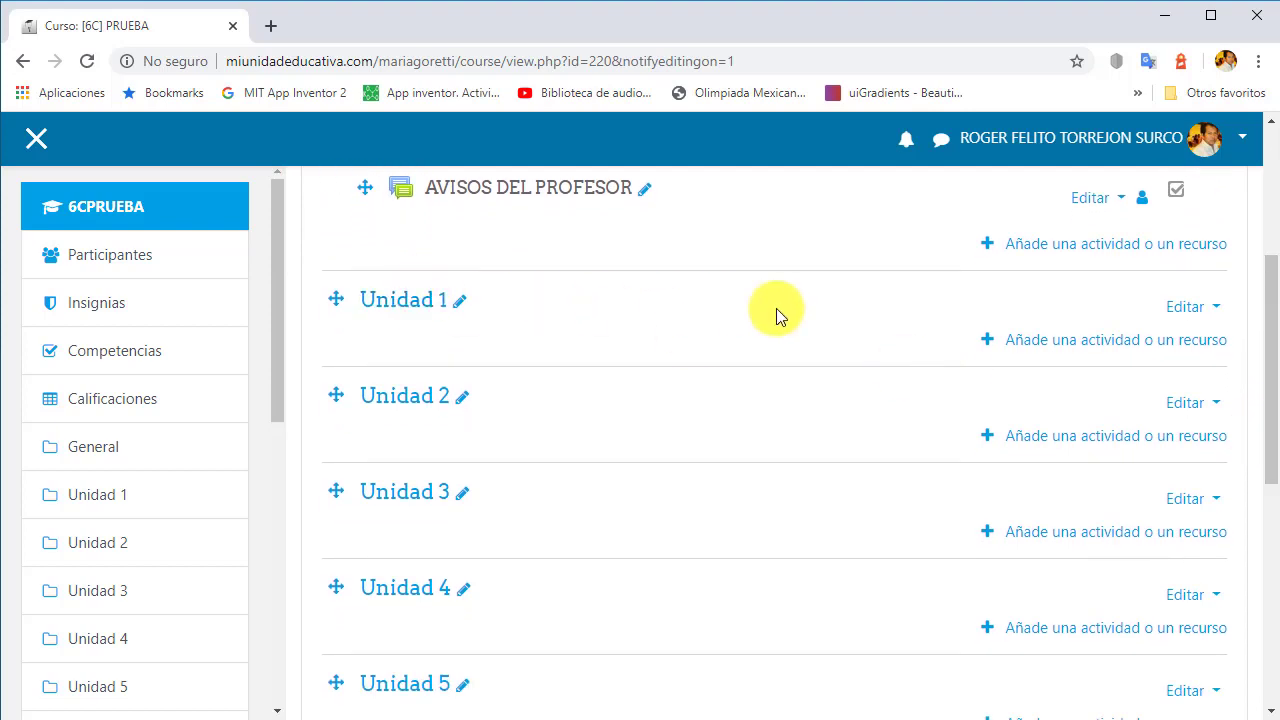
pyautogui.click(1120, 342)
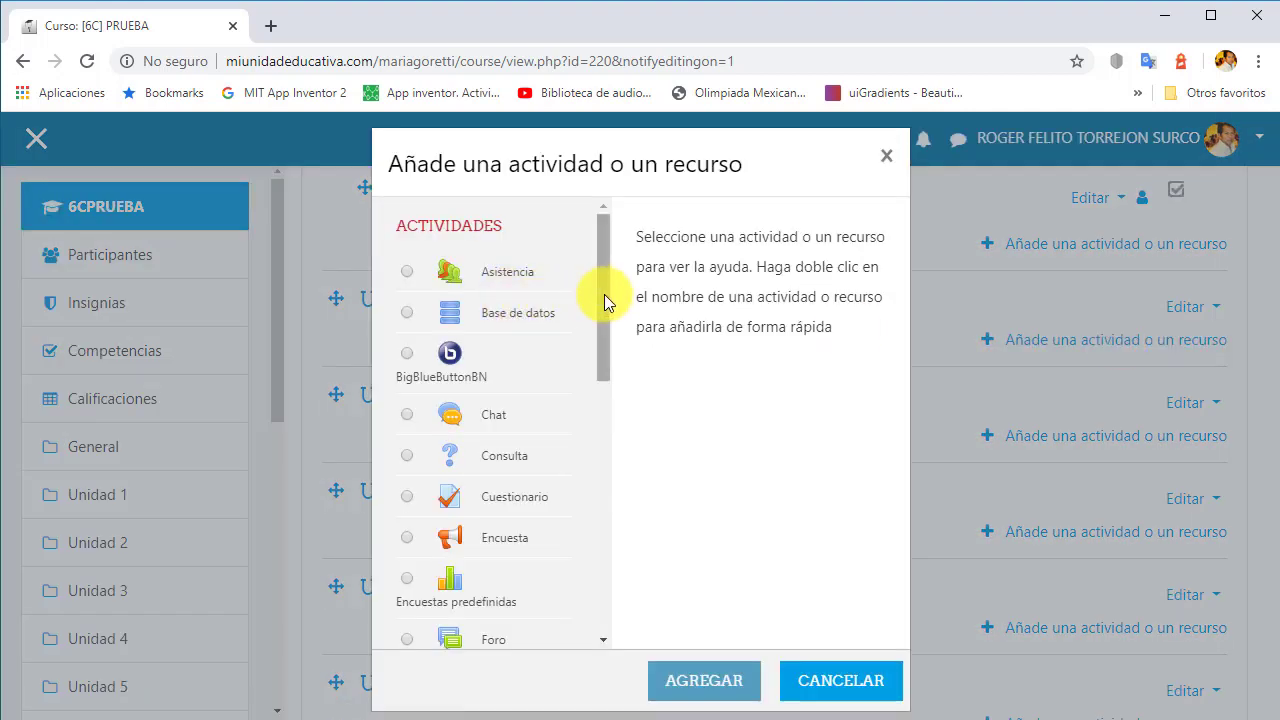
pyautogui.moveTo(604, 294); pyautogui.dragTo(591, 323)
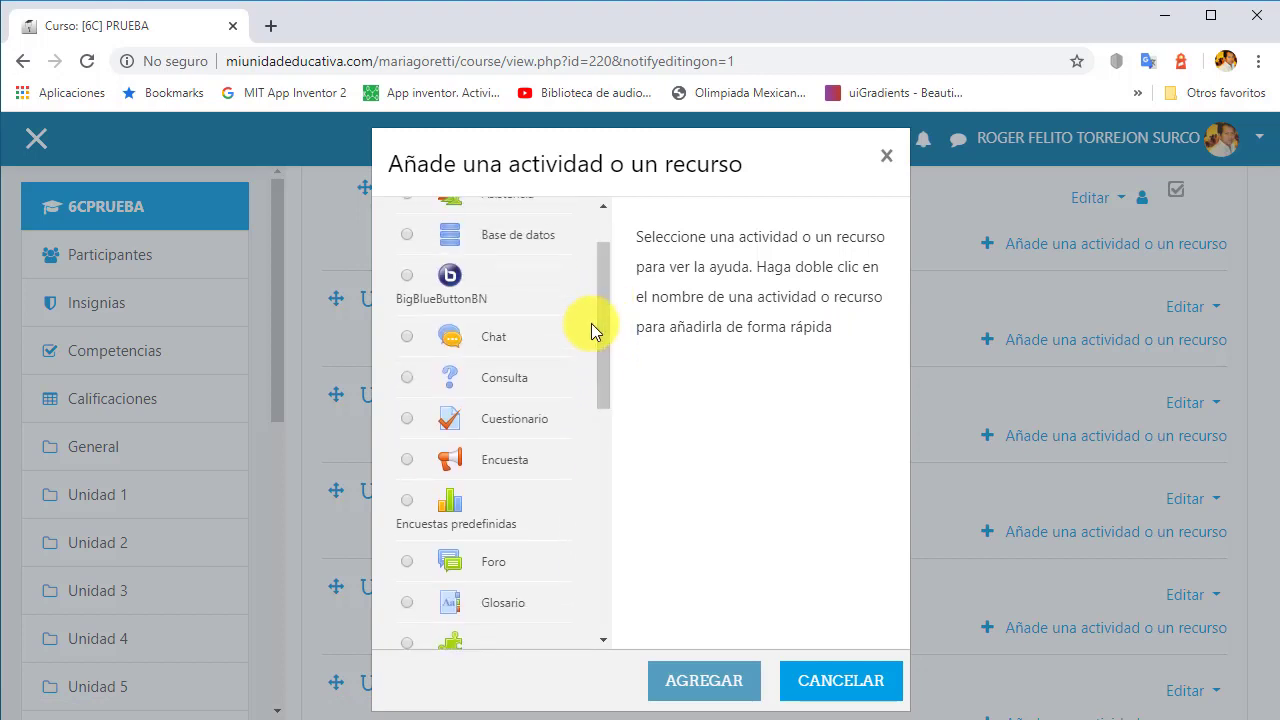
pyautogui.click(410, 419)
pyautogui.click(718, 685)
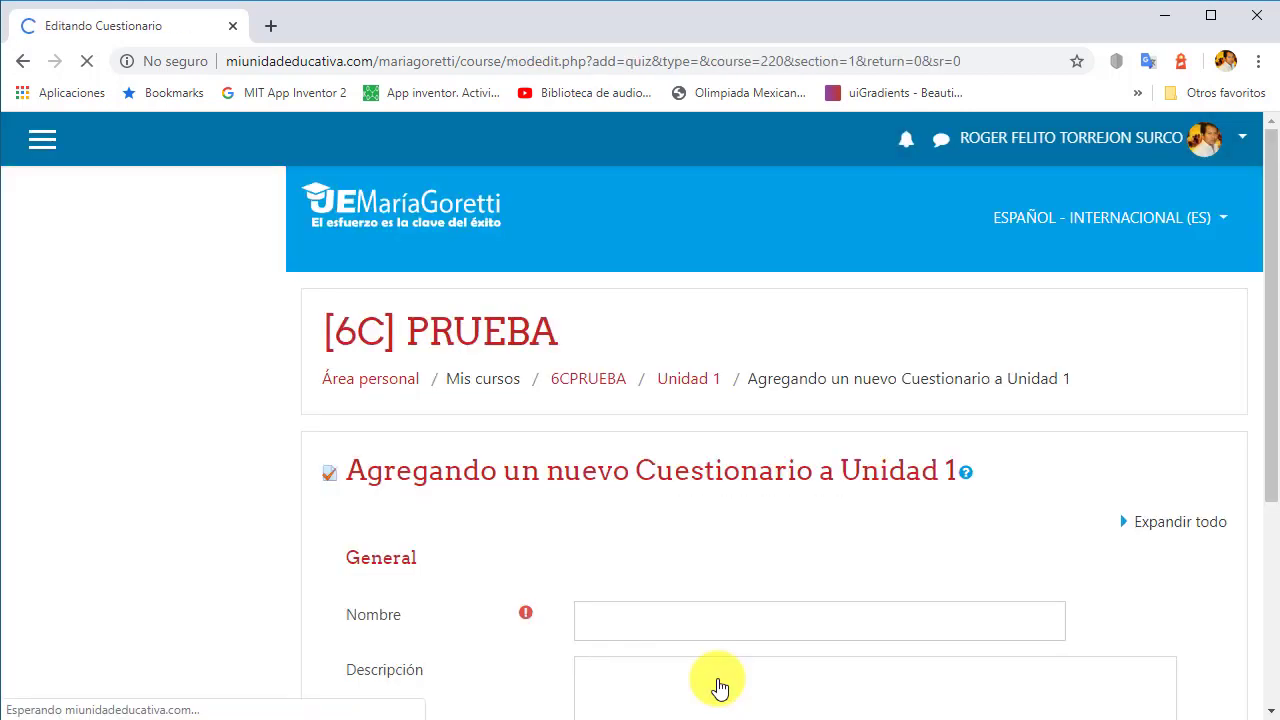
# Name the quiz "Evaluación 1" and leave its description empty
pyautogui.moveTo(1273, 262); pyautogui.dragTo(1274, 357)
pyautogui.click(740, 236)
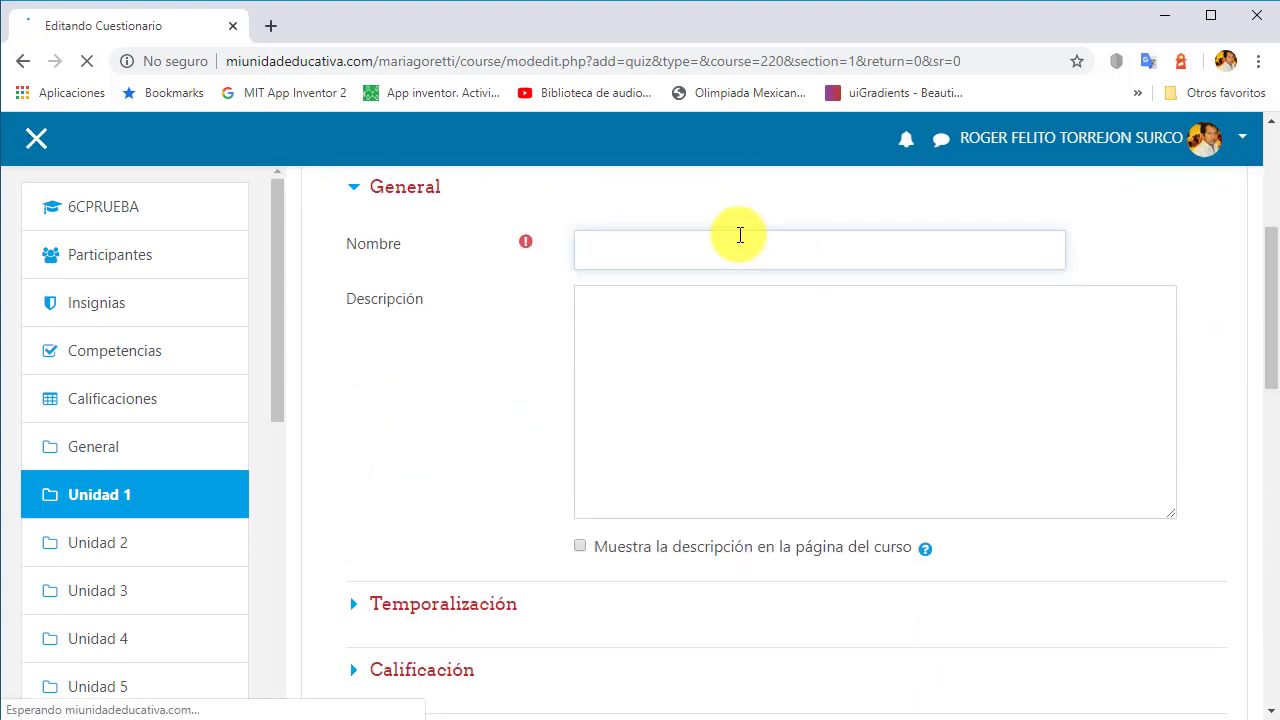
pyautogui.write('Evaluación 1')
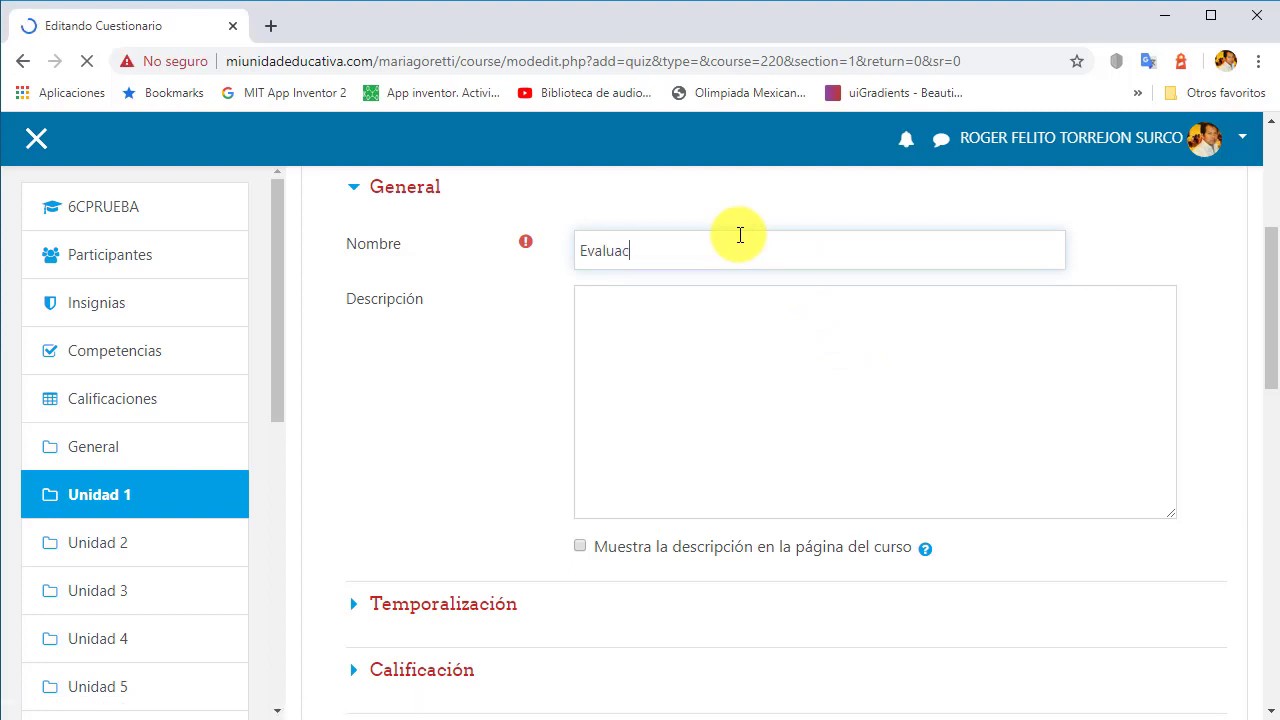
pyautogui.click(665, 346)
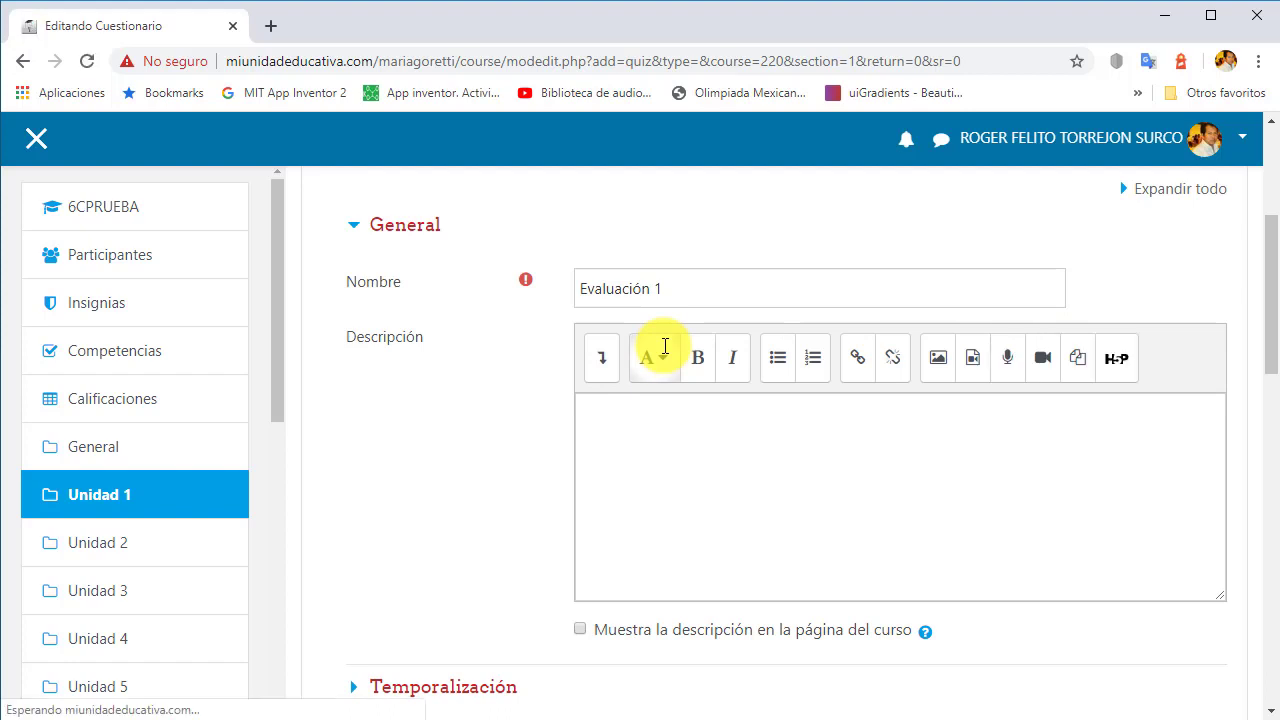
pyautogui.click(695, 410)
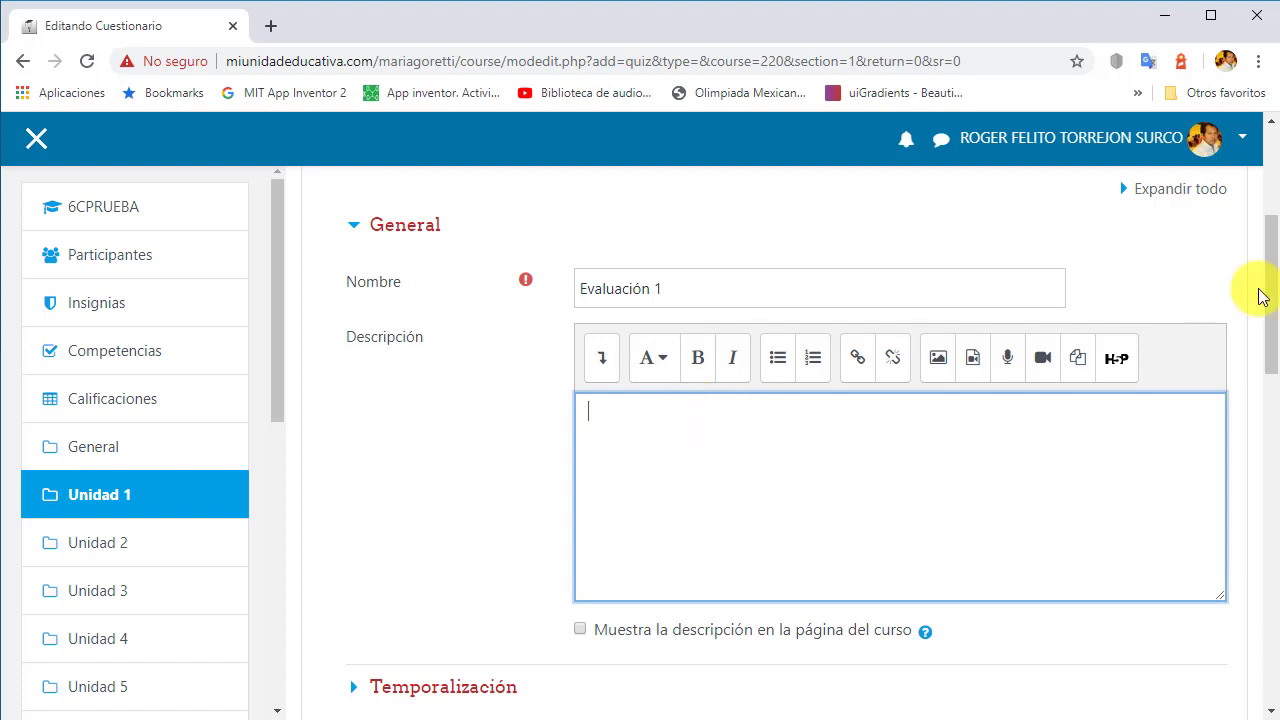
# Enable the quiz's opening at 25 mayo 2020 14:00 and its closing at 25 mayo 2020 15:00
pyautogui.moveTo(1272, 300); pyautogui.dragTo(1266, 428)
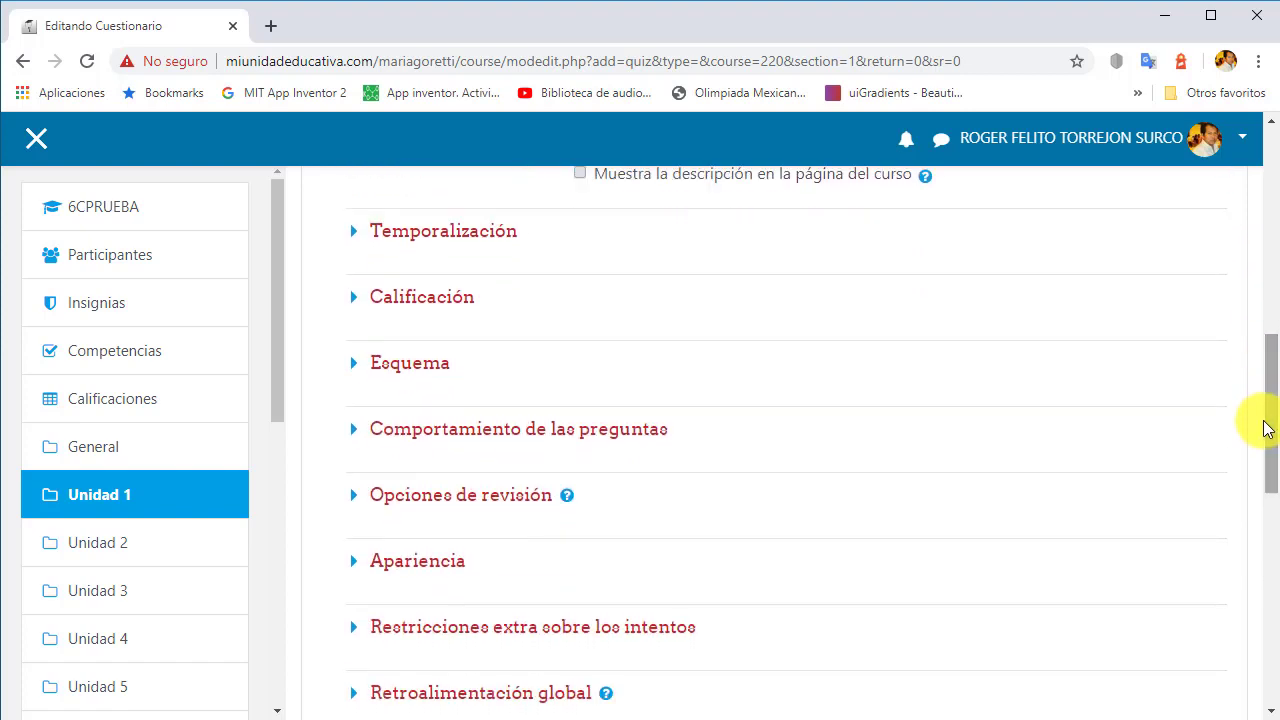
pyautogui.click(355, 236)
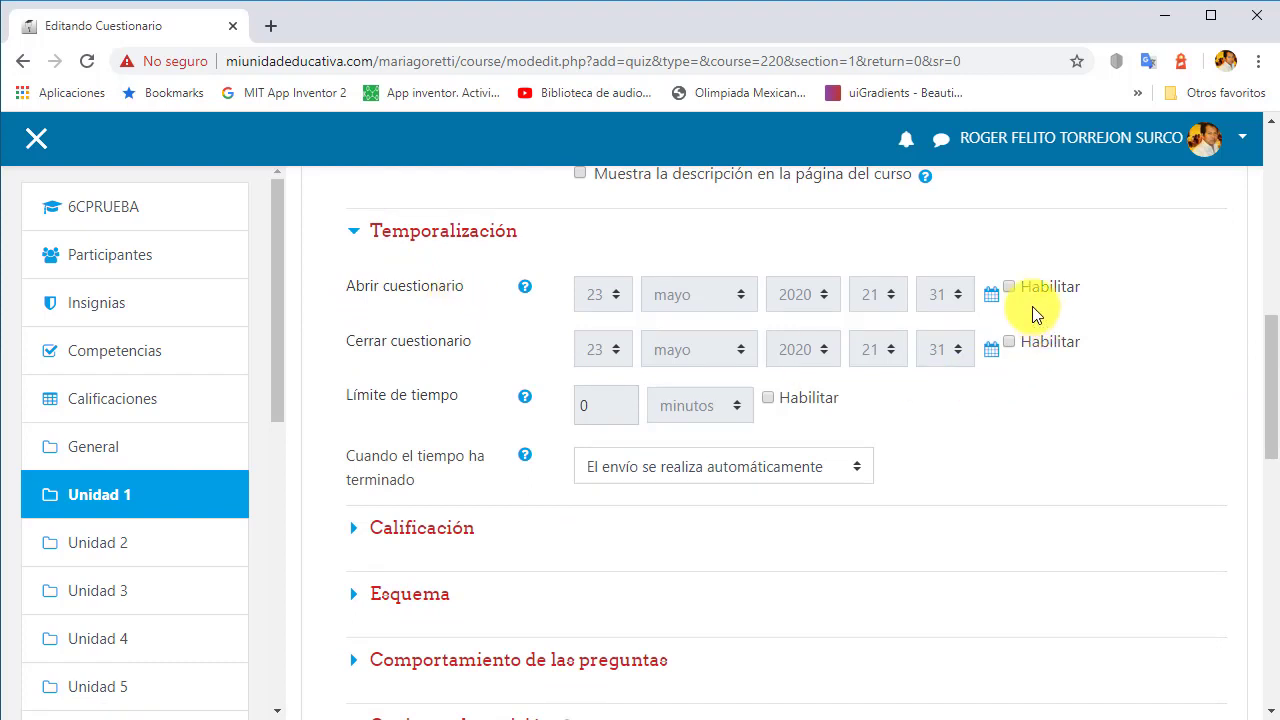
pyautogui.click(1011, 286)
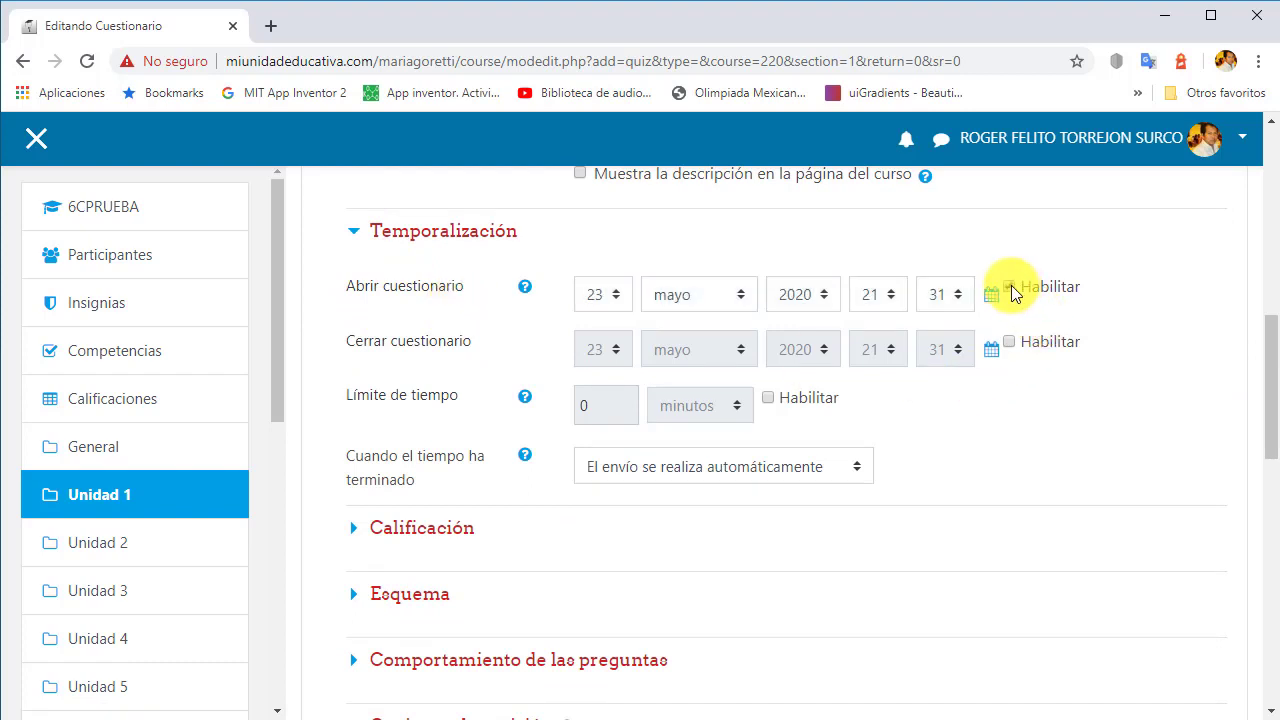
pyautogui.click(608, 296)
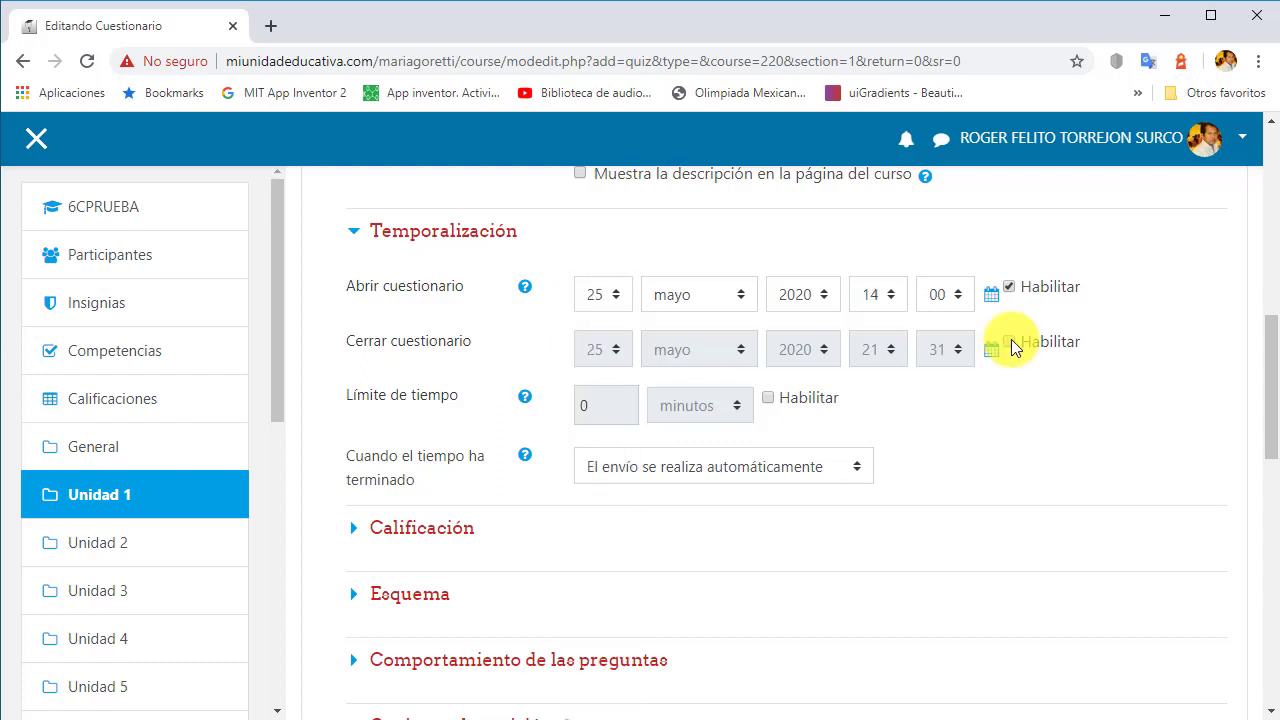
pyautogui.click(1009, 342)
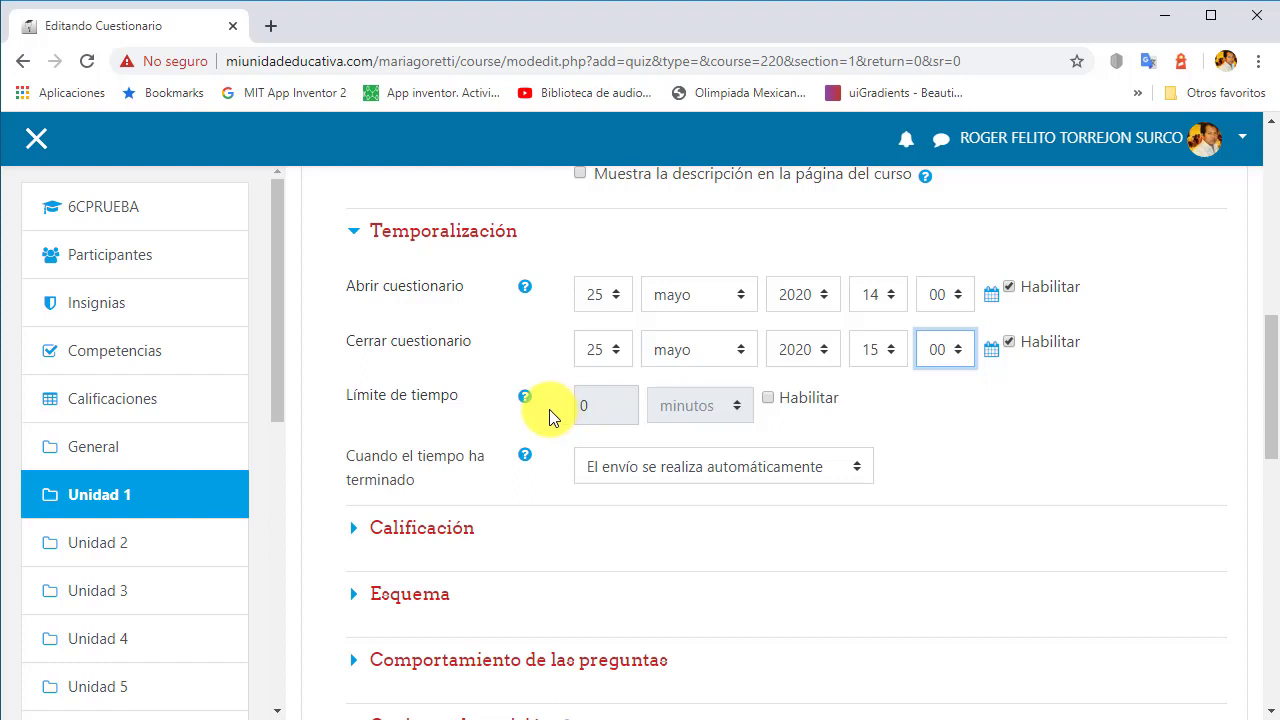
# Enable the quiz's time limit and set it to 30 minutos
pyautogui.click(767, 398)
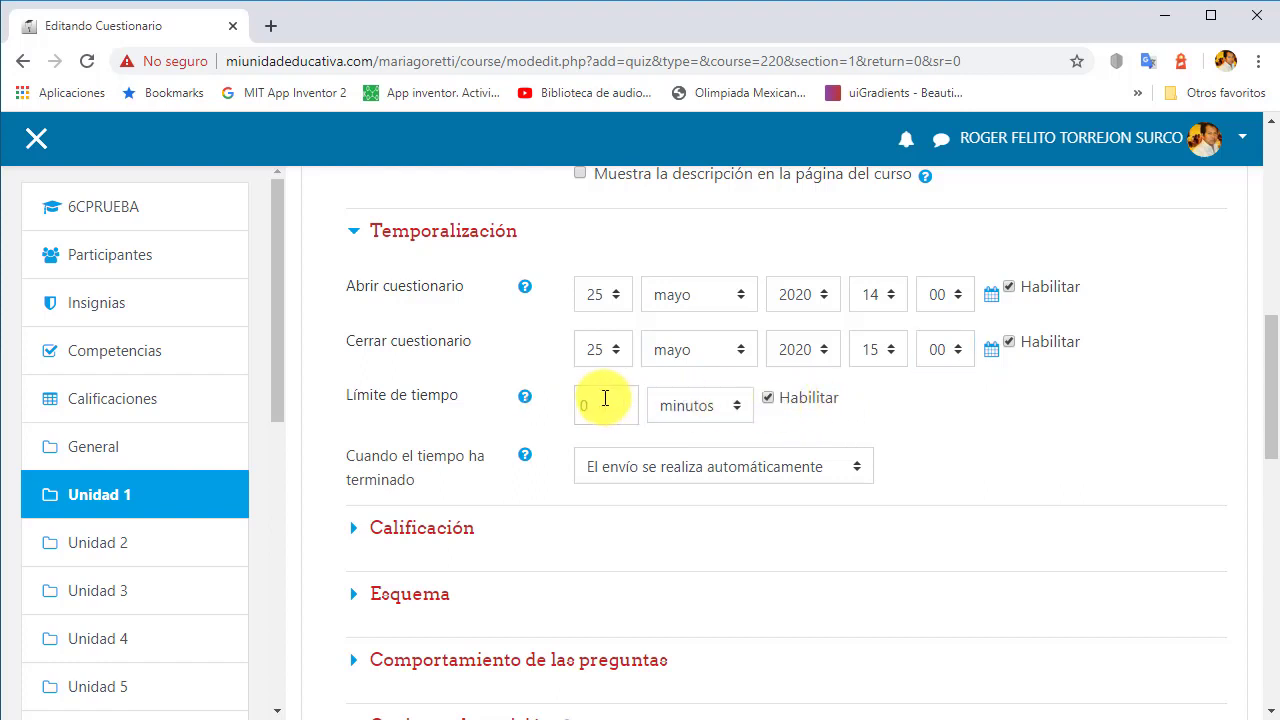
pyautogui.doubleClick(580, 404)
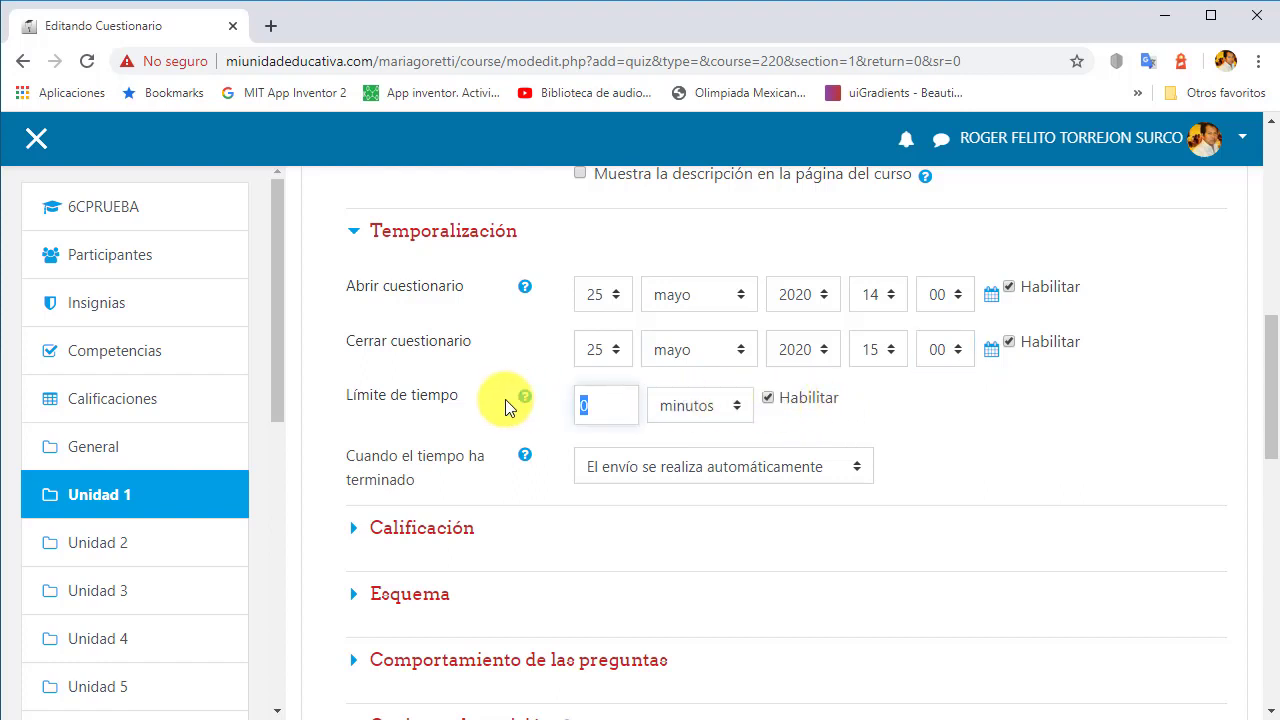
pyautogui.click(707, 406)
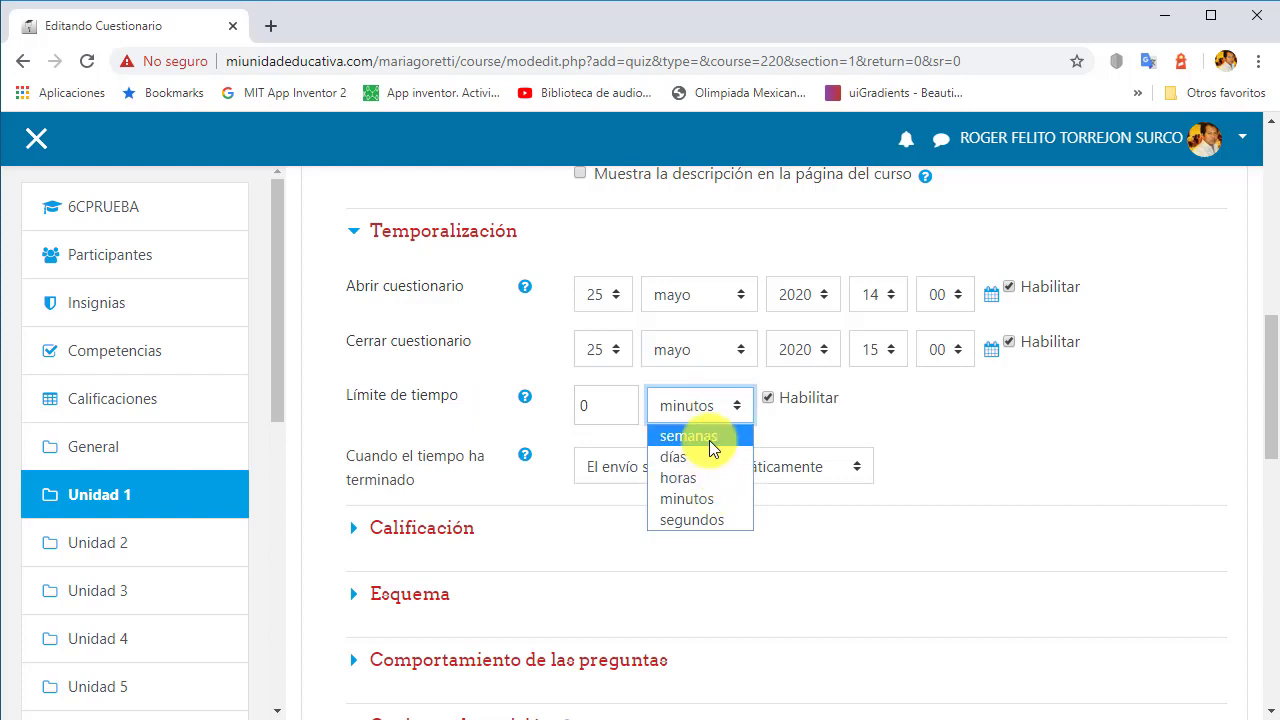
pyautogui.click(621, 409)
pyautogui.click(621, 409)
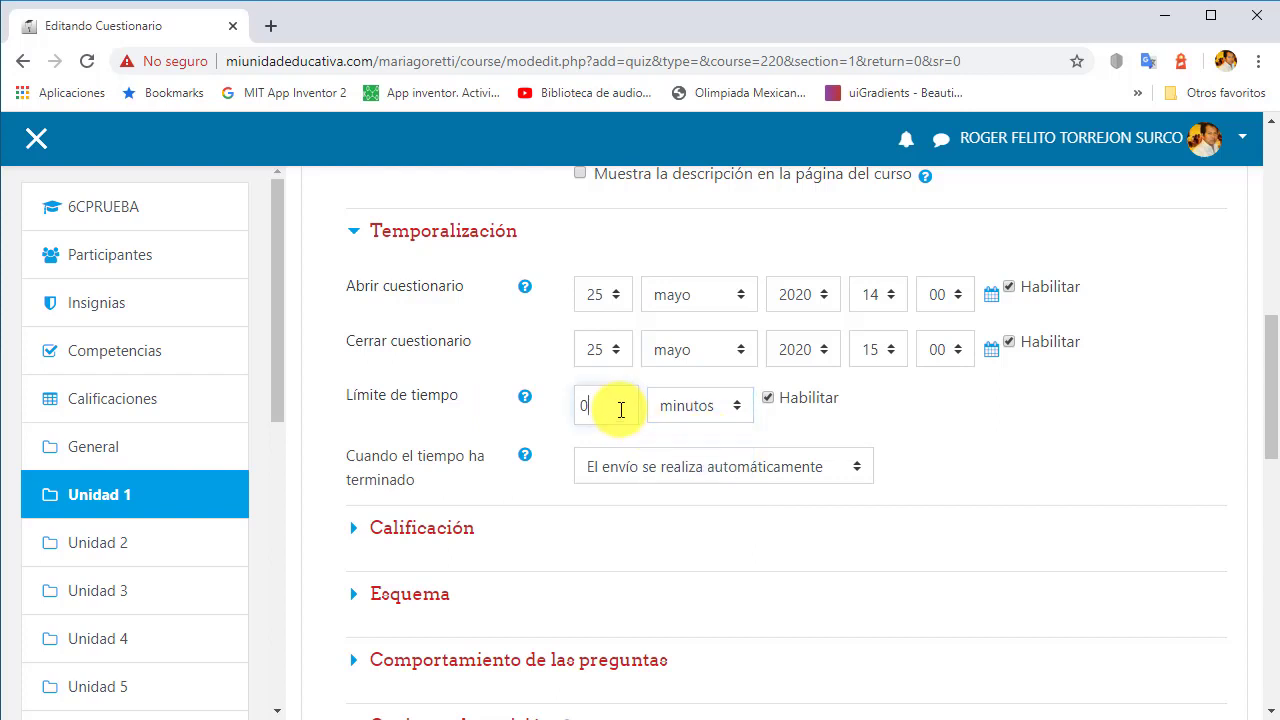
pyautogui.press('BackSpace')
pyautogui.write('30')
pyautogui.press('Tab')
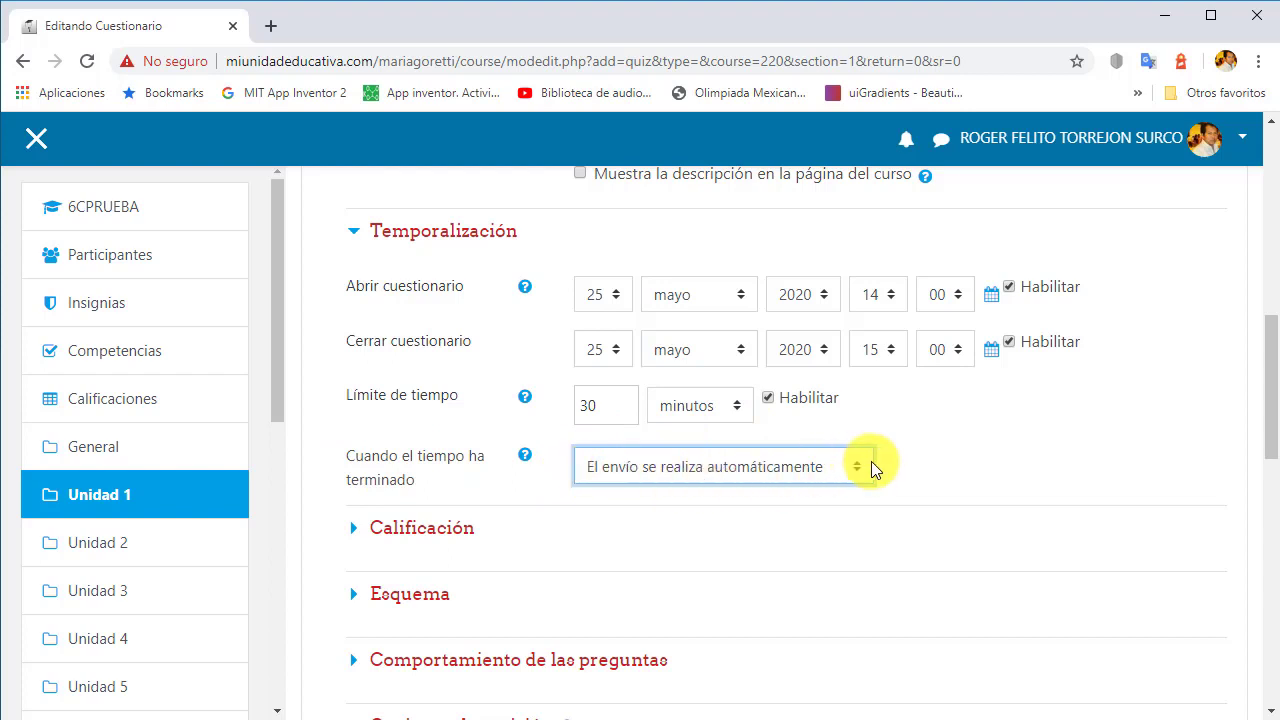
# Assign the quiz to the grade category [1] SABER in the Calificación settings
pyautogui.click(353, 528)
pyautogui.scroll(-3, 350, 530)
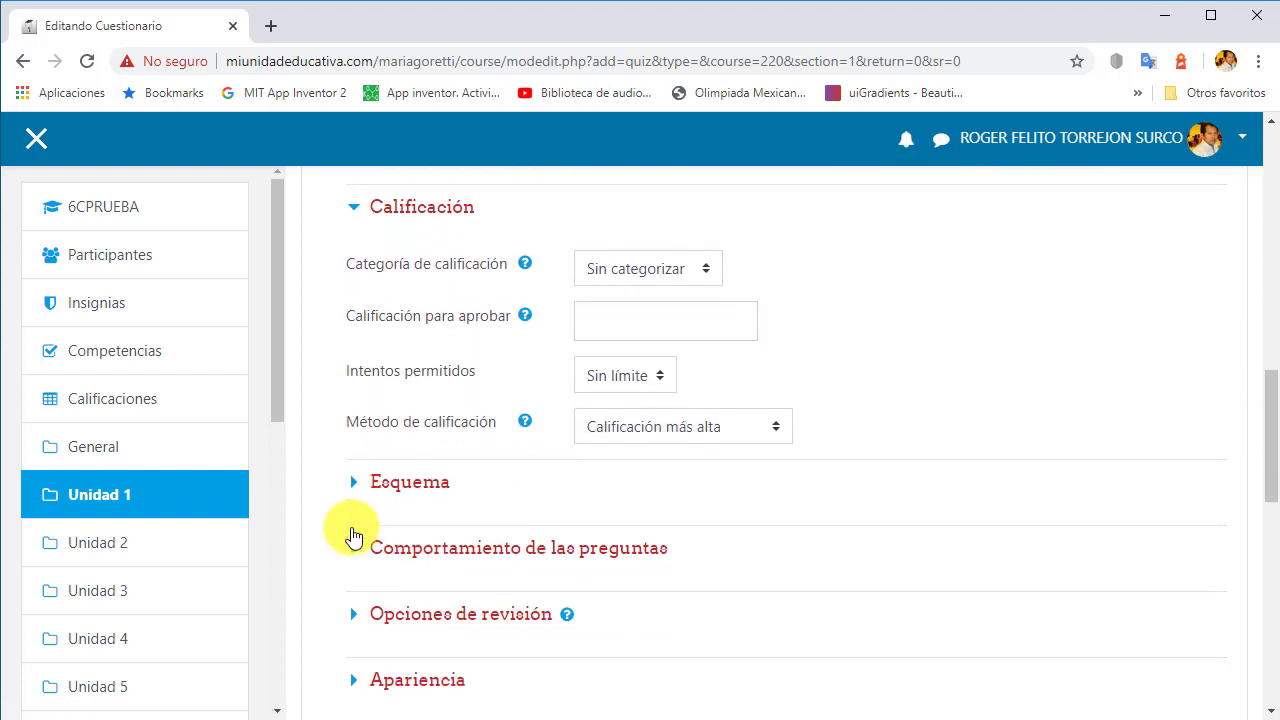
pyautogui.click(713, 265)
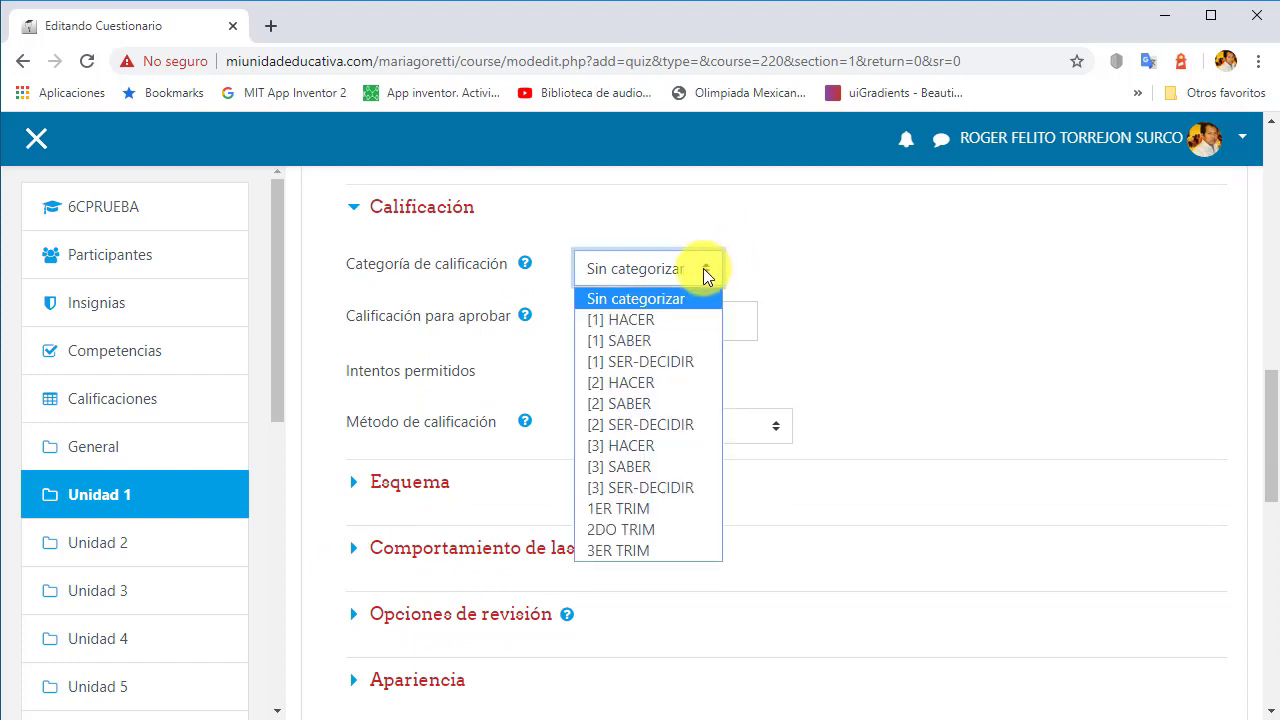
pyautogui.click(670, 340)
# Limit the quiz to 2 permitted attempts and keep Calificación más alta as the grading method
pyautogui.click(662, 372)
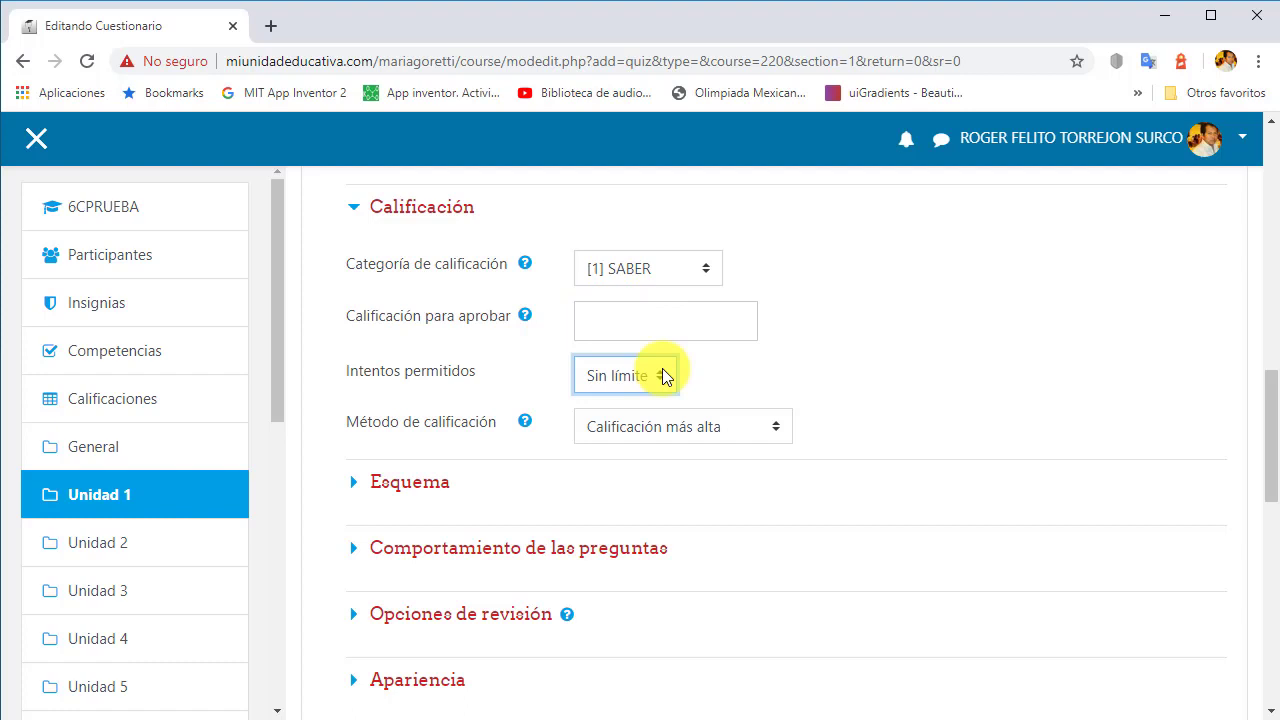
pyautogui.click(662, 371)
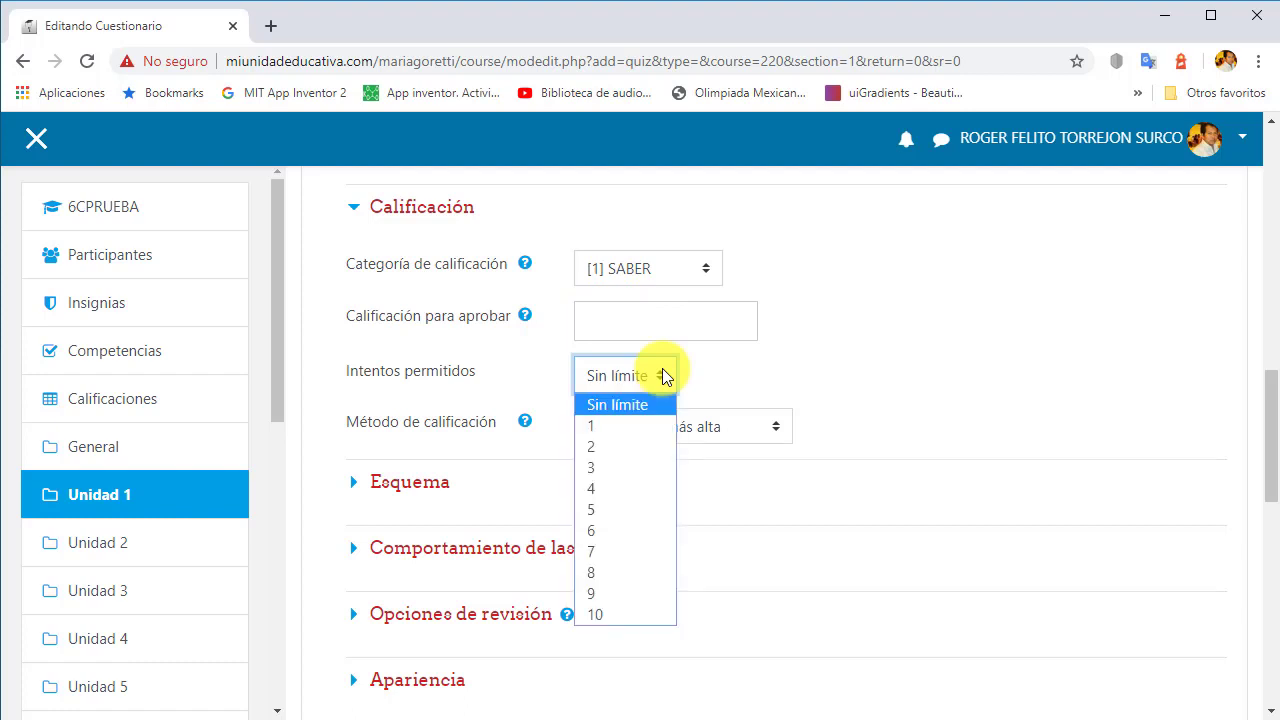
pyautogui.click(655, 446)
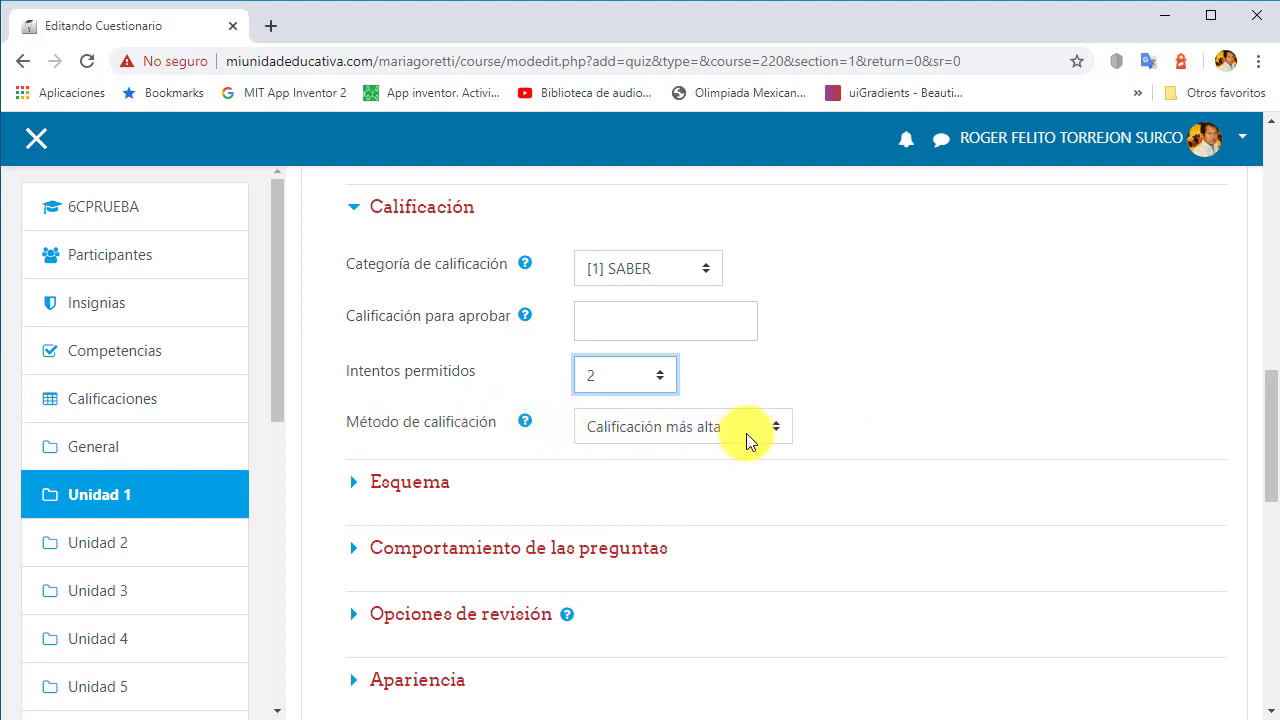
pyautogui.click(776, 428)
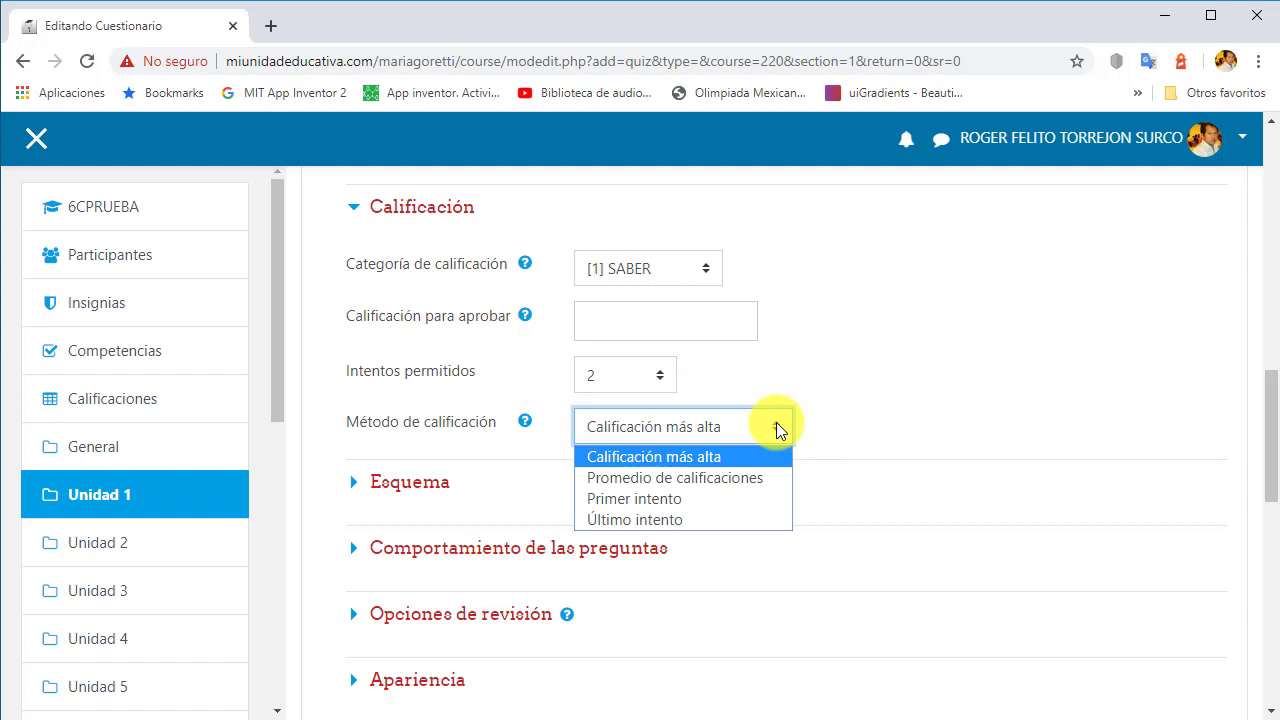
pyautogui.click(776, 428)
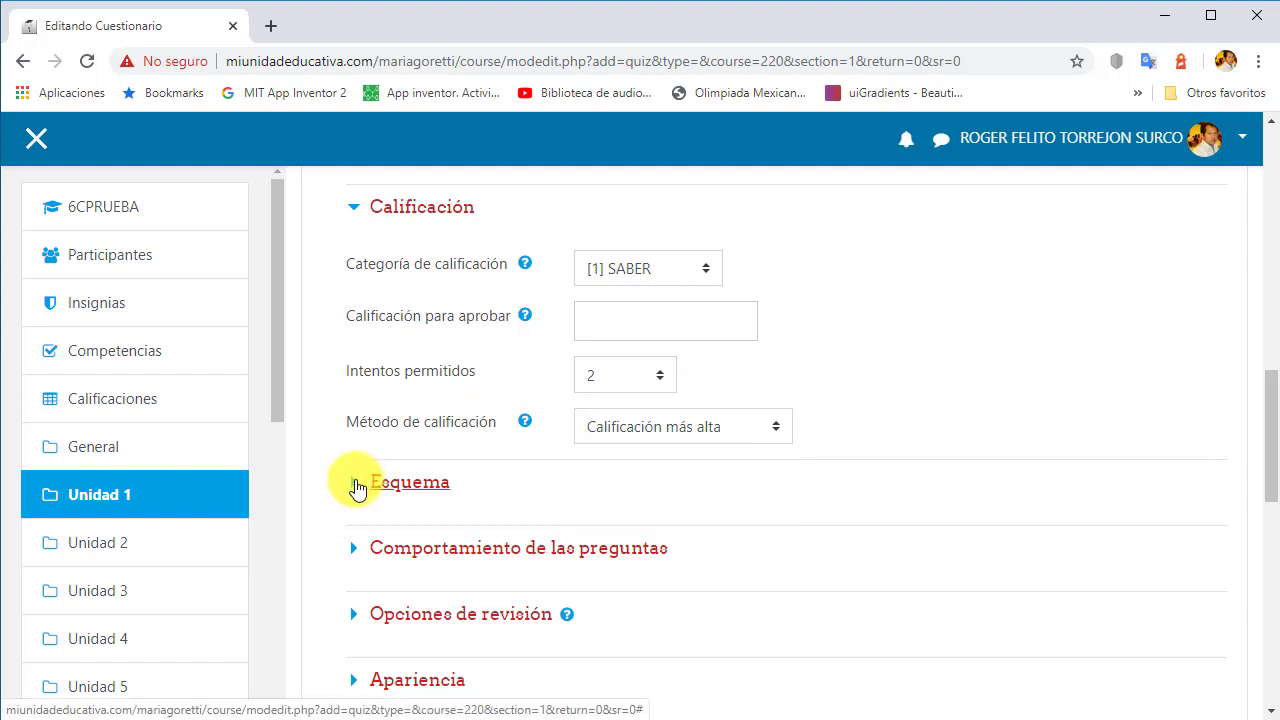
# In the Esquema settings, choose a new page for Cada pregunta
pyautogui.click(358, 488)
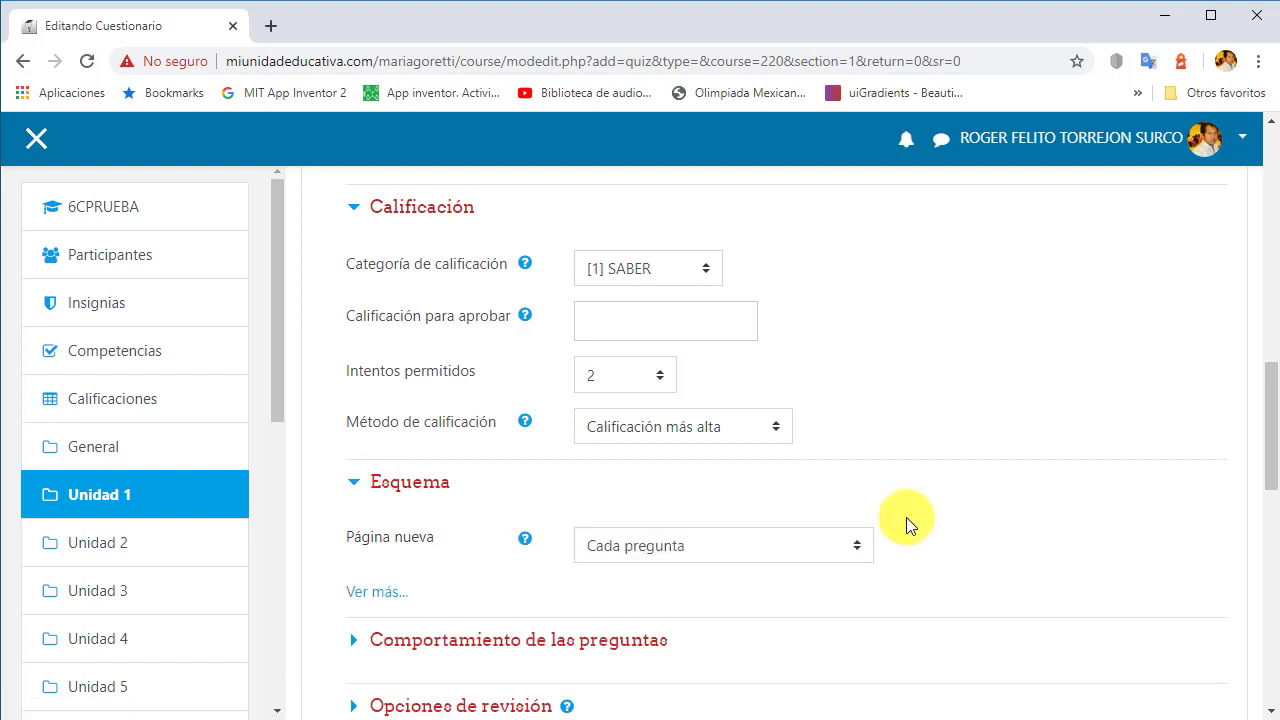
pyautogui.click(861, 542)
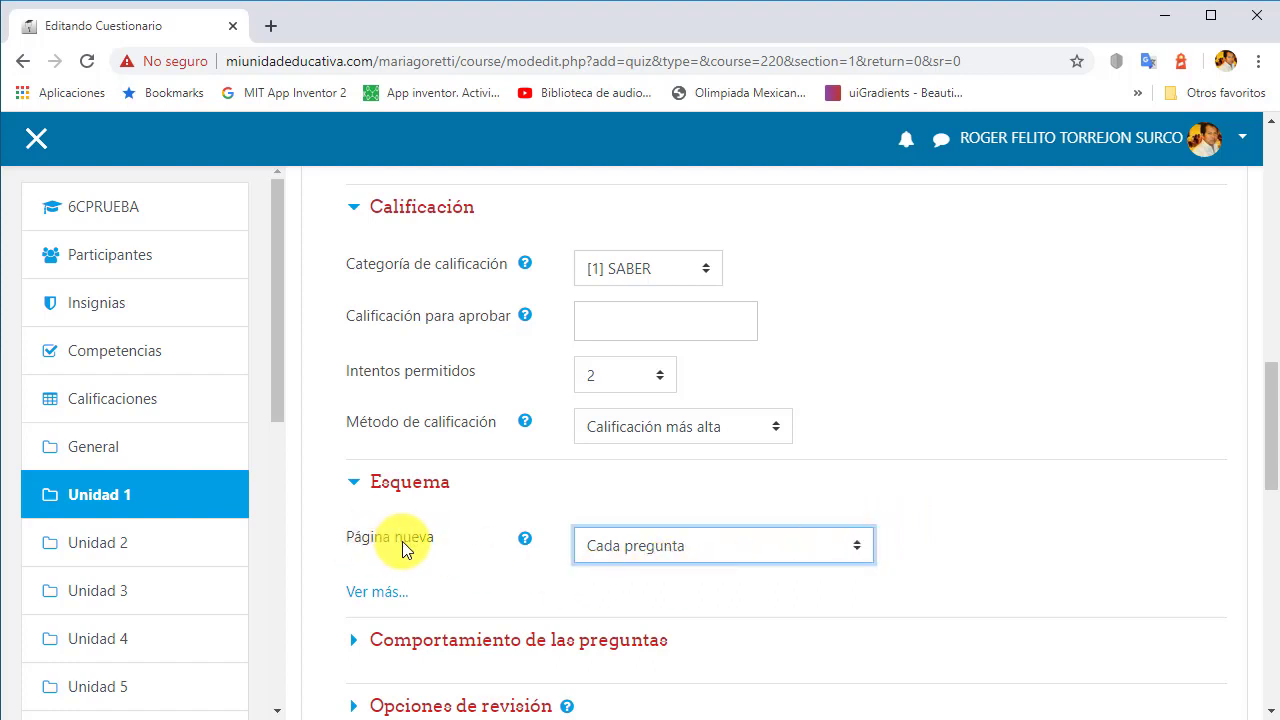
pyautogui.click(867, 542)
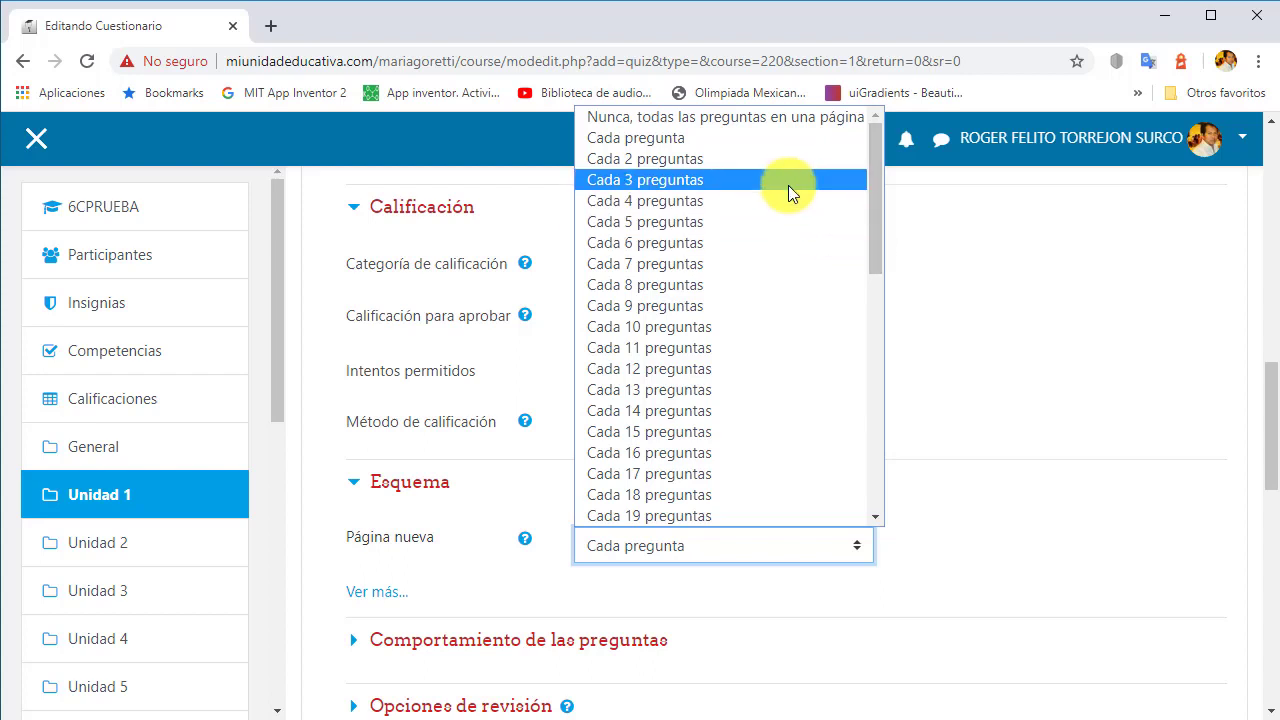
pyautogui.click(806, 132)
# Show the additional Esquema options and set the Método de navegación to Secuencial
pyautogui.click(377, 591)
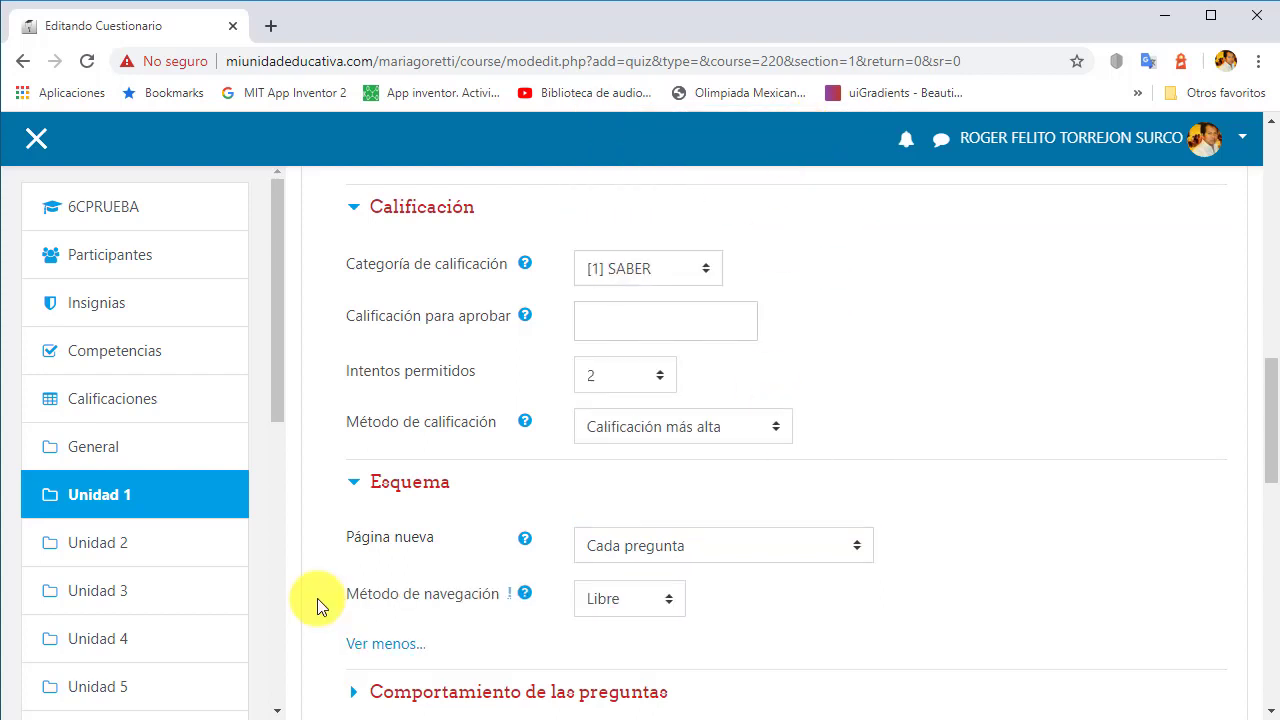
pyautogui.scroll(-2, 317, 598)
pyautogui.scroll(-1, 759, 416)
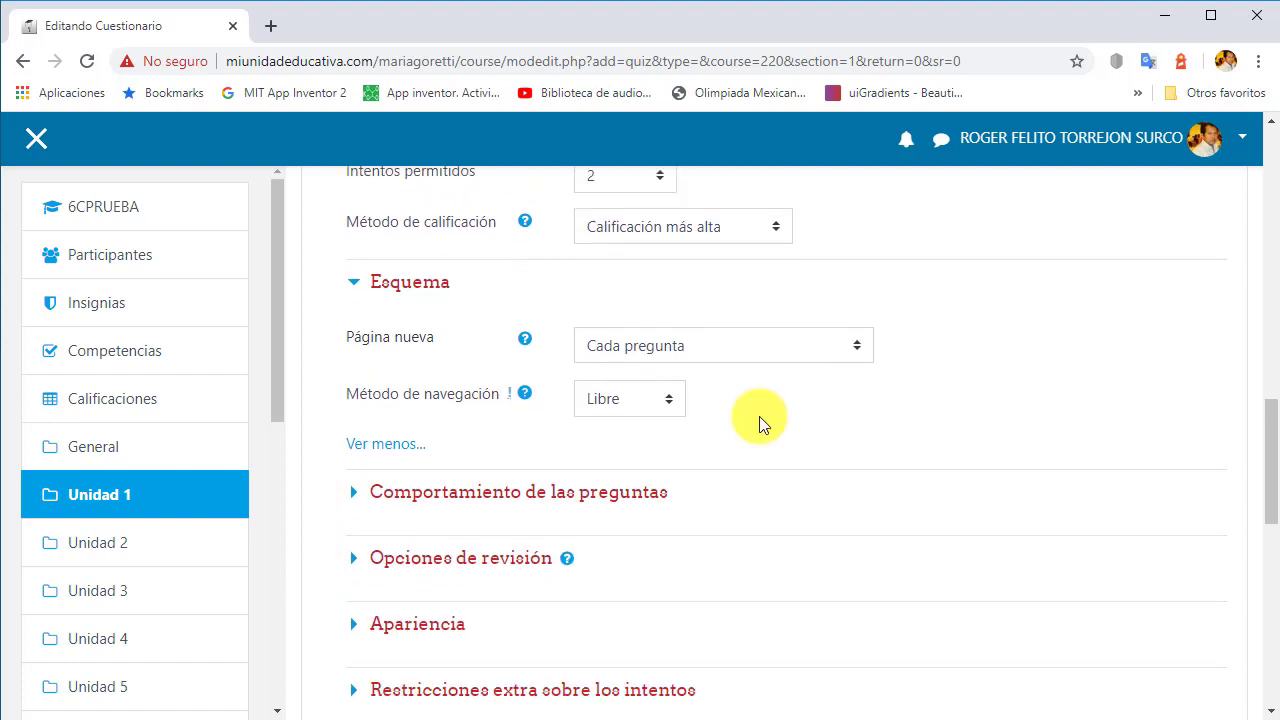
pyautogui.click(672, 399)
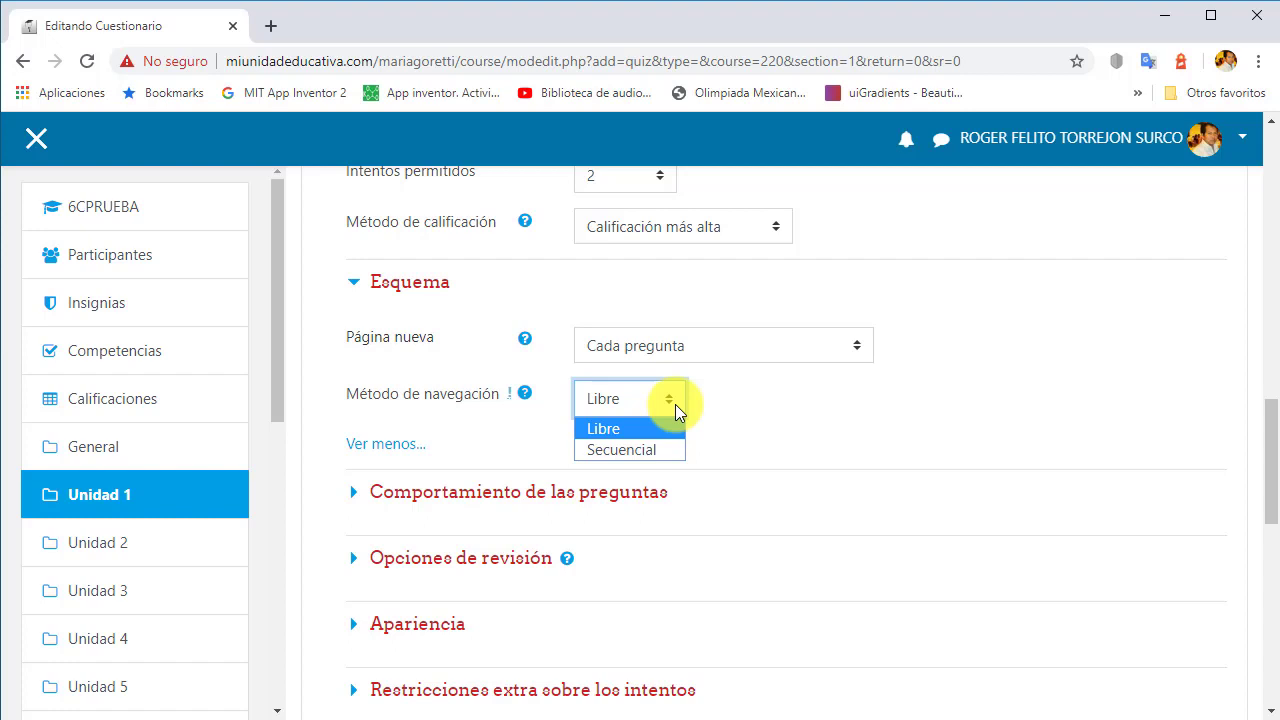
pyautogui.click(621, 450)
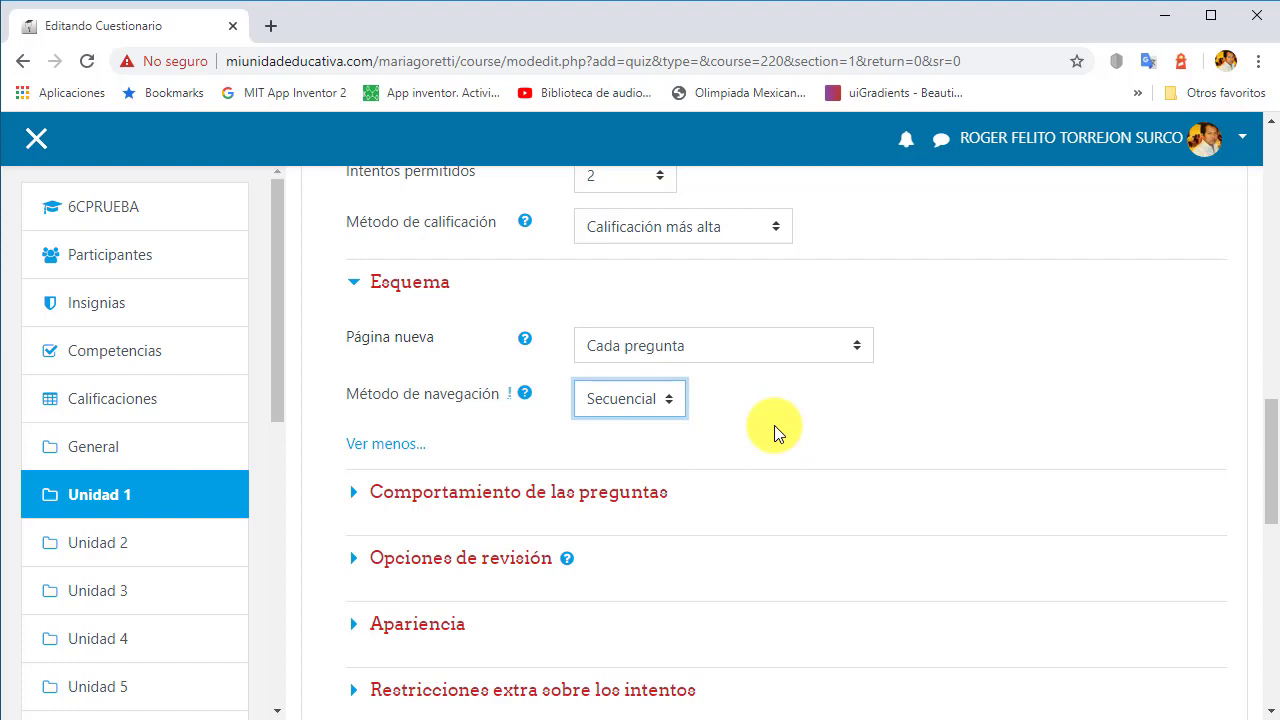
# Examine the Comportamiento de las preguntas settings, including the additional options
pyautogui.scroll(-2, 774, 425)
pyautogui.click(350, 287)
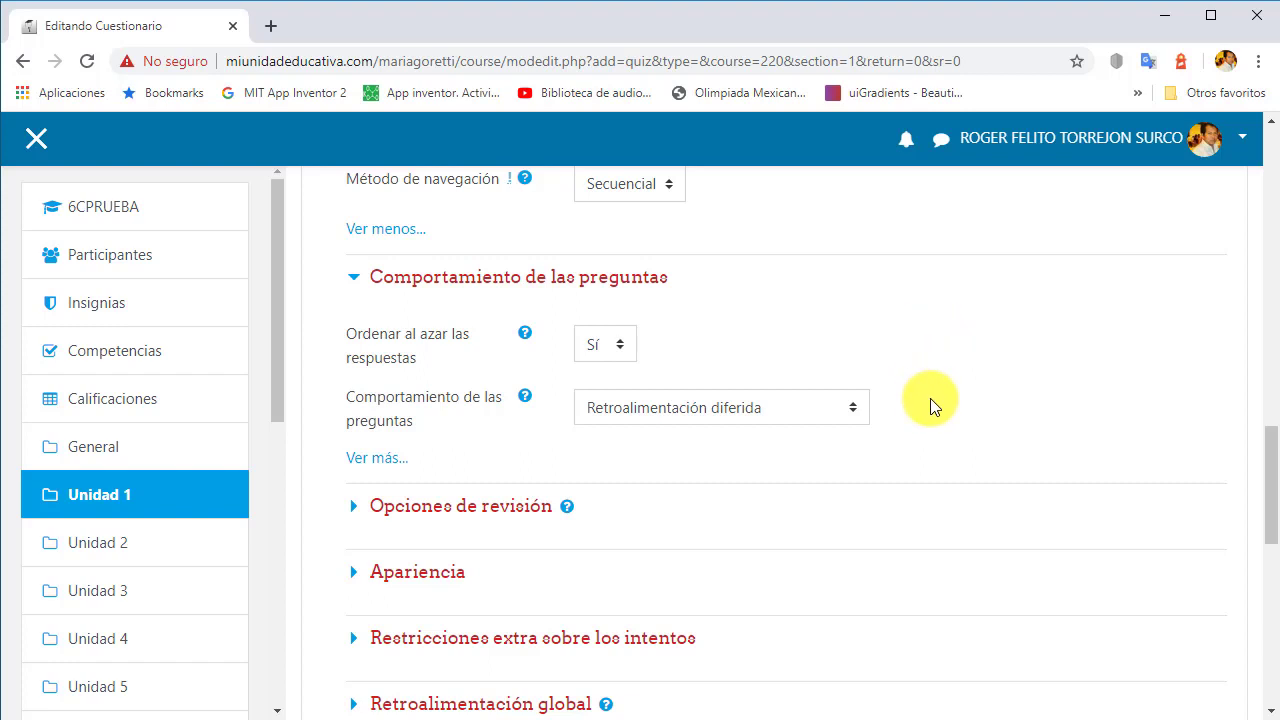
pyautogui.click(355, 458)
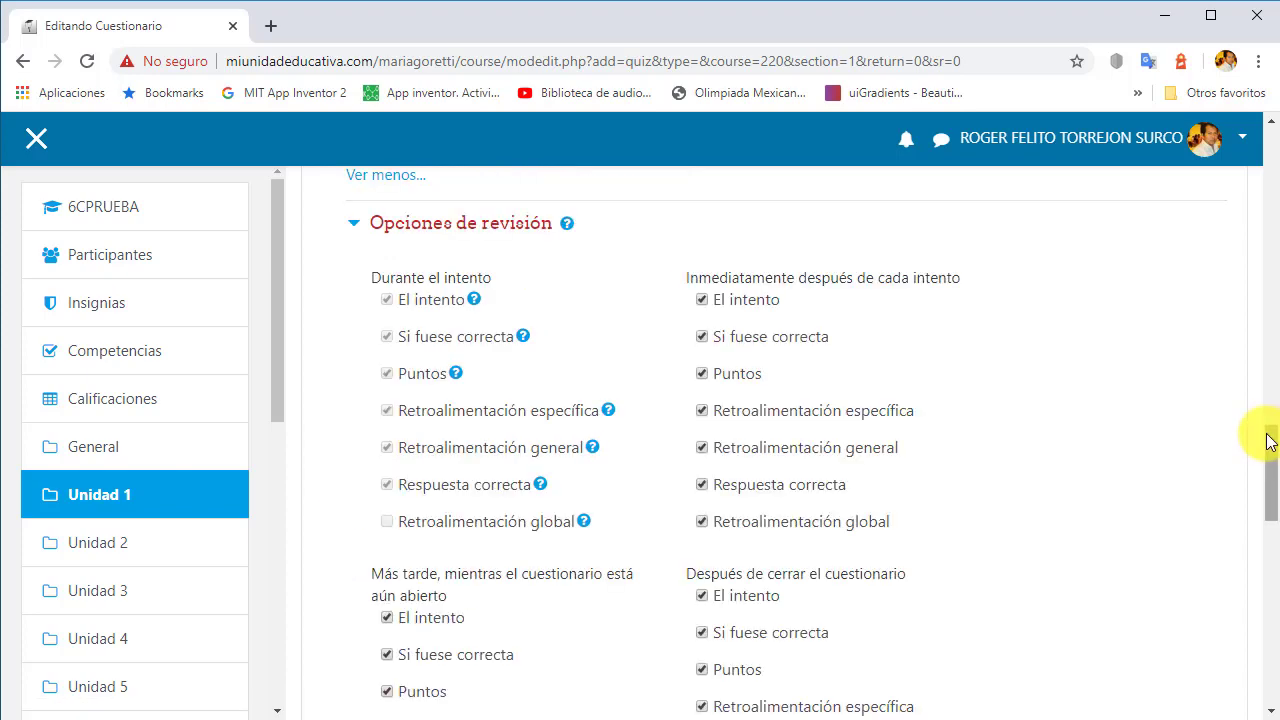
# In Opciones de revisión, leave only Puntos enabled under Inmediatamente después de cada intento
pyautogui.moveTo(1269, 438); pyautogui.dragTo(1270, 495)
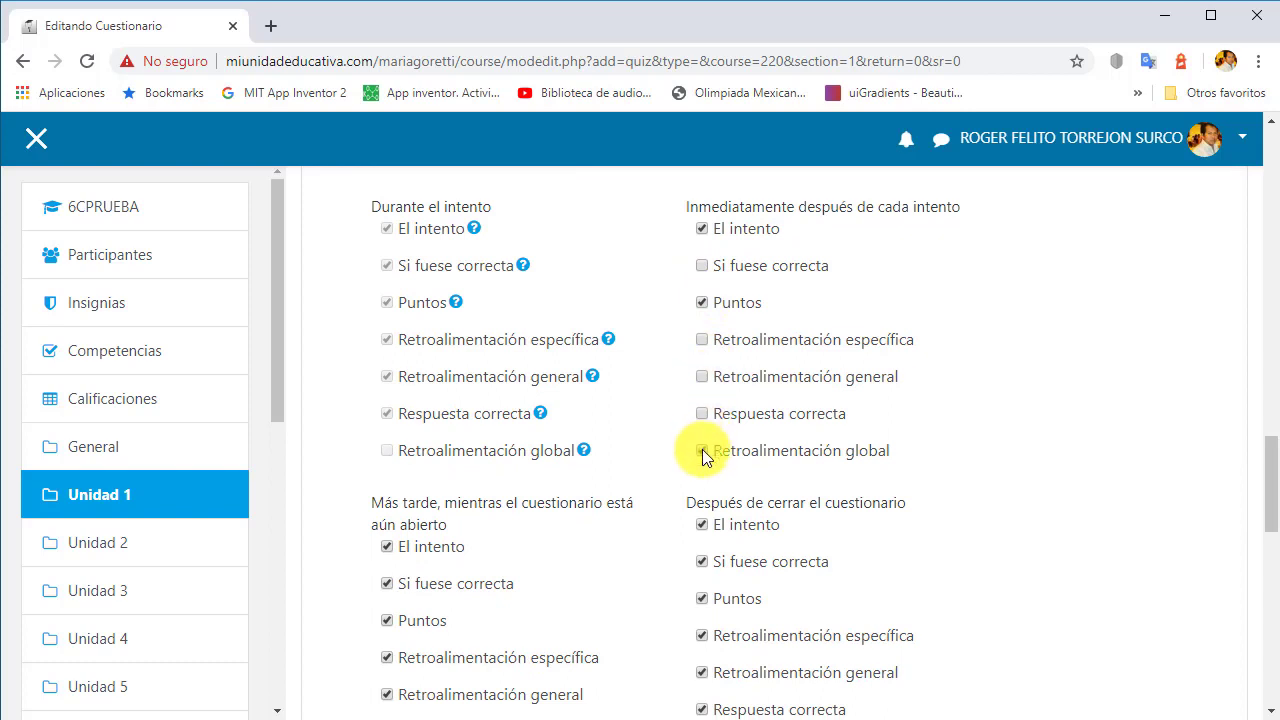
pyautogui.click(701, 231)
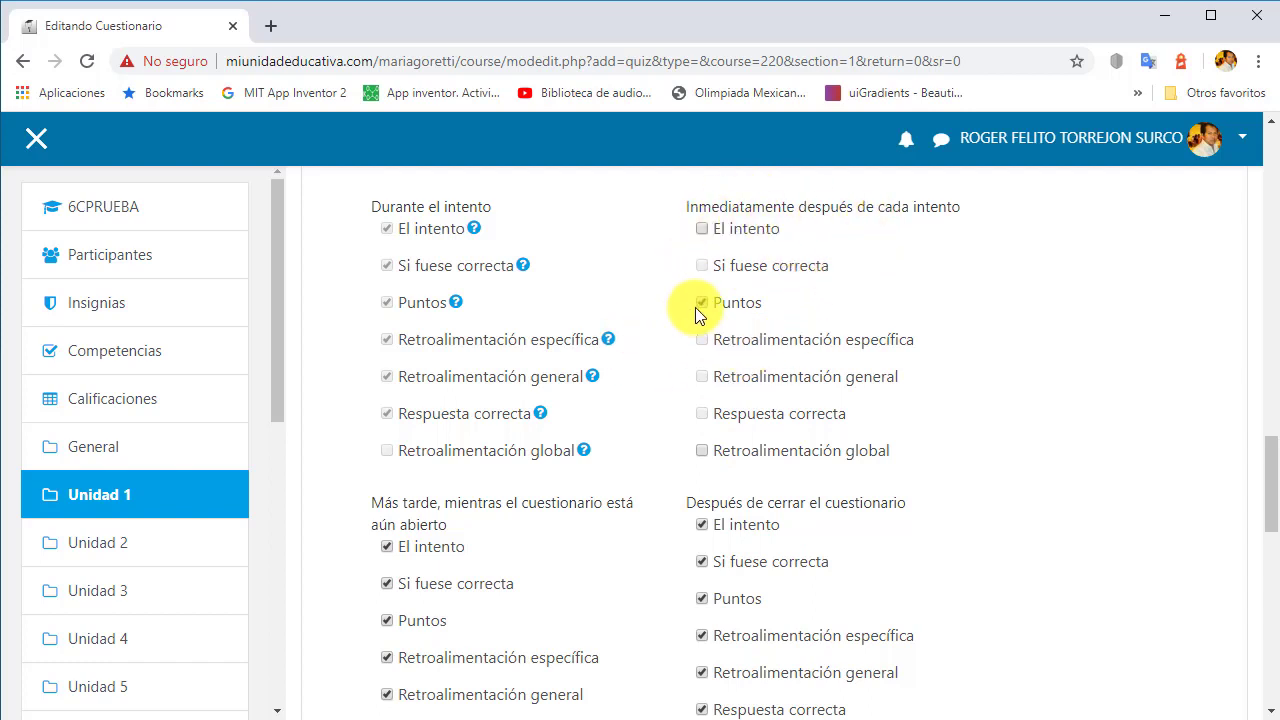
# Leave only Puntos enabled under Más tarde, mientras el cuestionario está aún abierto, and disable El intento under Después de cerrar el cuestionario
pyautogui.moveTo(1268, 489); pyautogui.dragTo(1266, 532)
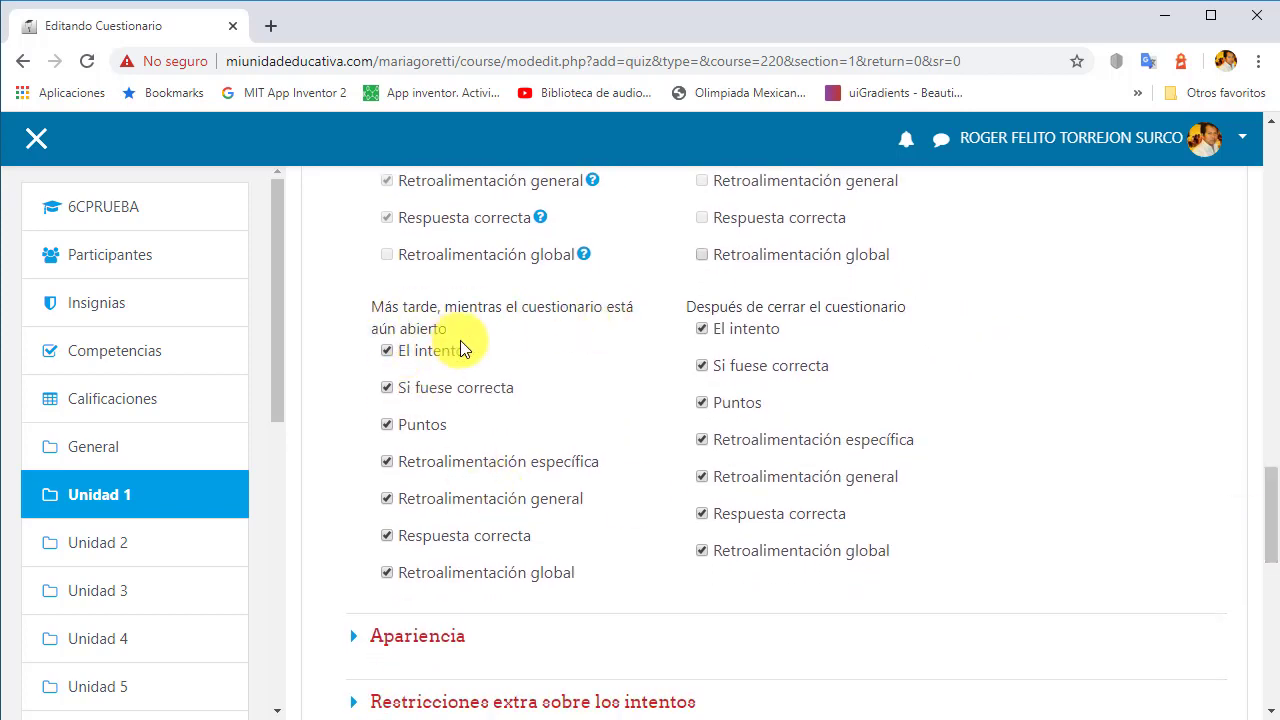
pyautogui.click(388, 352)
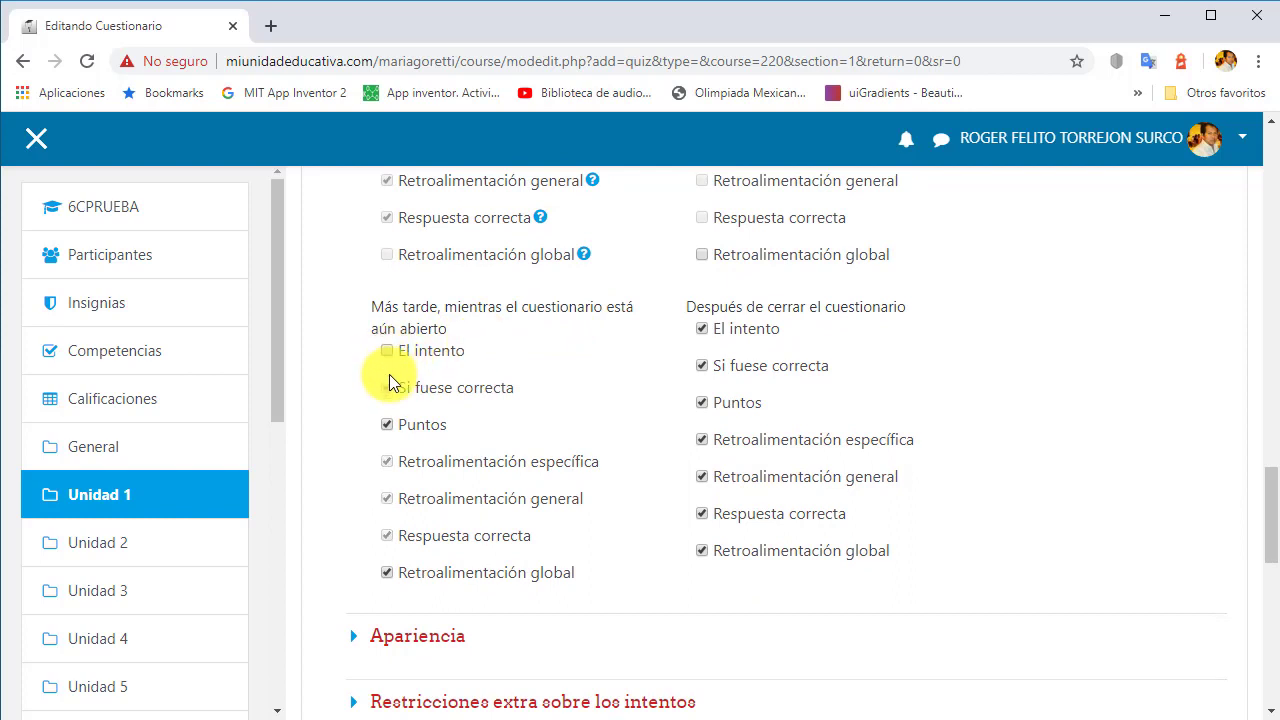
pyautogui.click(387, 351)
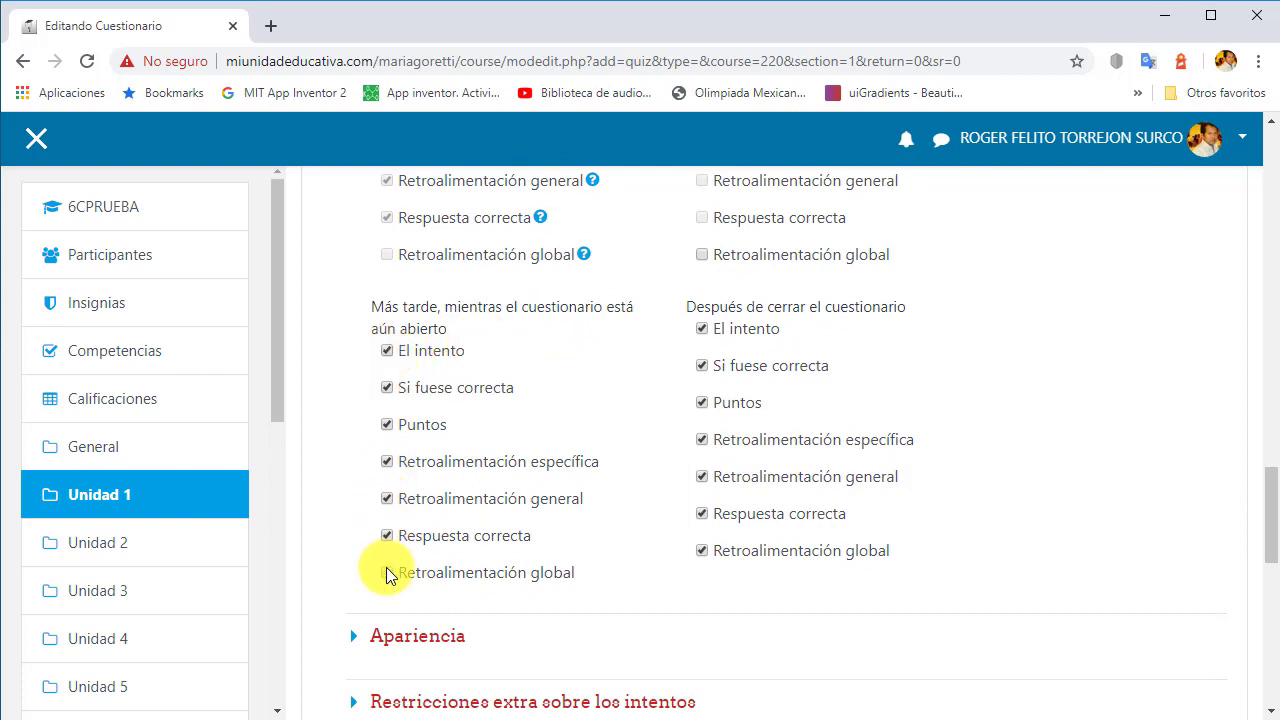
pyautogui.click(389, 498)
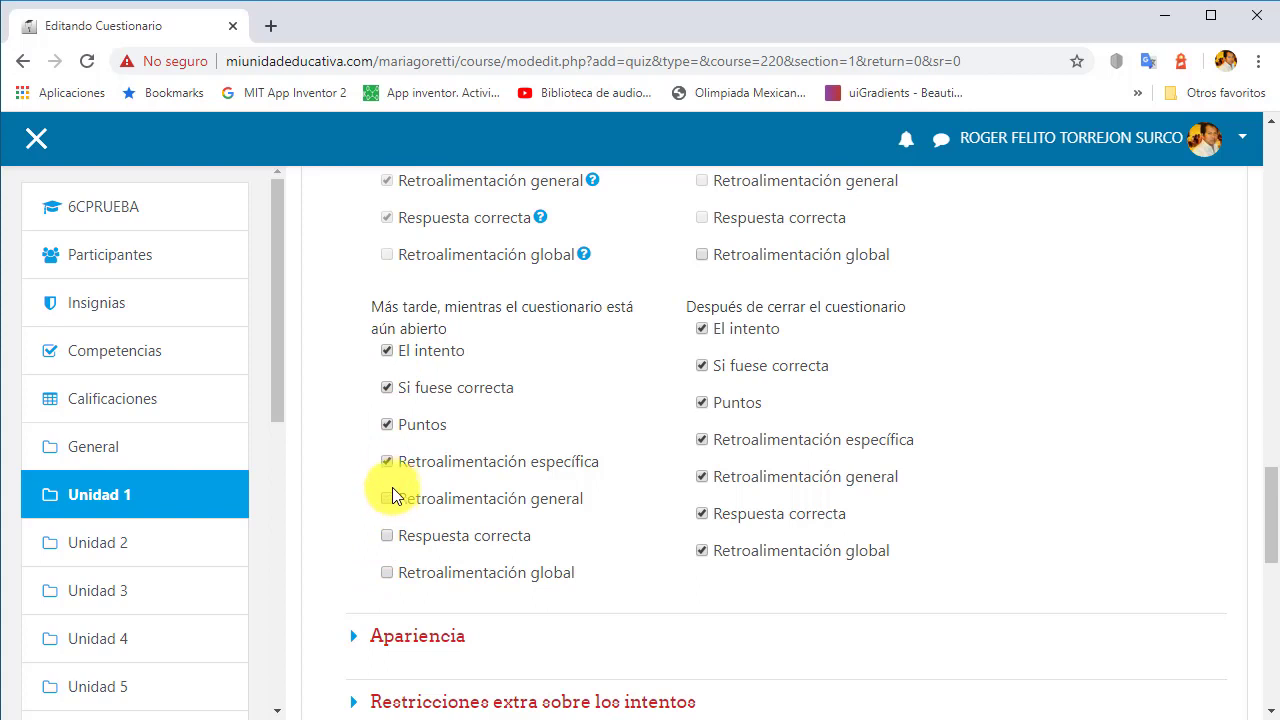
pyautogui.click(388, 351)
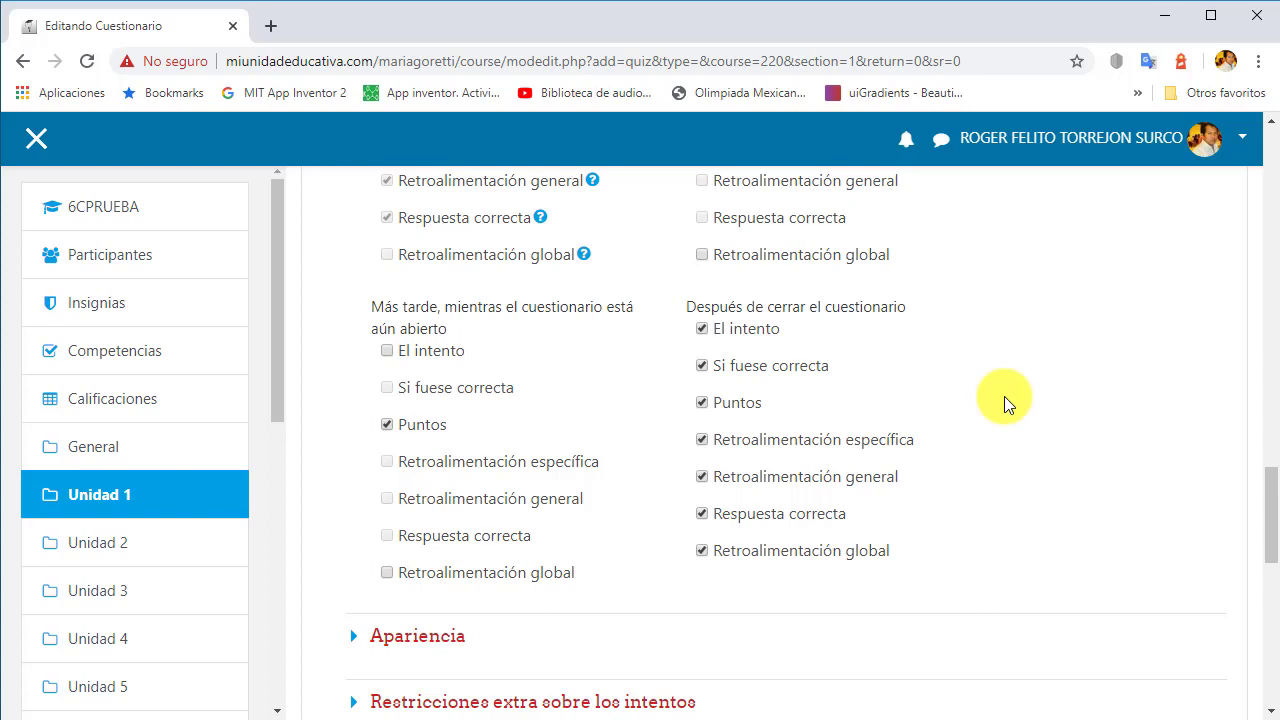
pyautogui.click(703, 329)
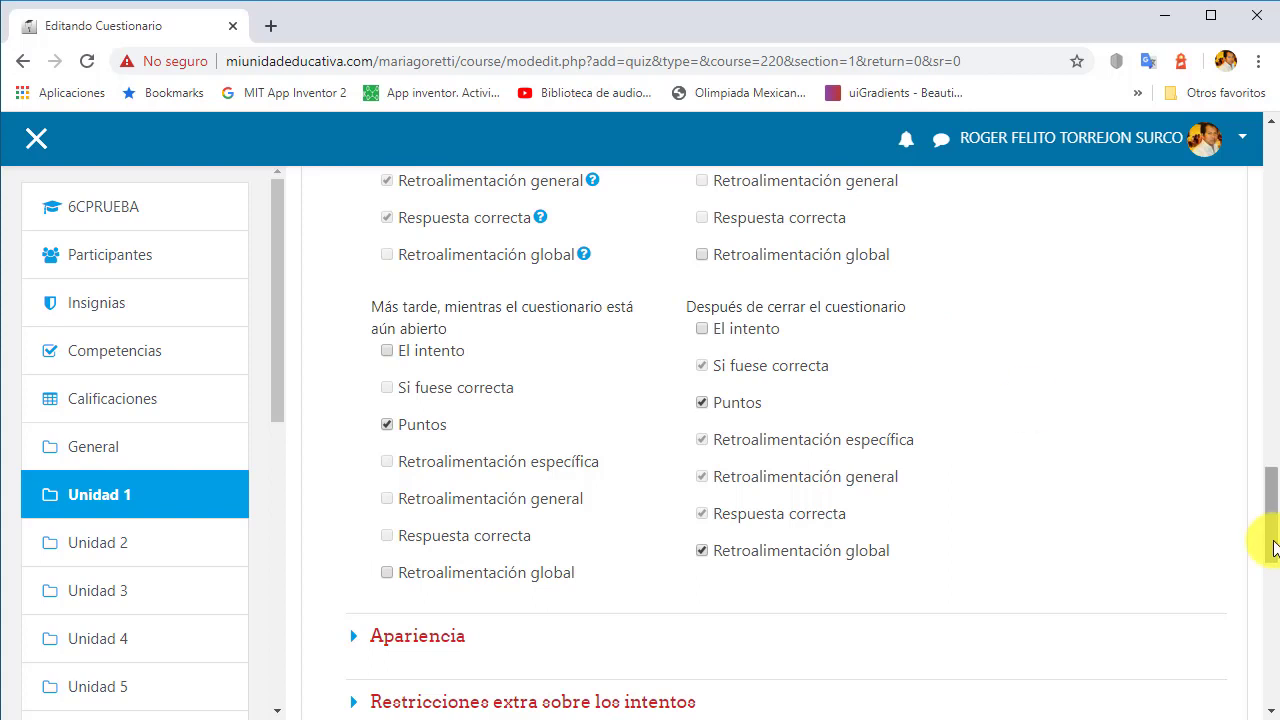
# In the Apariencia settings, show the additional options and set Decimales en las calificaciones to 0
pyautogui.moveTo(1271, 514); pyautogui.dragTo(1273, 612)
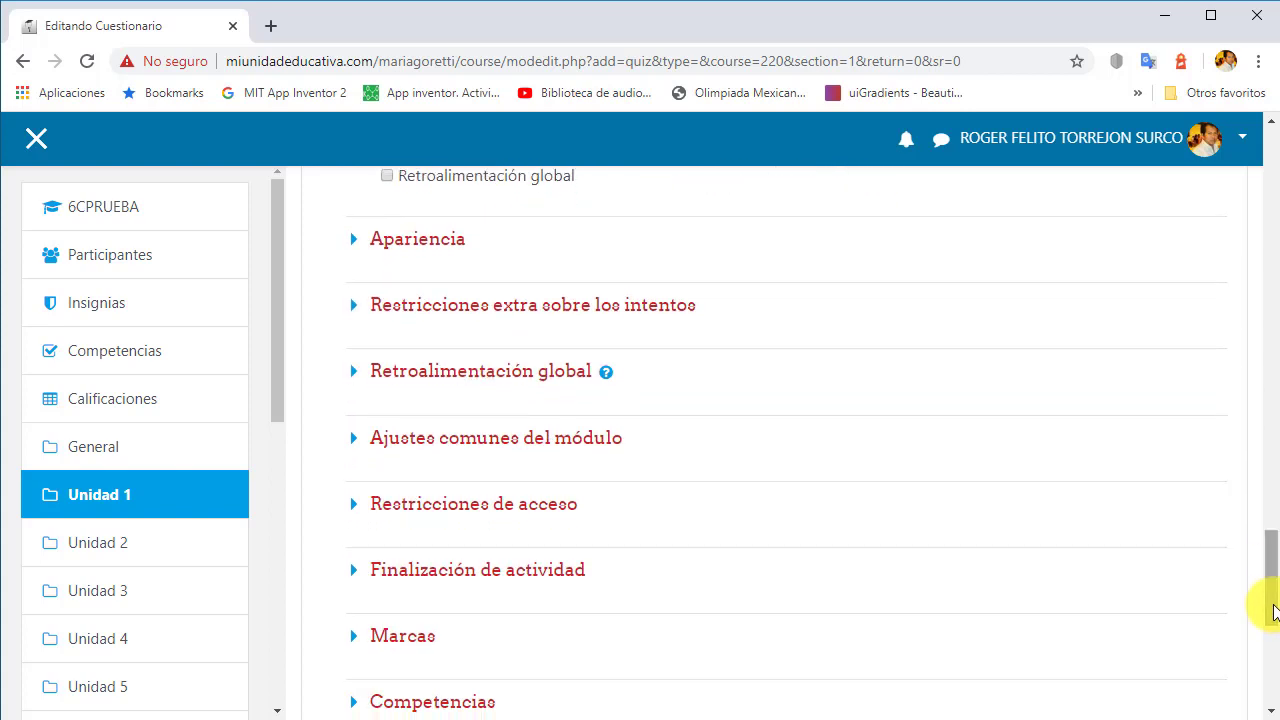
pyautogui.click(356, 240)
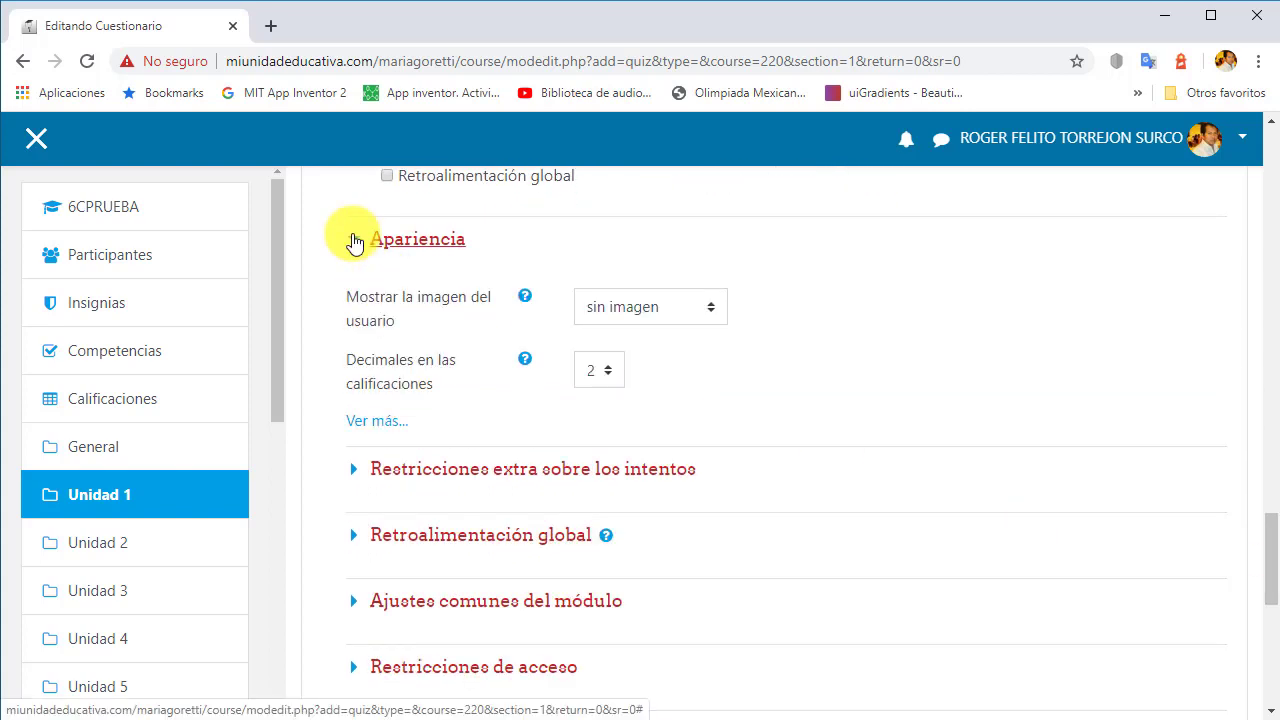
pyautogui.click(368, 421)
pyautogui.click(610, 368)
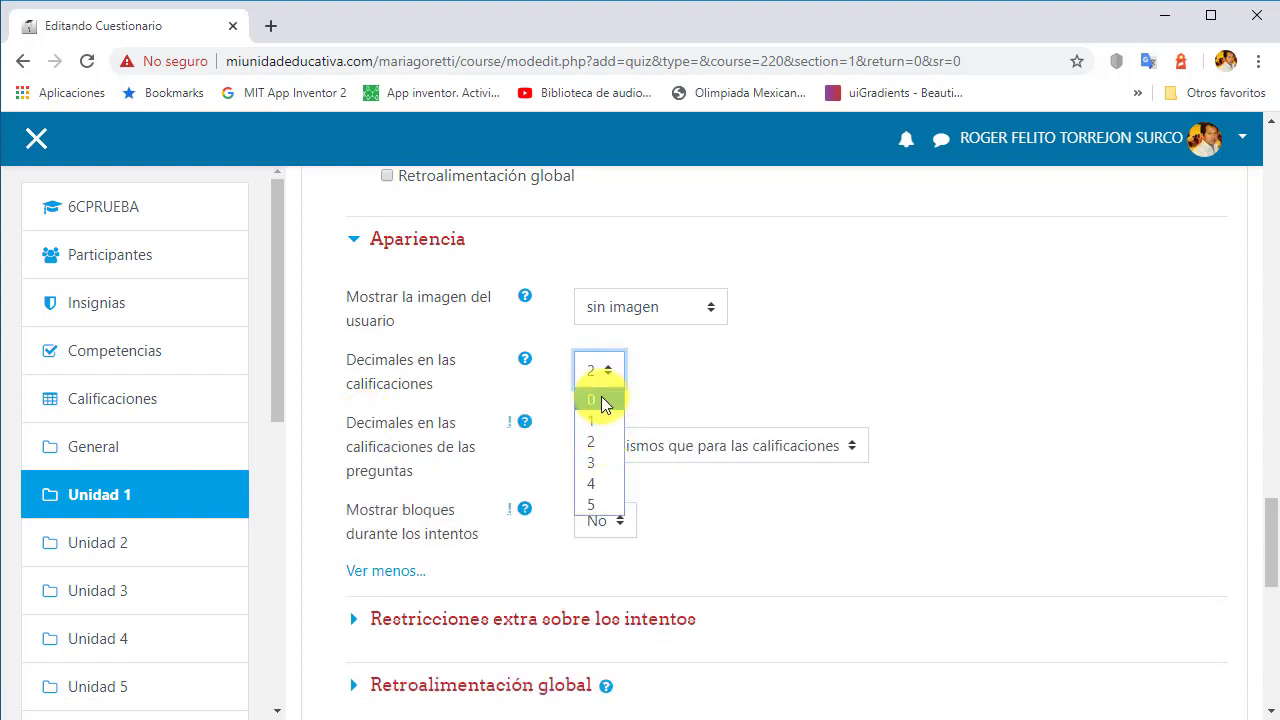
pyautogui.click(601, 400)
# Set Rastreo de finalización to Mostrar la actividad como completada cuando se cumplan las condiciones, and save and display the quiz
pyautogui.scroll(-4, 1187, 388)
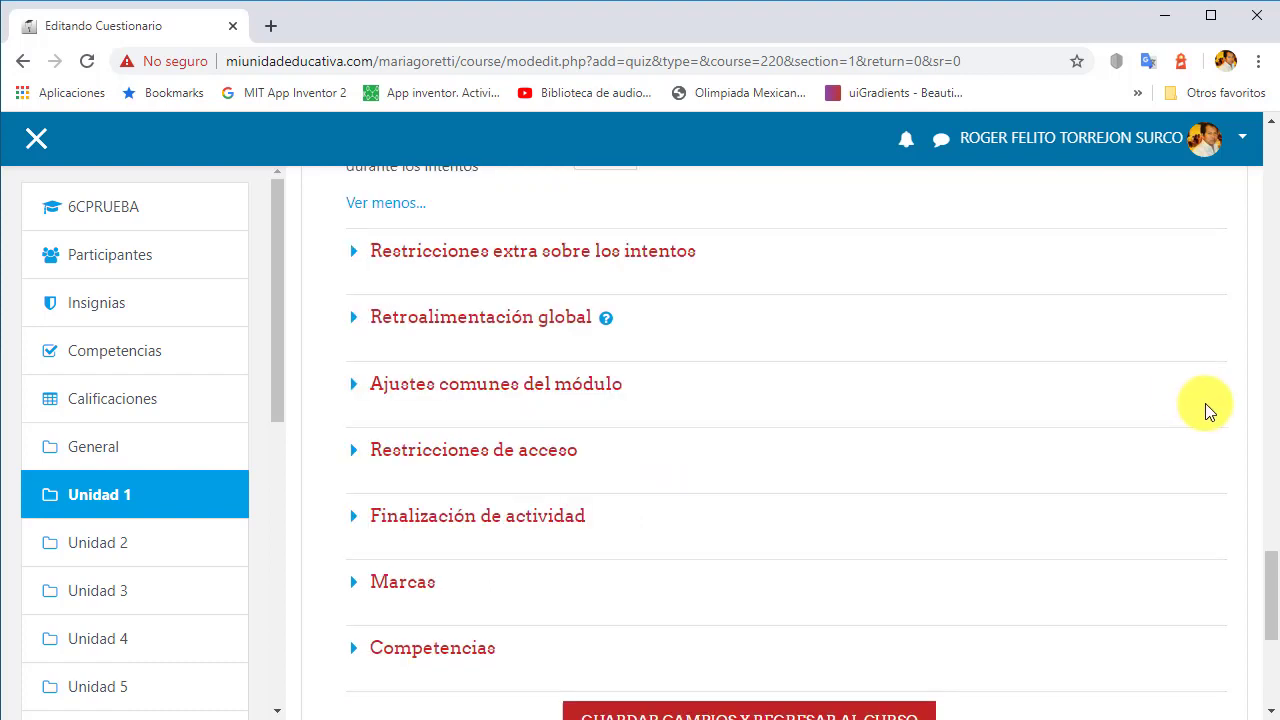
pyautogui.click(355, 520)
pyautogui.scroll(-2, 1272, 602)
pyautogui.click(862, 417)
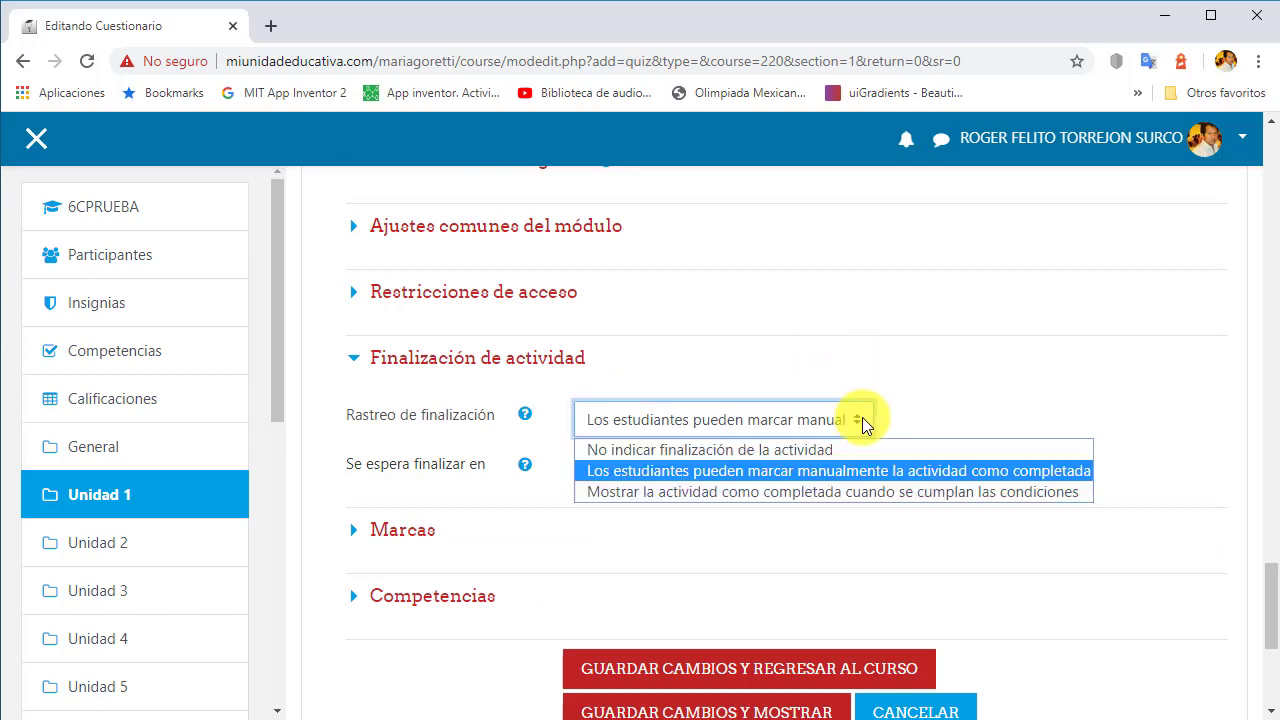
pyautogui.click(836, 493)
pyautogui.scroll(-2, 789, 402)
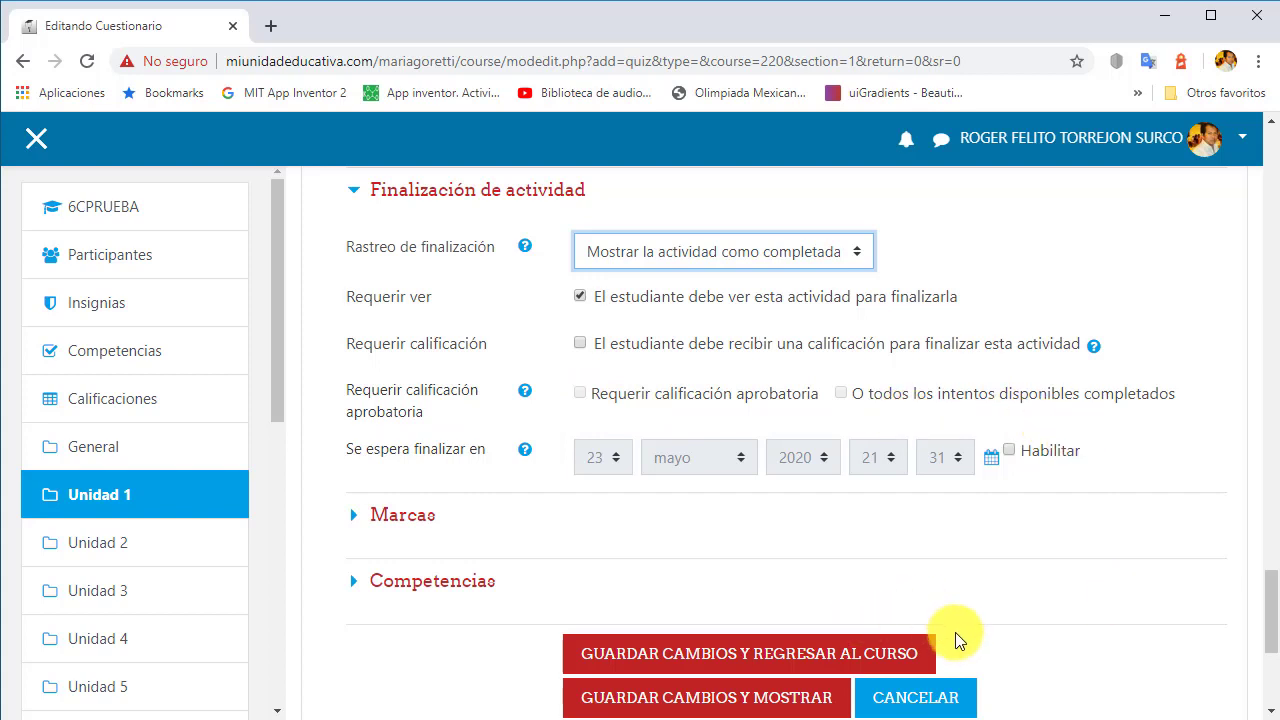
pyautogui.click(684, 700)
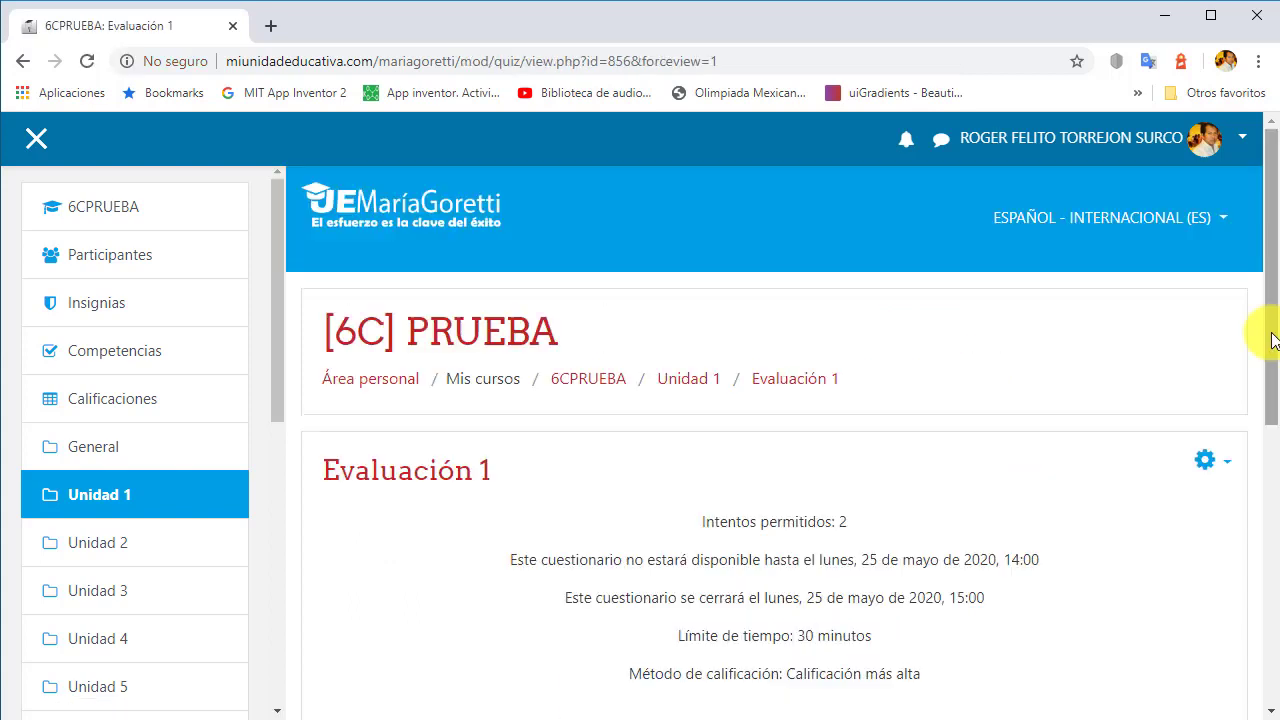
# Review the quiz summary, return to the 6CPRUEBA course page and reopen Evaluación 1 from Unidad 1
pyautogui.scroll(-2, 1270, 360)
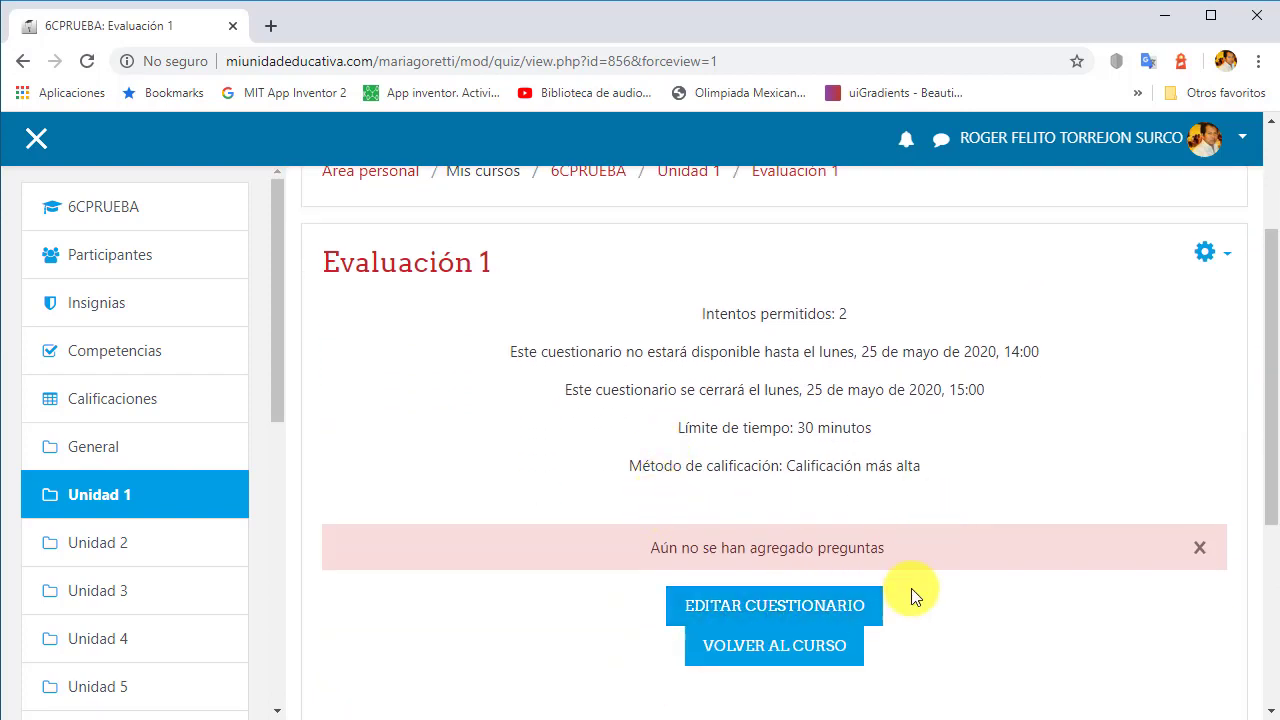
pyautogui.moveTo(1271, 480); pyautogui.dragTo(1270, 460)
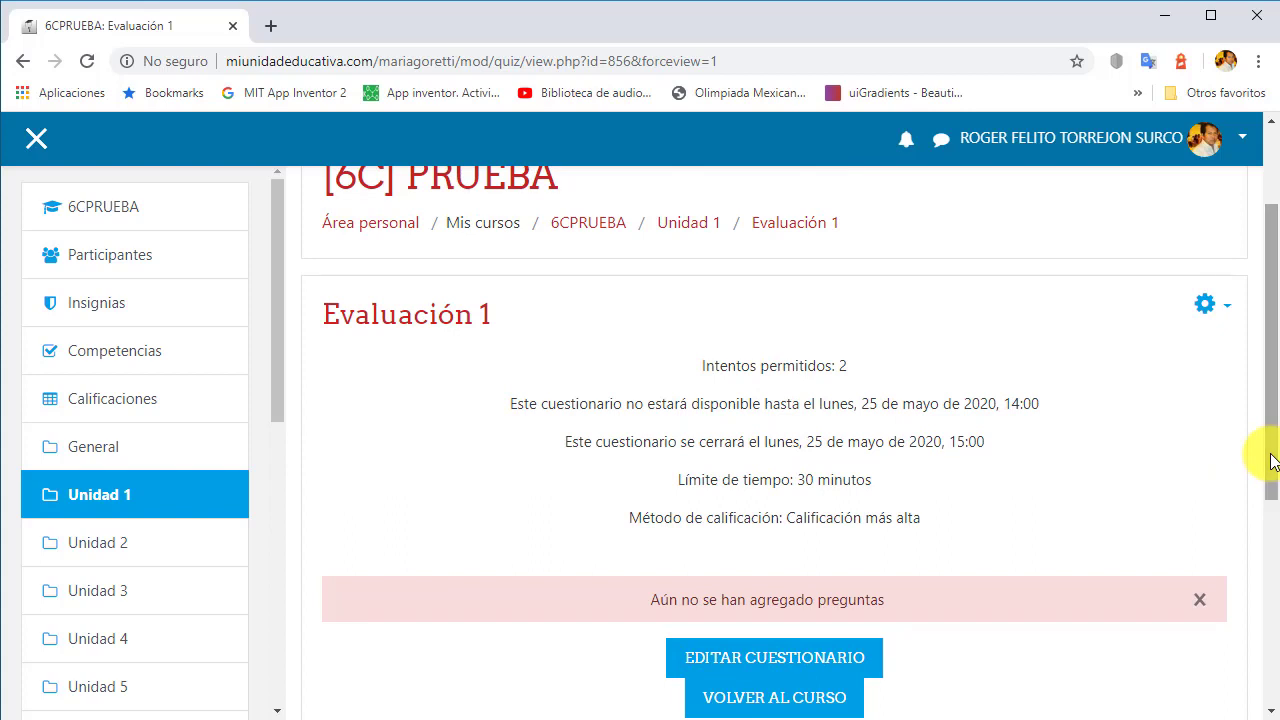
pyautogui.click(598, 228)
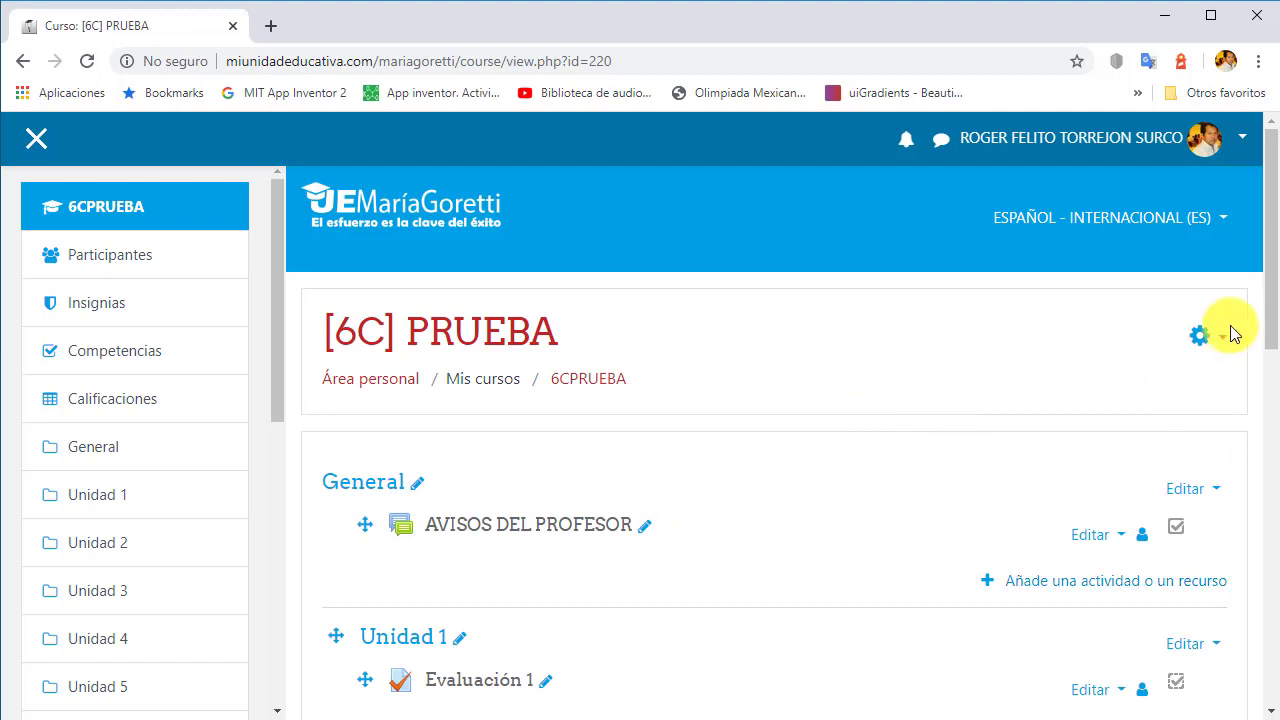
pyautogui.moveTo(1268, 335); pyautogui.dragTo(1266, 386)
pyautogui.click(468, 489)
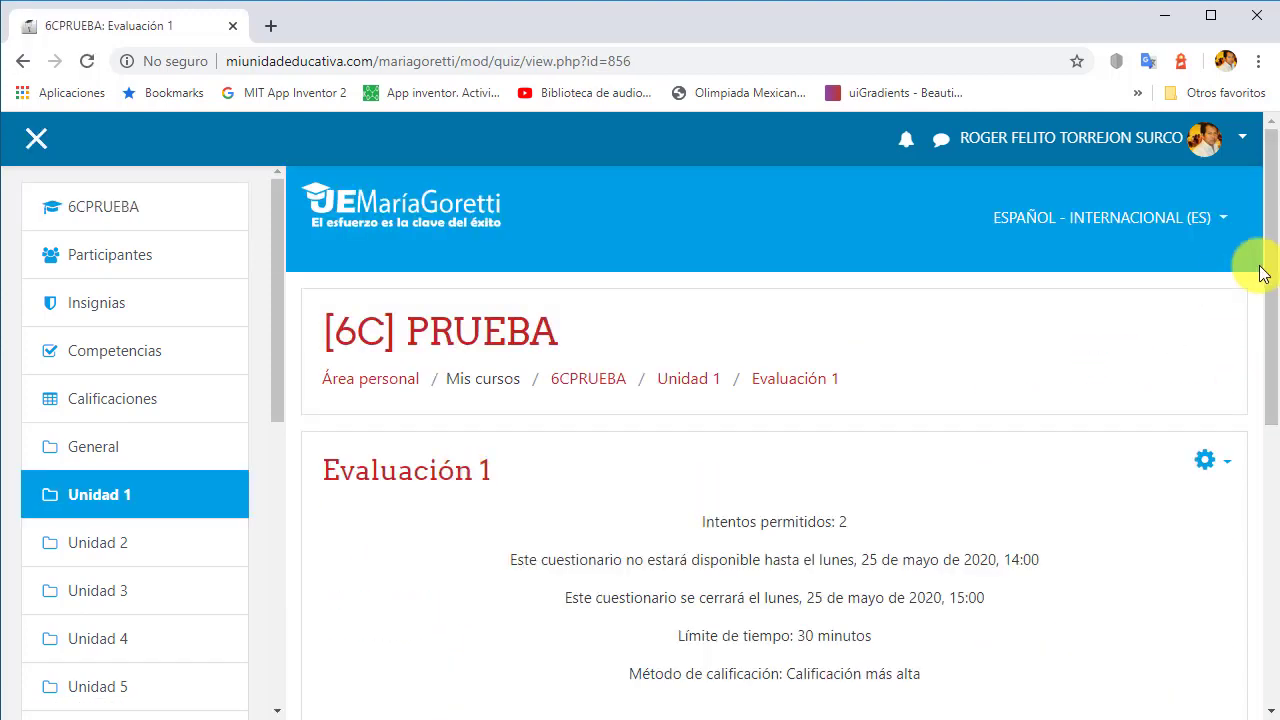
pyautogui.scroll(-2, 1270, 285)
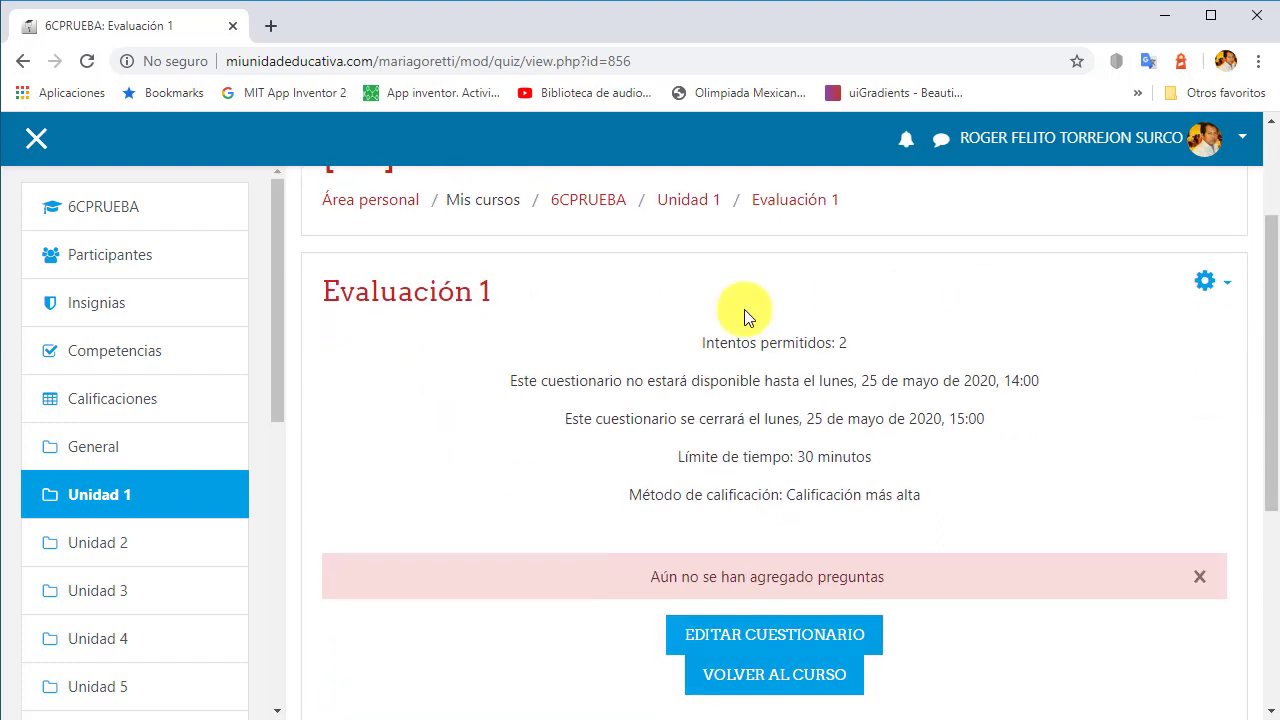
# Edit the quiz Evaluación 1 and add a new question of type Opción múltiple
pyautogui.click(800, 638)
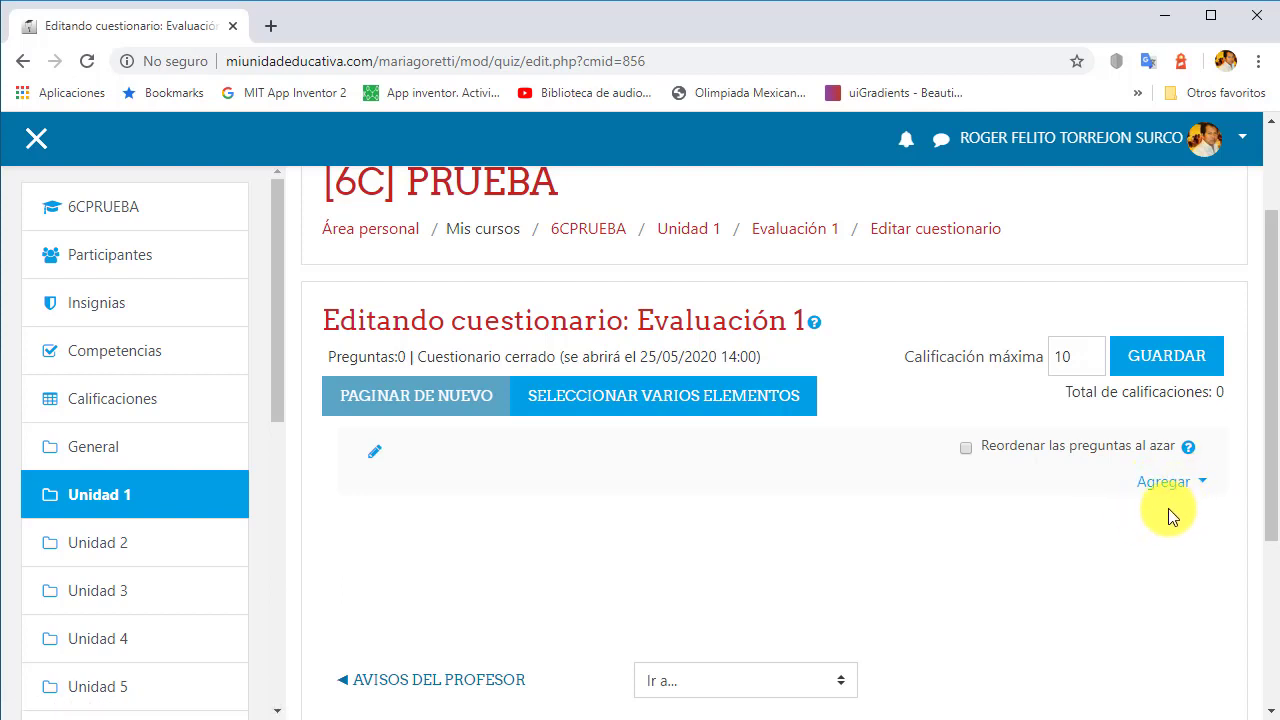
pyautogui.click(1176, 488)
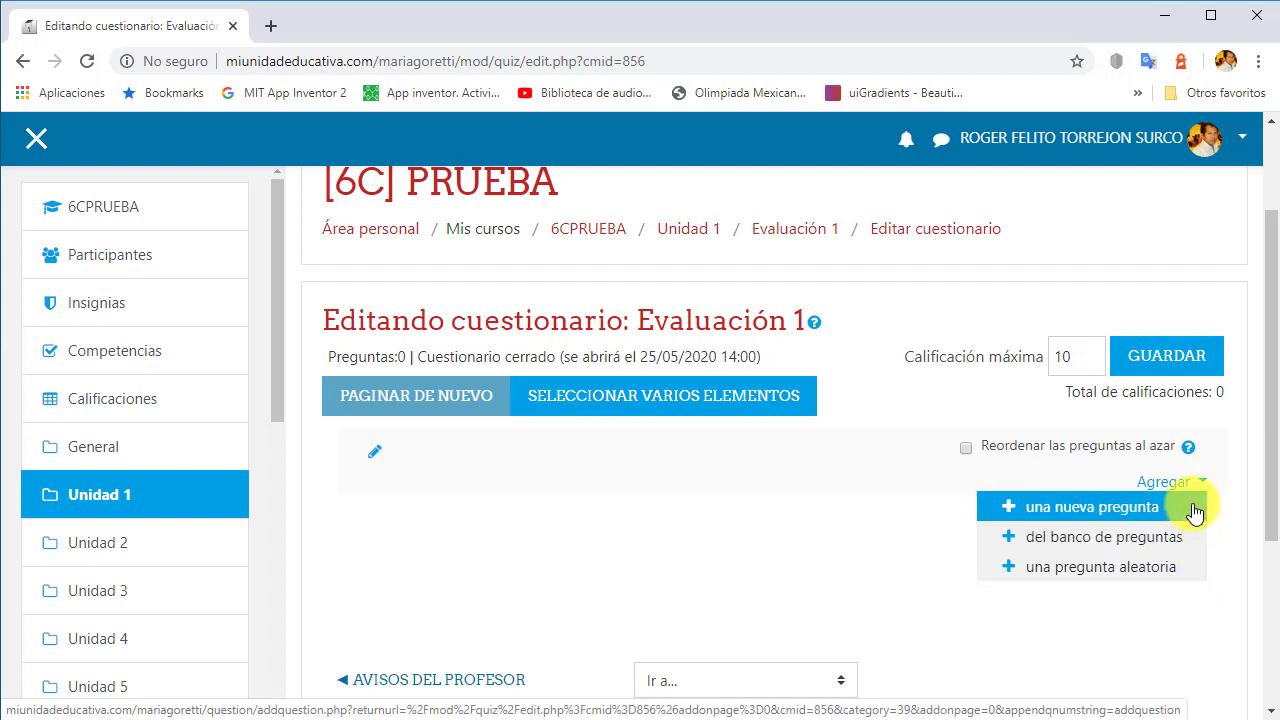
pyautogui.click(1092, 507)
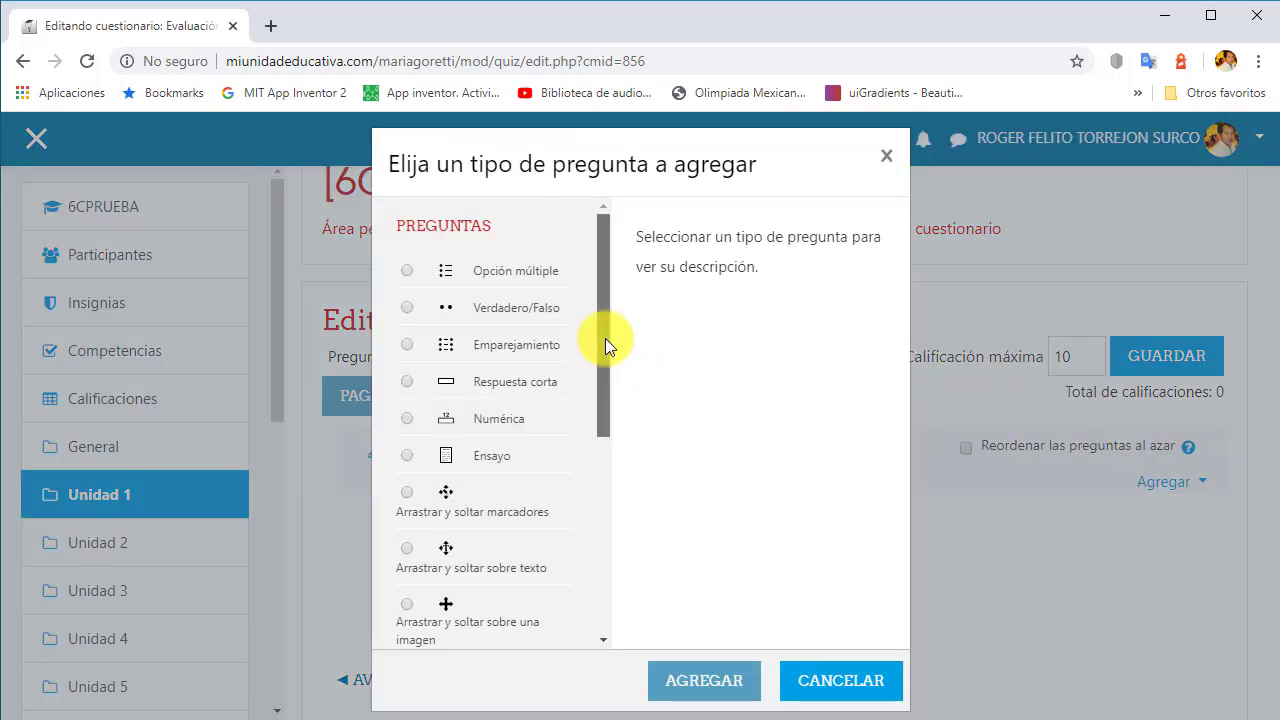
pyautogui.moveTo(605, 338); pyautogui.dragTo(606, 294)
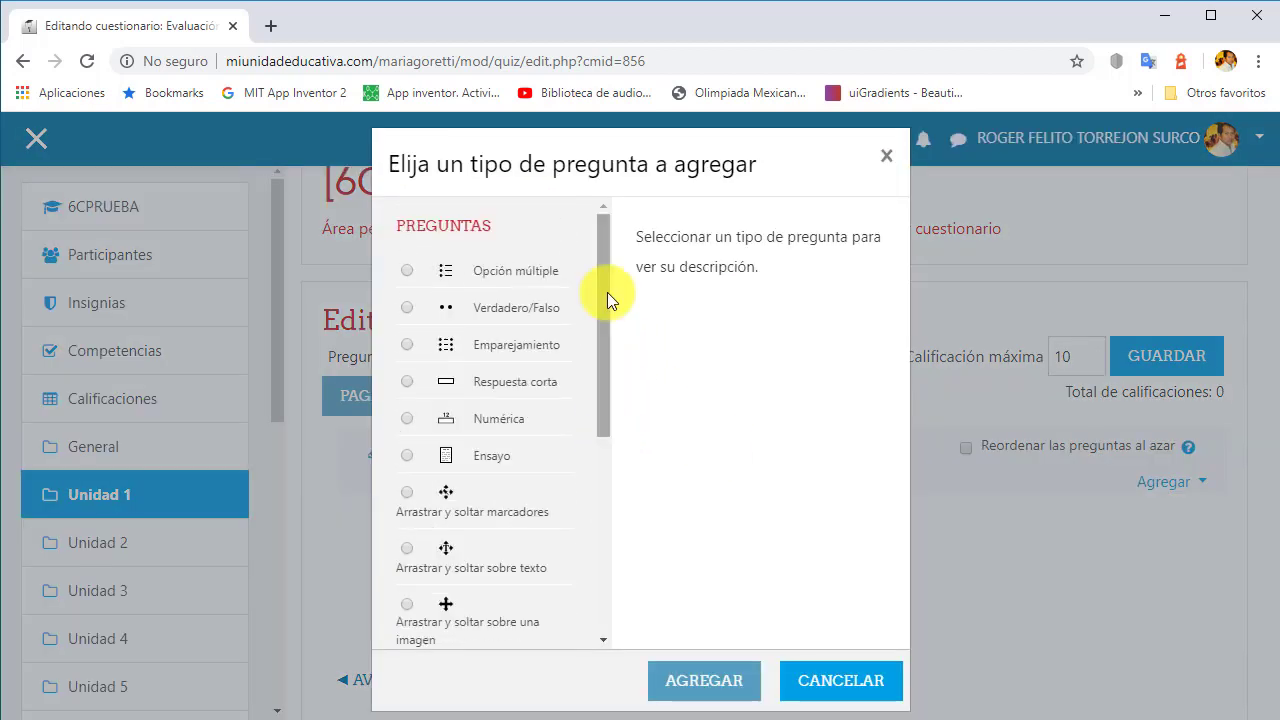
pyautogui.click(408, 270)
pyautogui.click(714, 682)
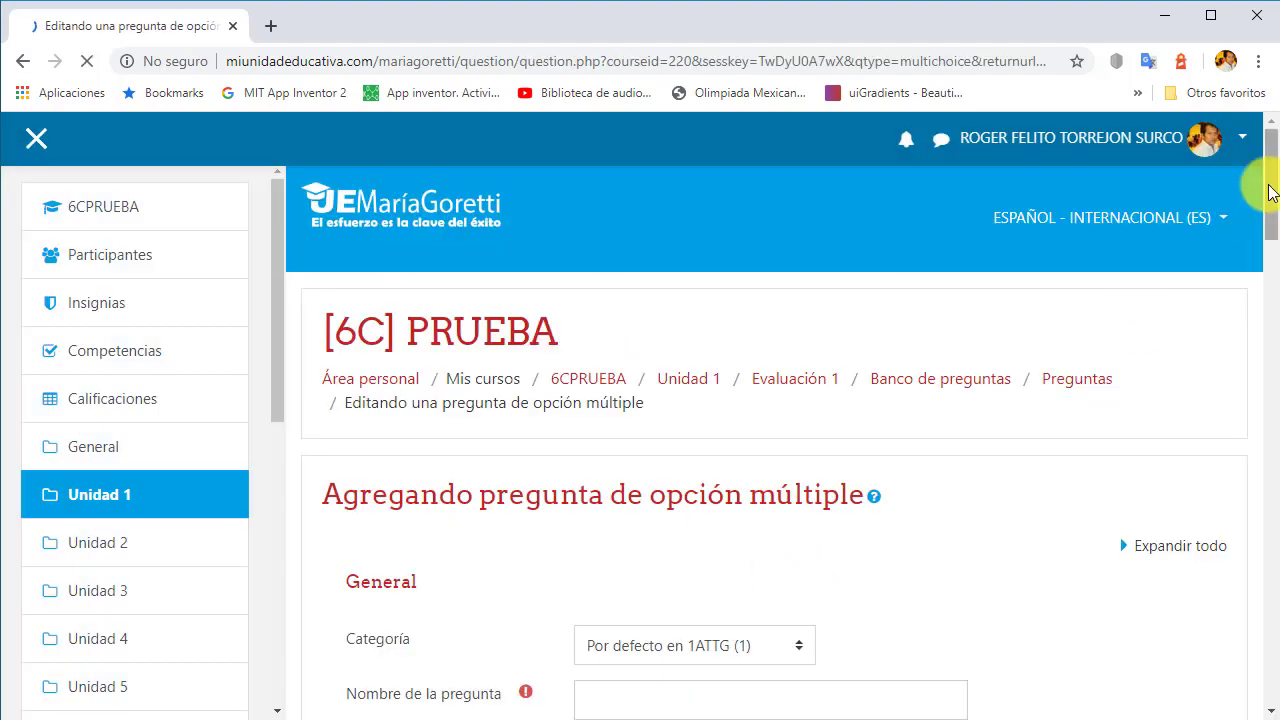
# Name the question "Elija la opción correcta" and enter the statement "Al hacer la suma de 10 + 5 el resultado es?"
pyautogui.moveTo(1270, 193)
pyautogui.mouseDown()
pyautogui.moveTo(1266, 263)
pyautogui.moveTo(1266, 214)
pyautogui.mouseUp()
pyautogui.click(752, 515)
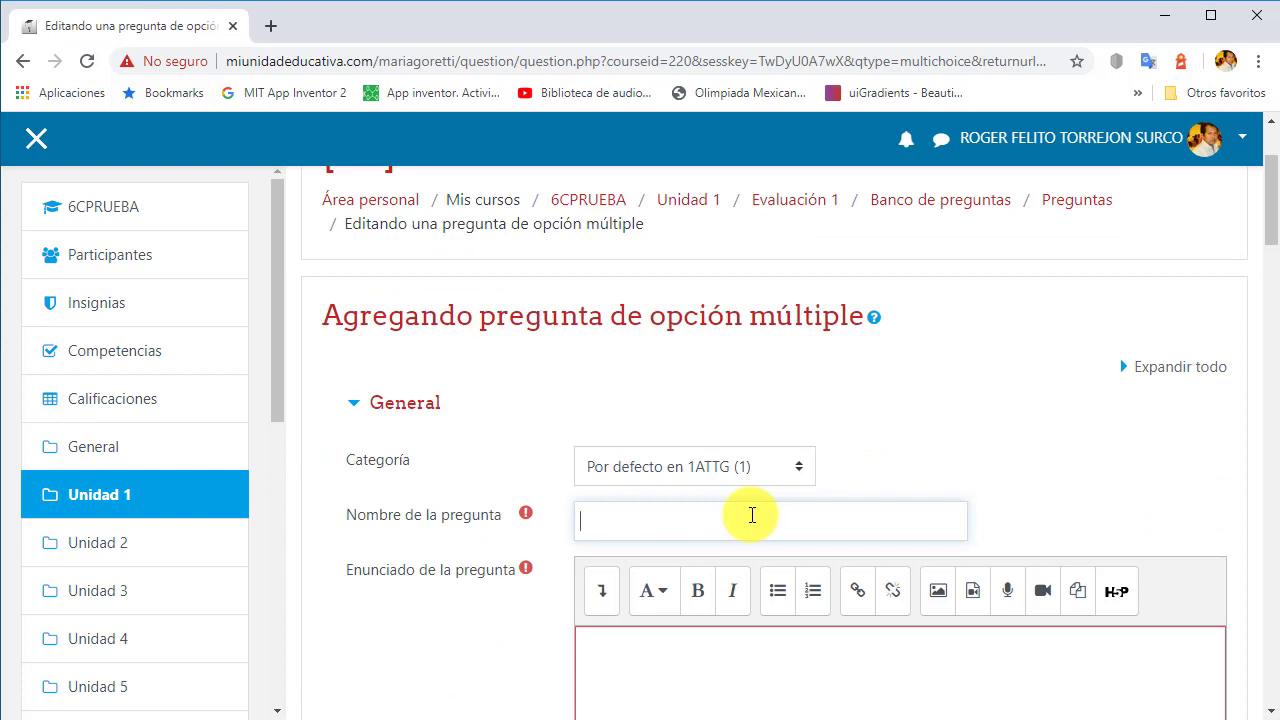
pyautogui.write('Elija la opción correcta')
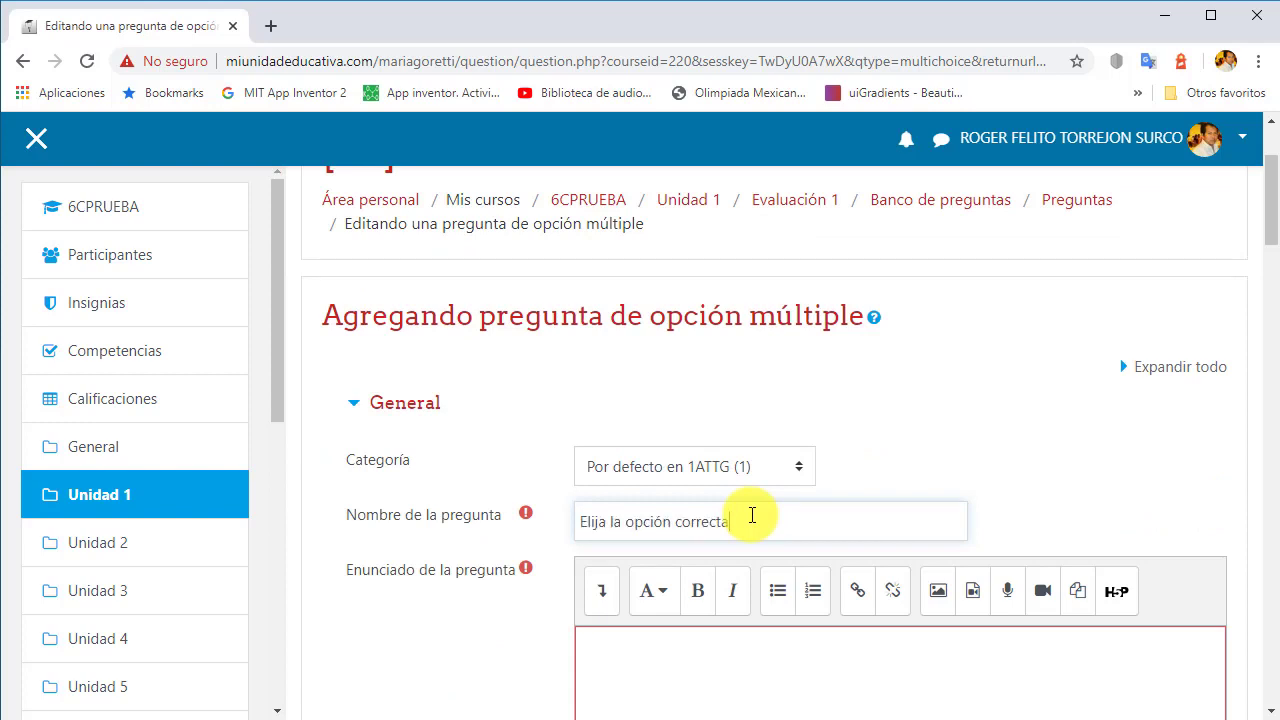
pyautogui.press('Tab')
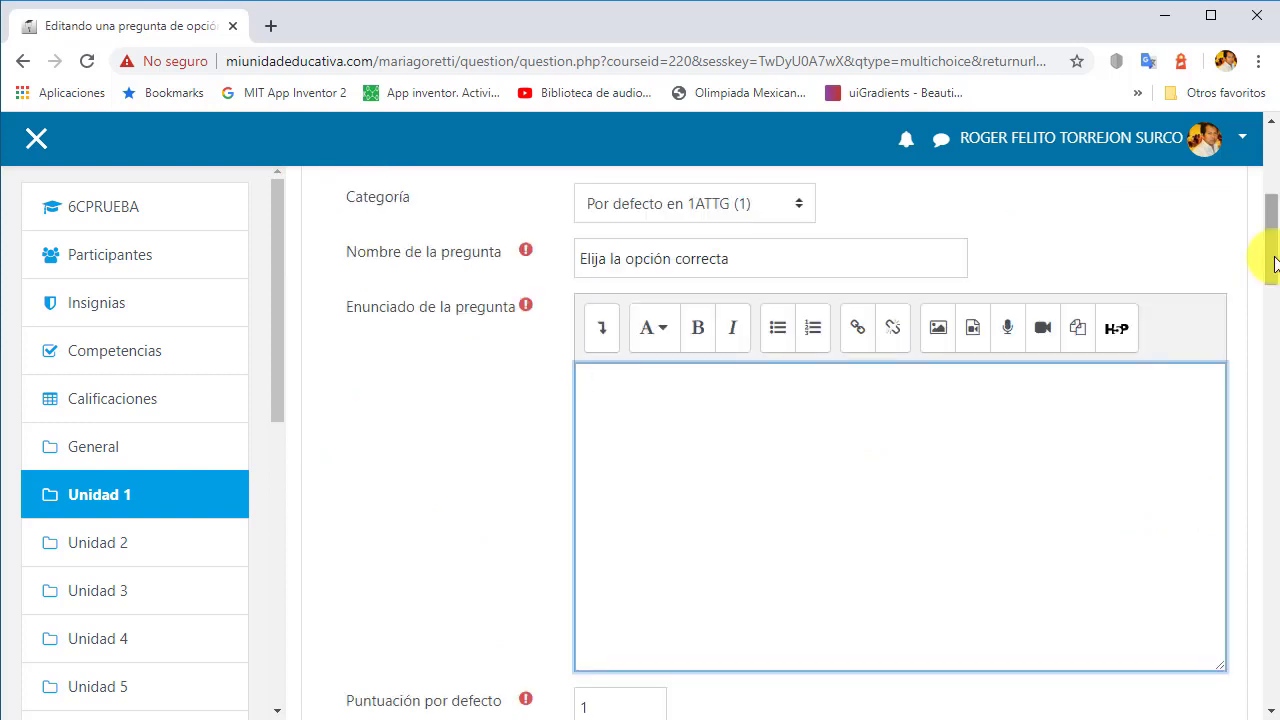
pyautogui.write('Al hacer la suma de 10 + 5 el resultado es?')
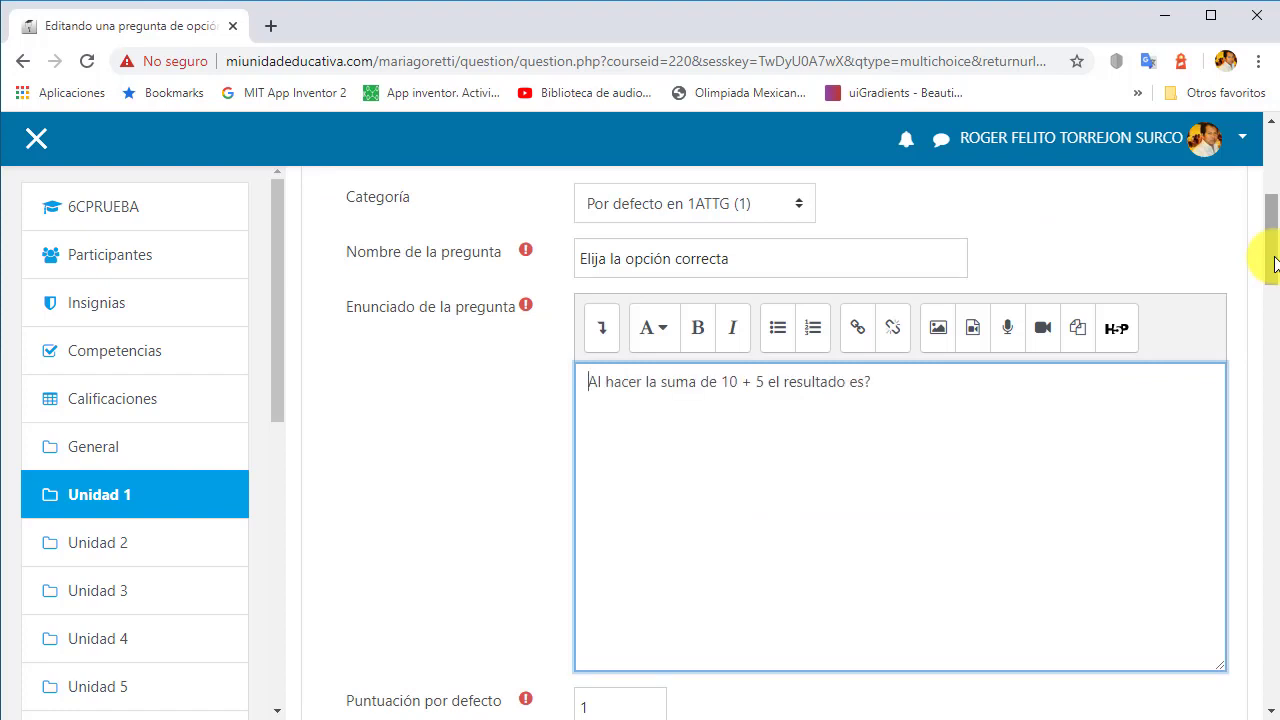
# Keep the question at Sólo una respuesta and enter 15 as Elección 1 with a Calificación of 100%
pyautogui.moveTo(1275, 263); pyautogui.dragTo(1266, 322)
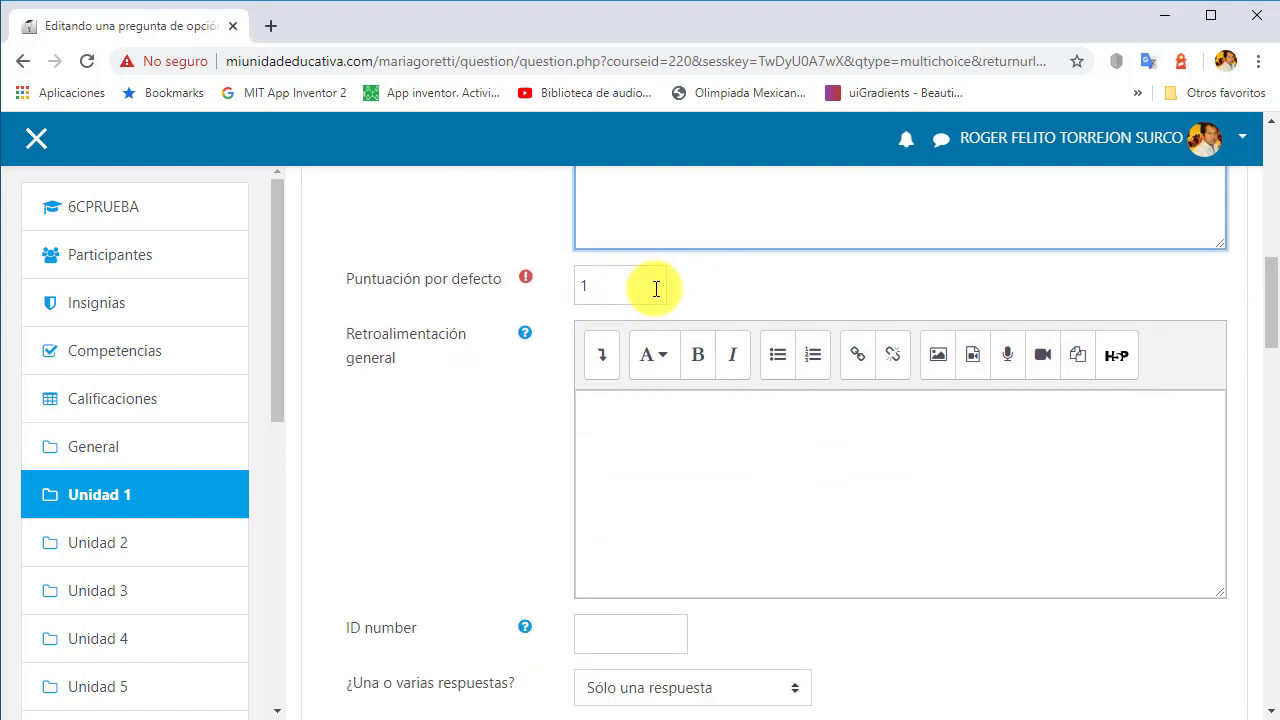
pyautogui.moveTo(1268, 305); pyautogui.dragTo(1268, 373)
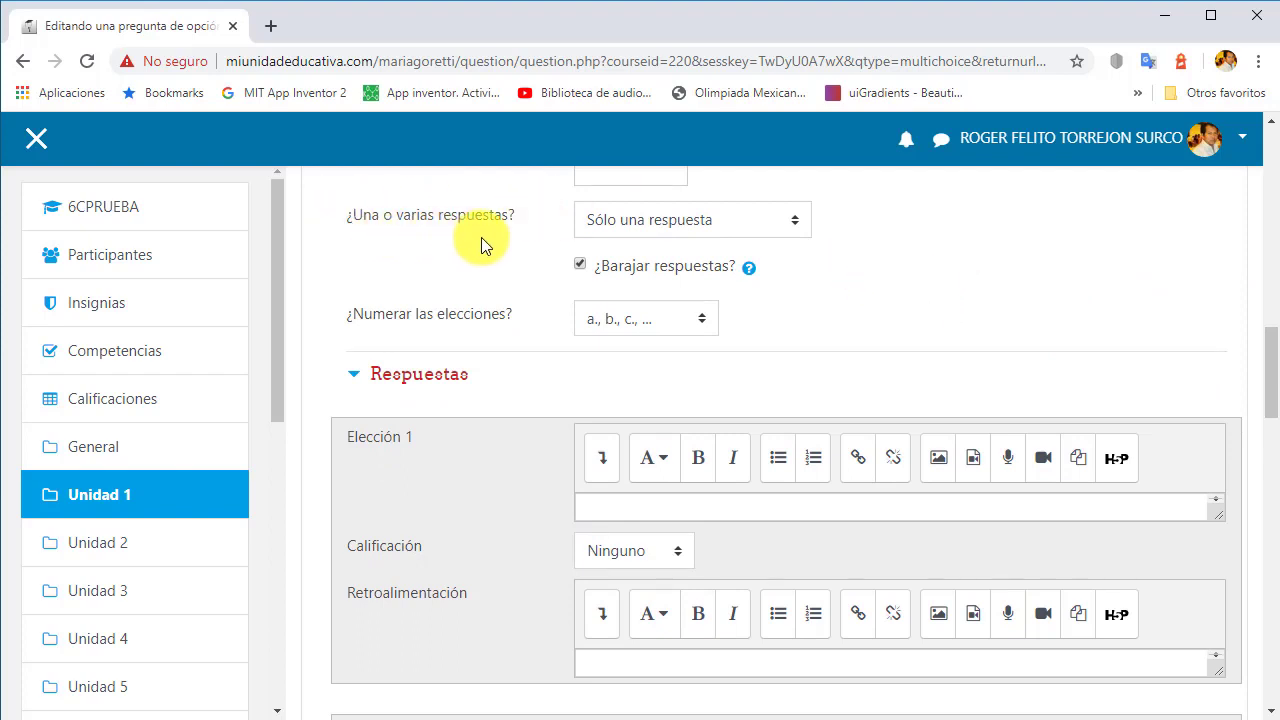
pyautogui.click(793, 222)
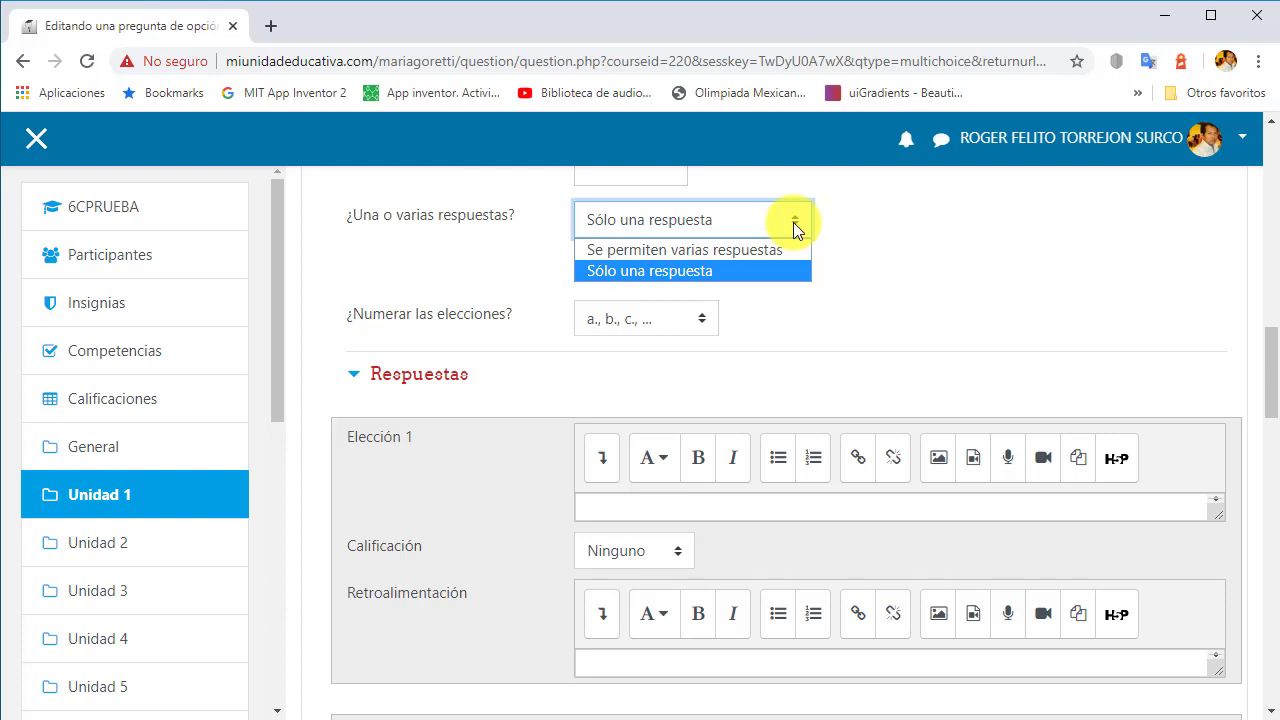
pyautogui.click(746, 268)
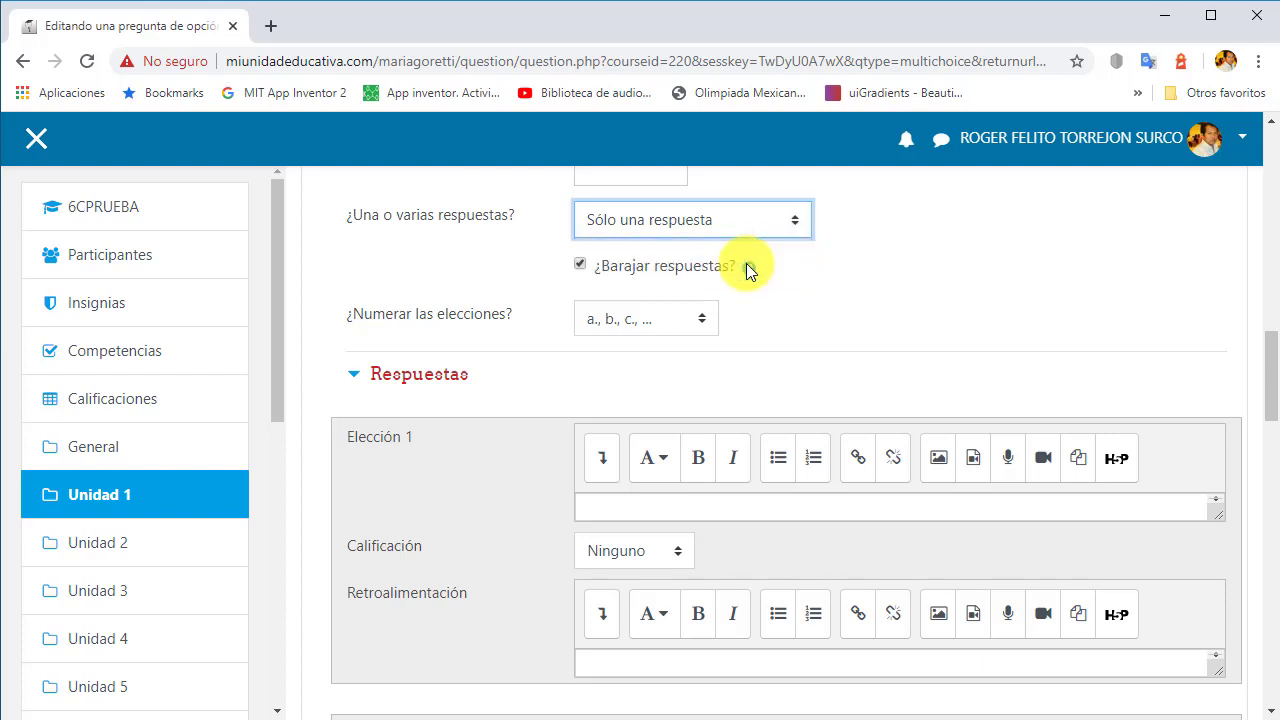
pyautogui.click(667, 513)
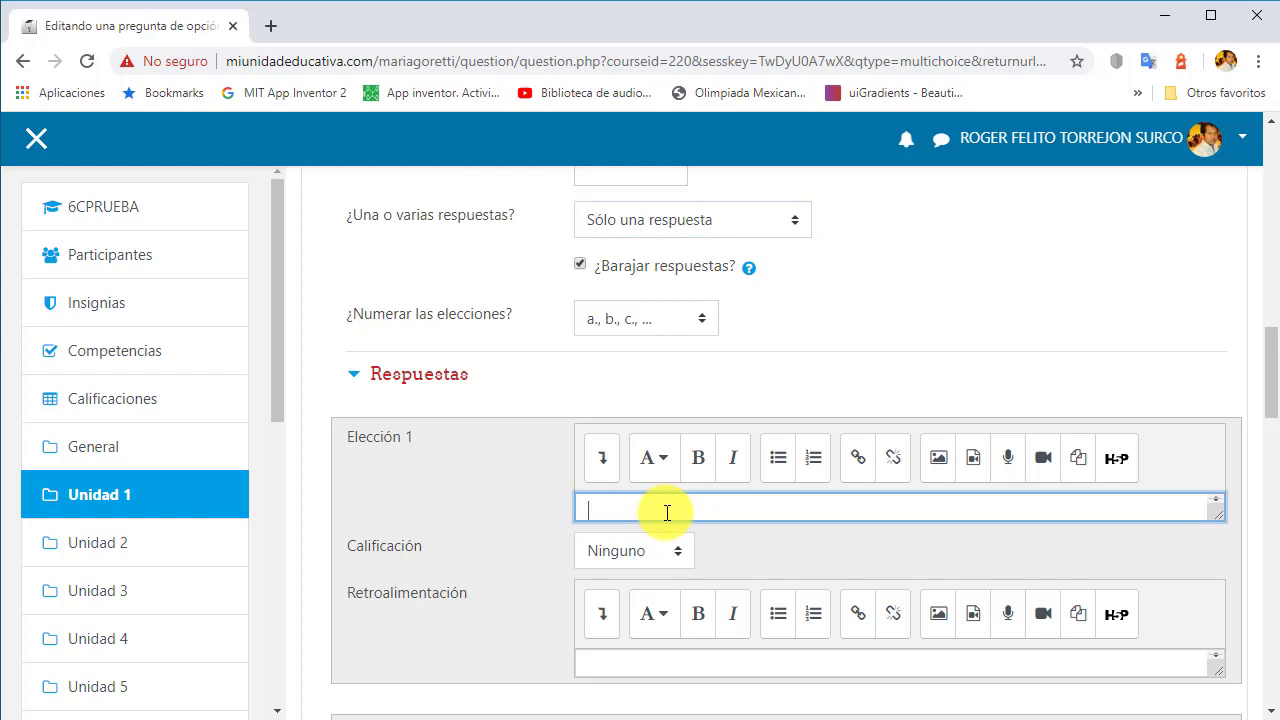
pyautogui.write('15')
pyautogui.click(665, 558)
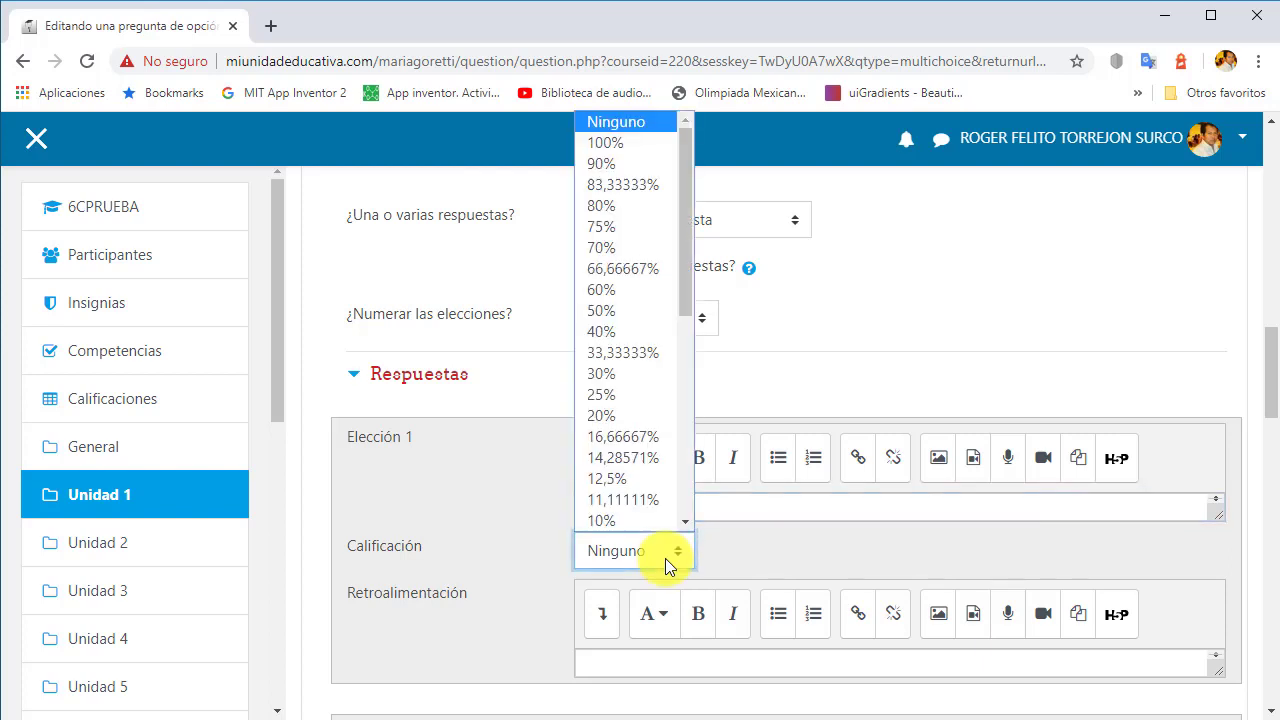
pyautogui.click(639, 146)
# Enter 5 as Elección 2 and 20 as Elección 3 of the multiple-choice question
pyautogui.moveTo(1268, 402); pyautogui.dragTo(1273, 479)
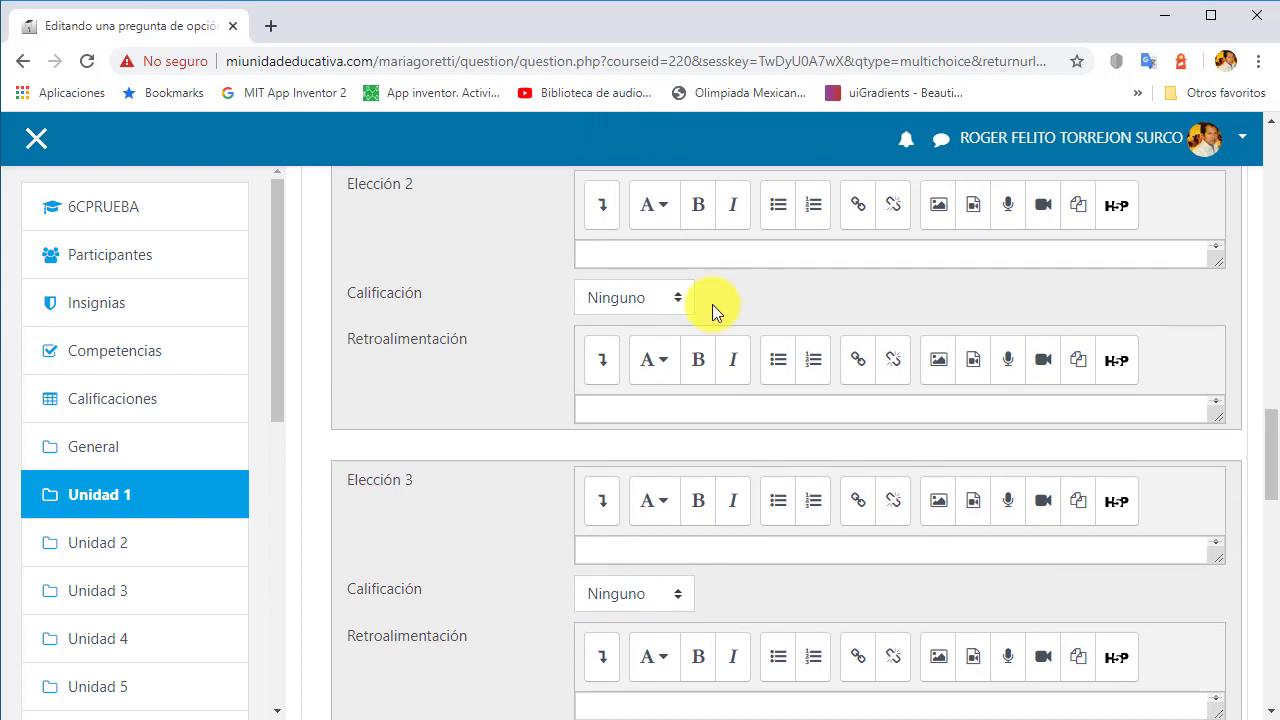
pyautogui.click(642, 263)
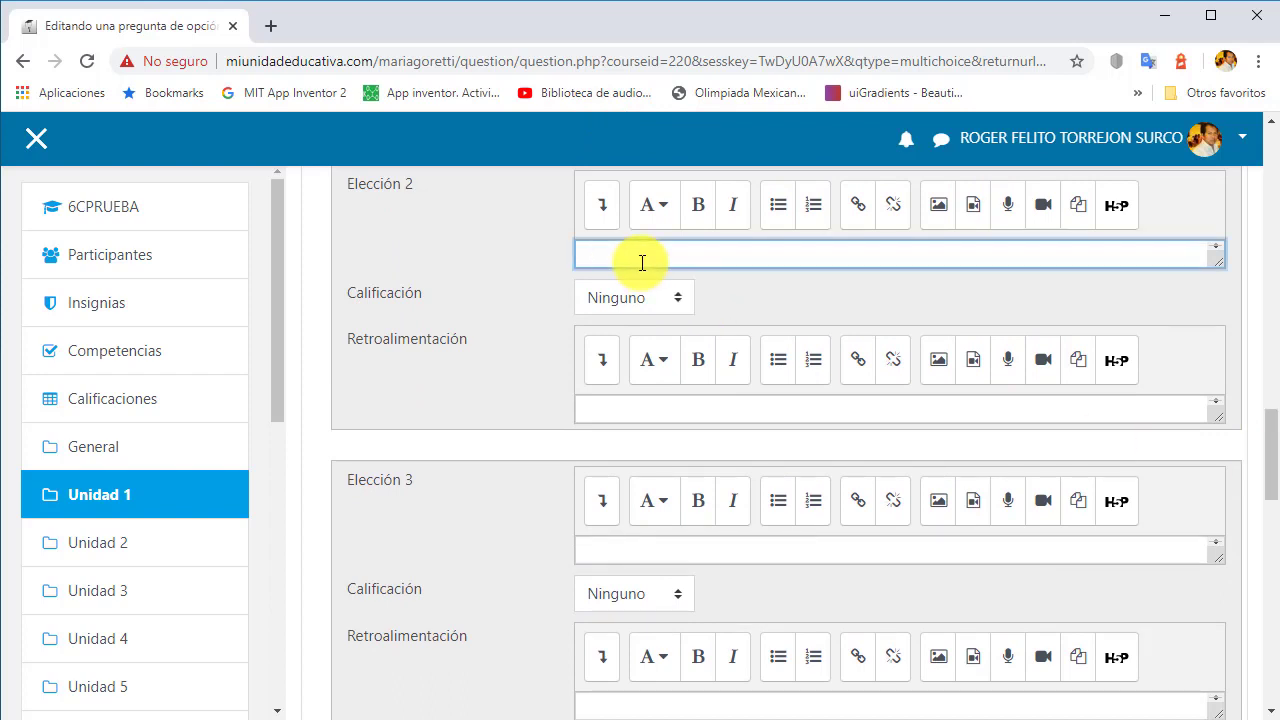
pyautogui.write('5')
pyautogui.click(634, 552)
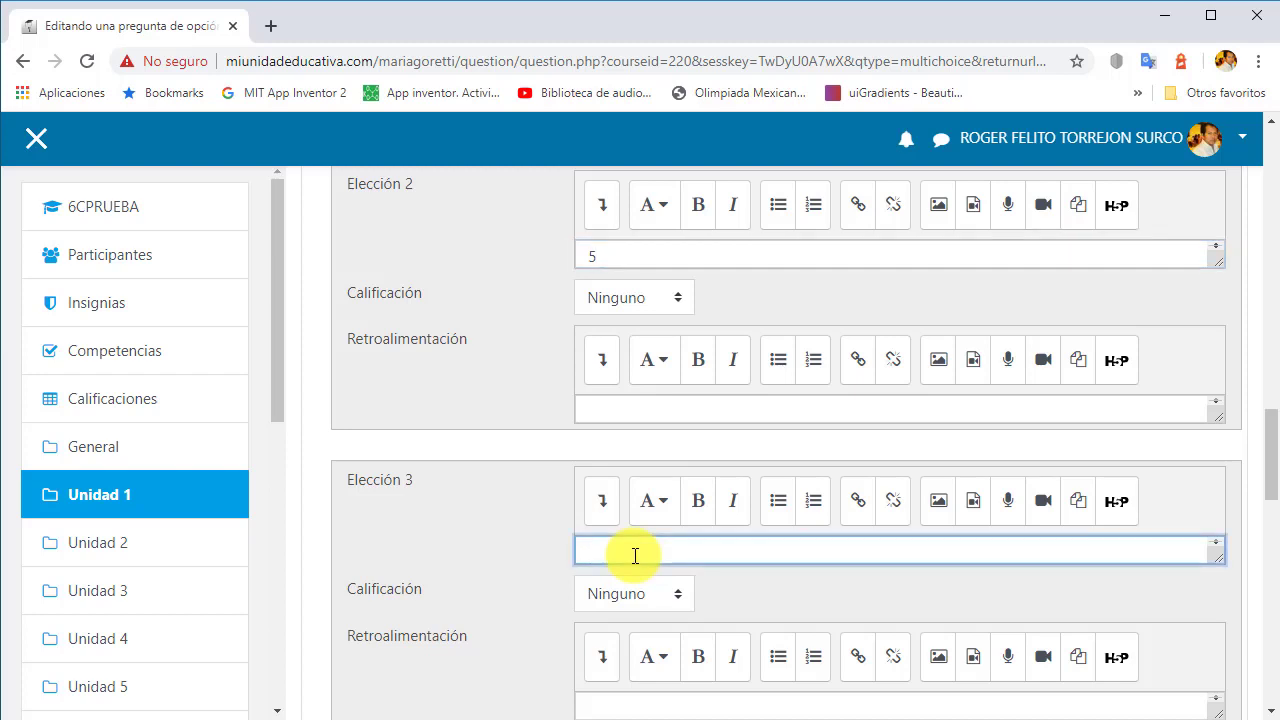
pyautogui.write('20')
# Leave Elección 4 and Elección 5 blank and save the multiple-choice question to the quiz
pyautogui.moveTo(1270, 443); pyautogui.dragTo(1272, 548)
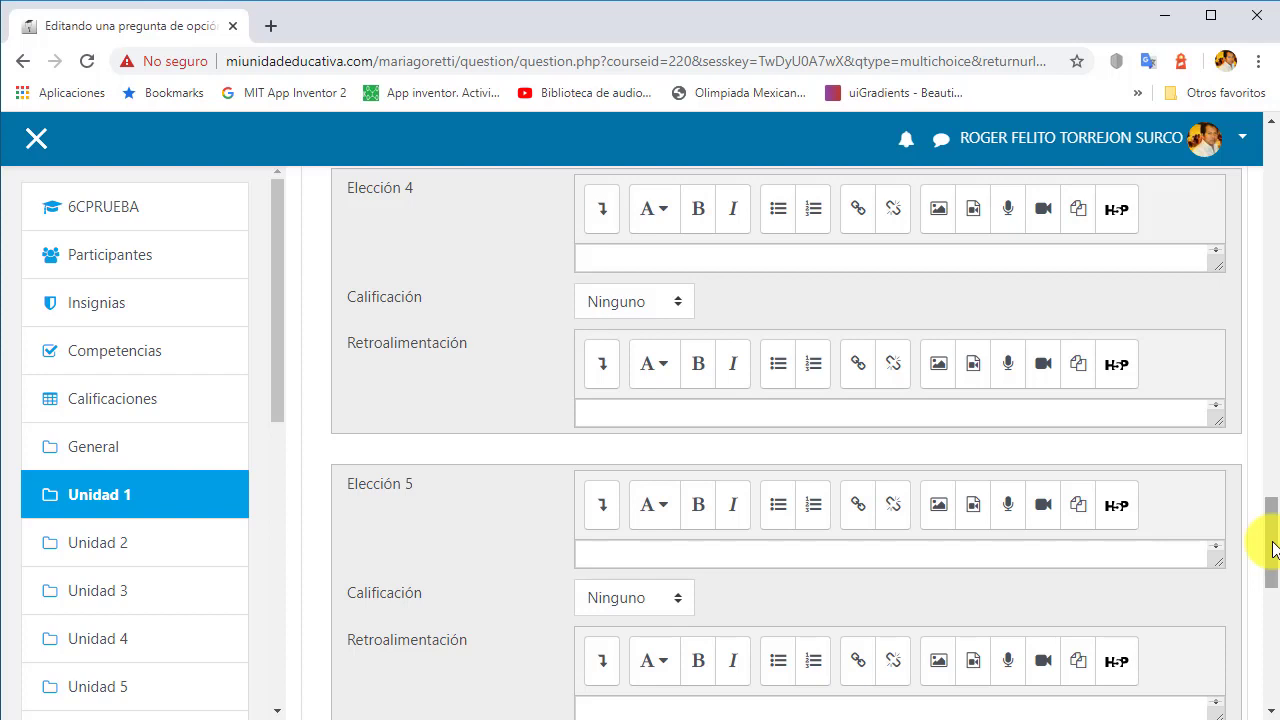
pyautogui.moveTo(1273, 549); pyautogui.dragTo(1266, 600)
pyautogui.click(660, 585)
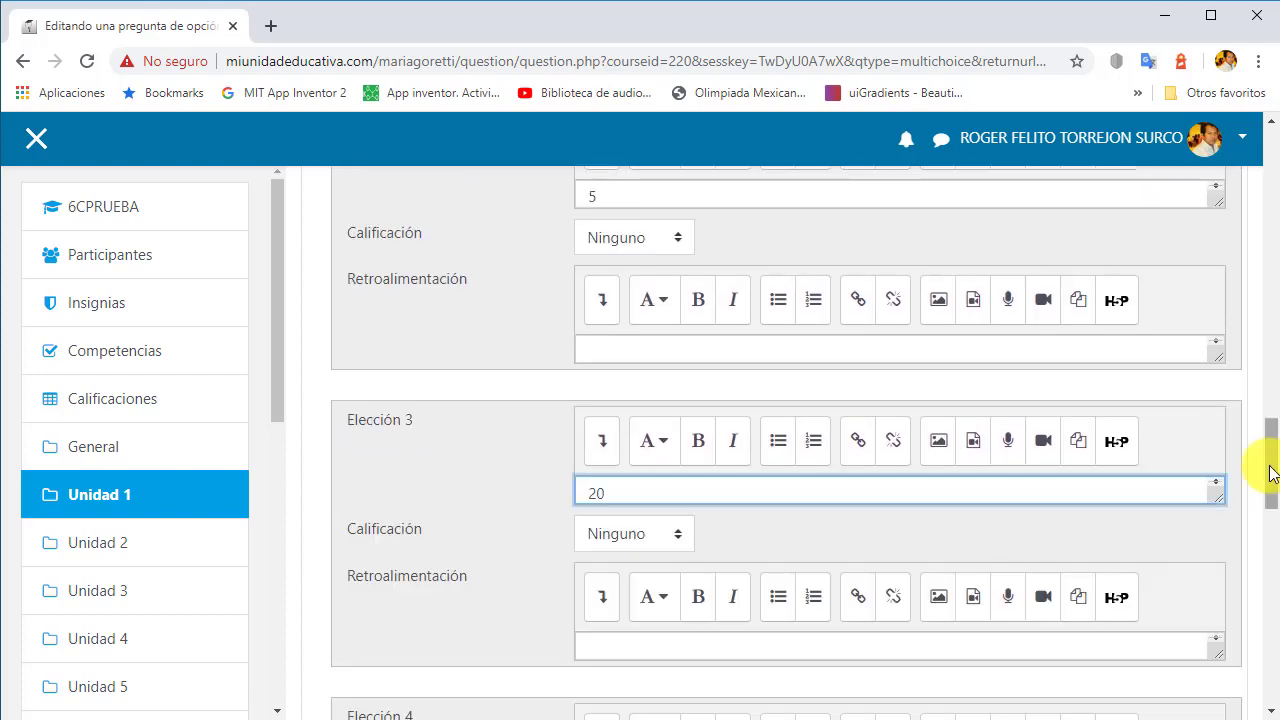
pyautogui.moveTo(1270, 480); pyautogui.dragTo(1272, 572)
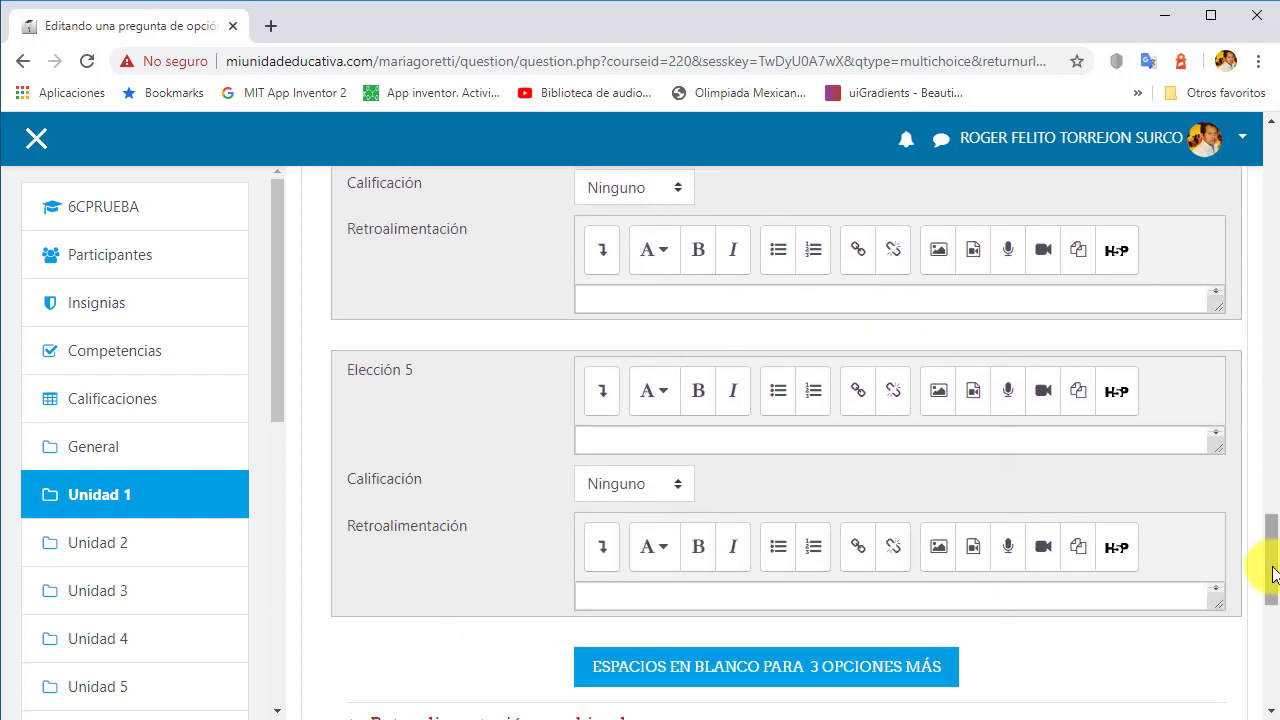
pyautogui.scroll(-4, 1146, 502)
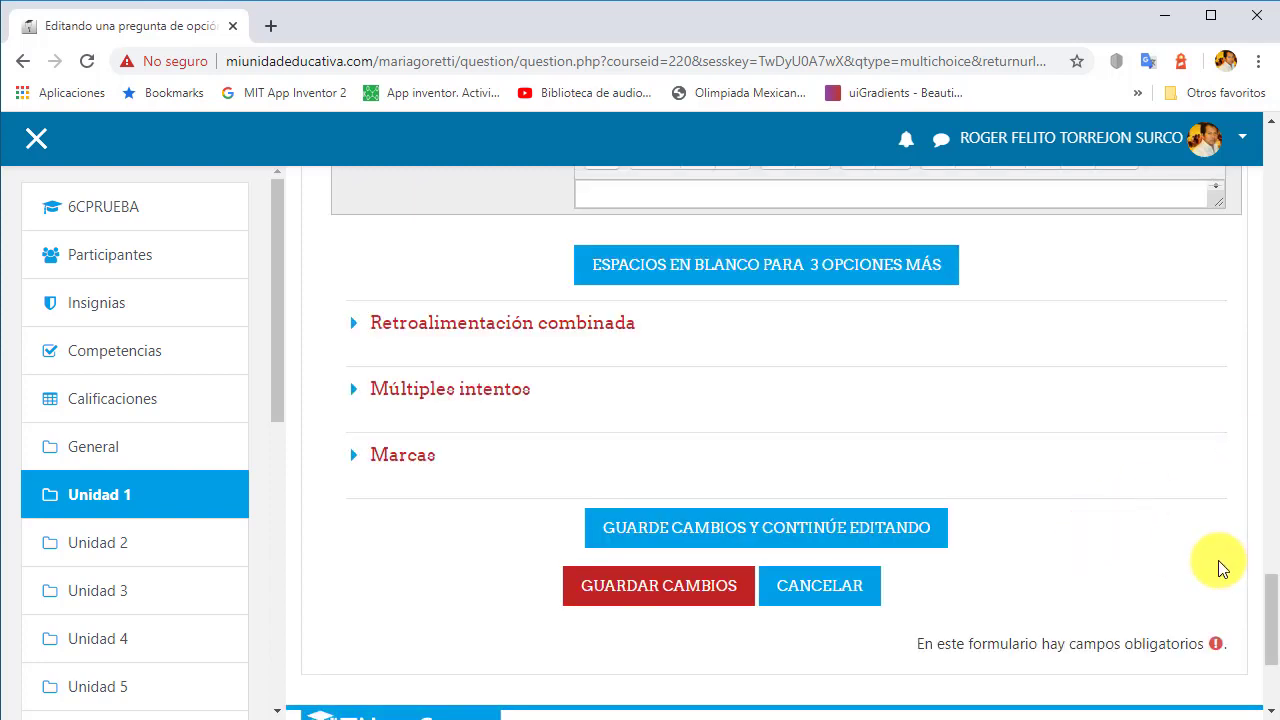
pyautogui.click(669, 591)
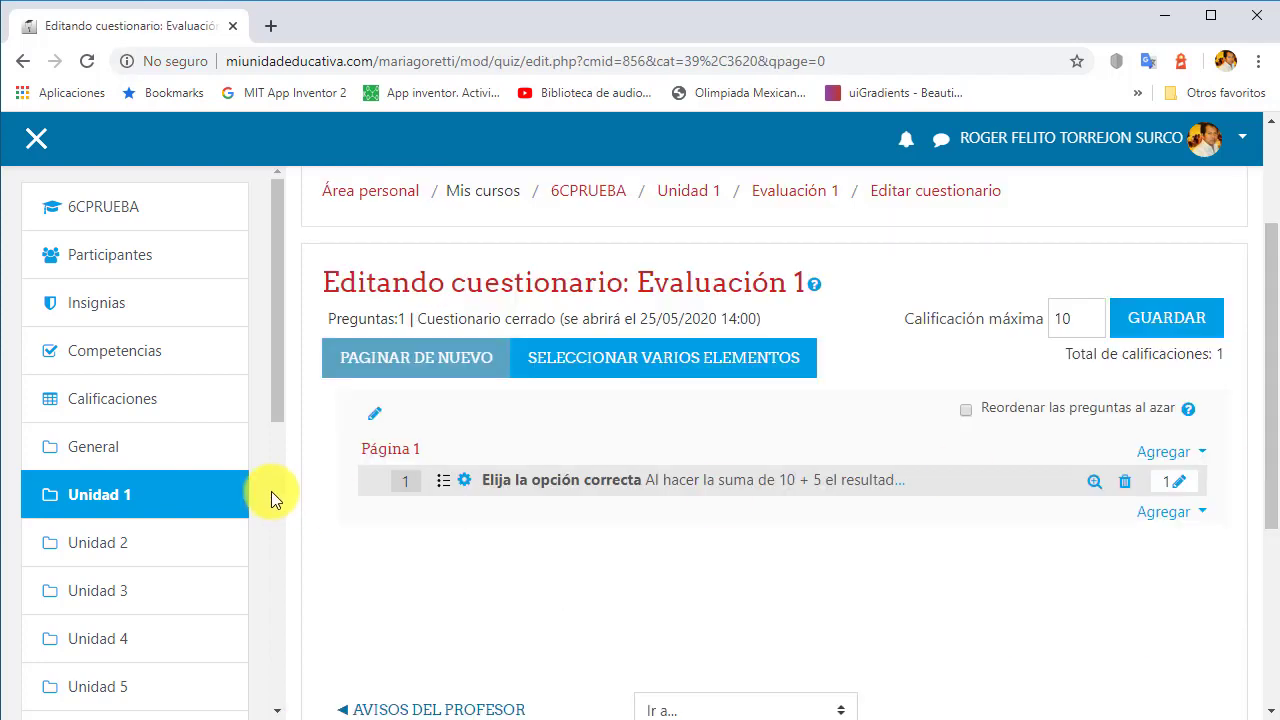
# Add a new question of type Verdadero/Falso after the multiple-choice question in Evaluación 1
pyautogui.click(1180, 515)
pyautogui.click(1128, 541)
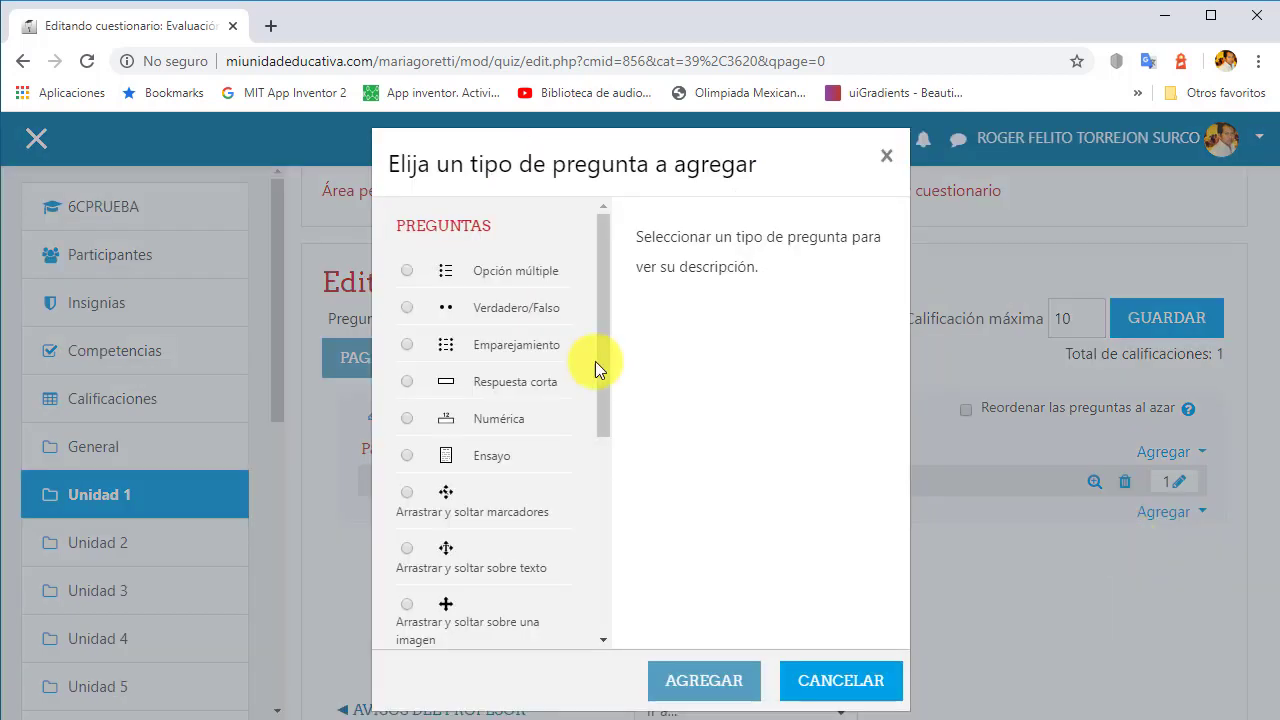
pyautogui.click(407, 309)
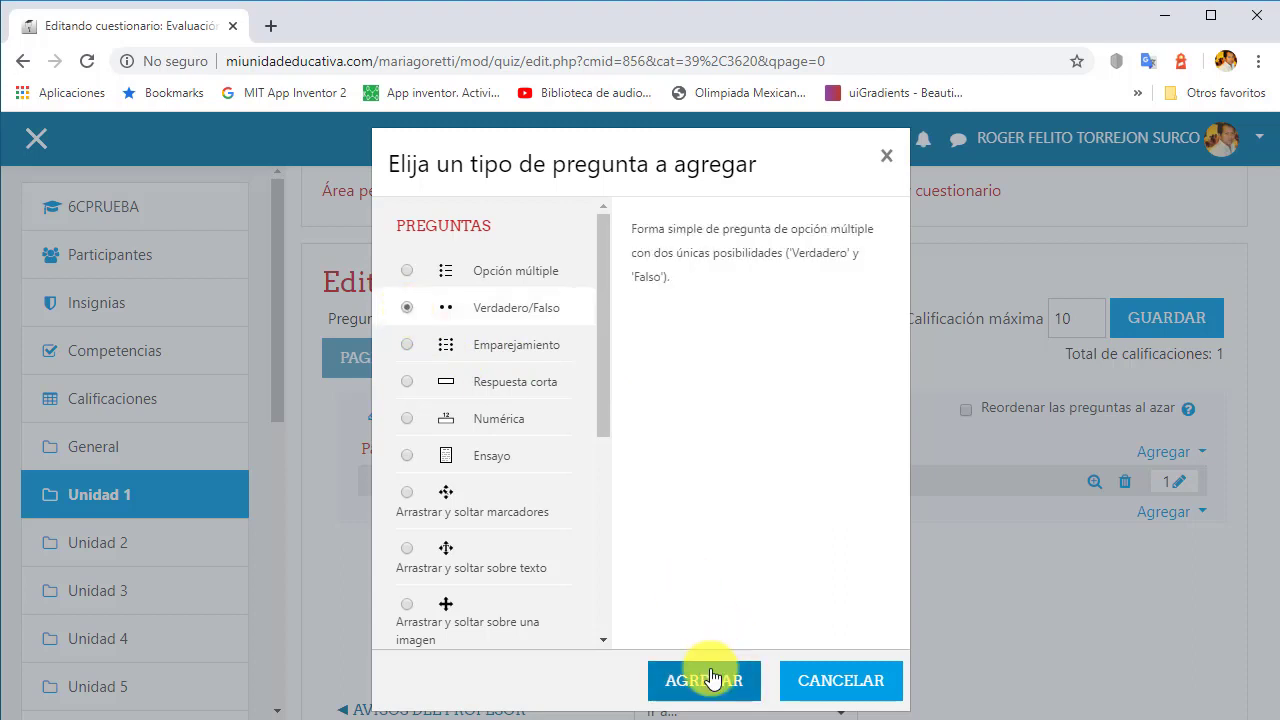
pyautogui.click(710, 680)
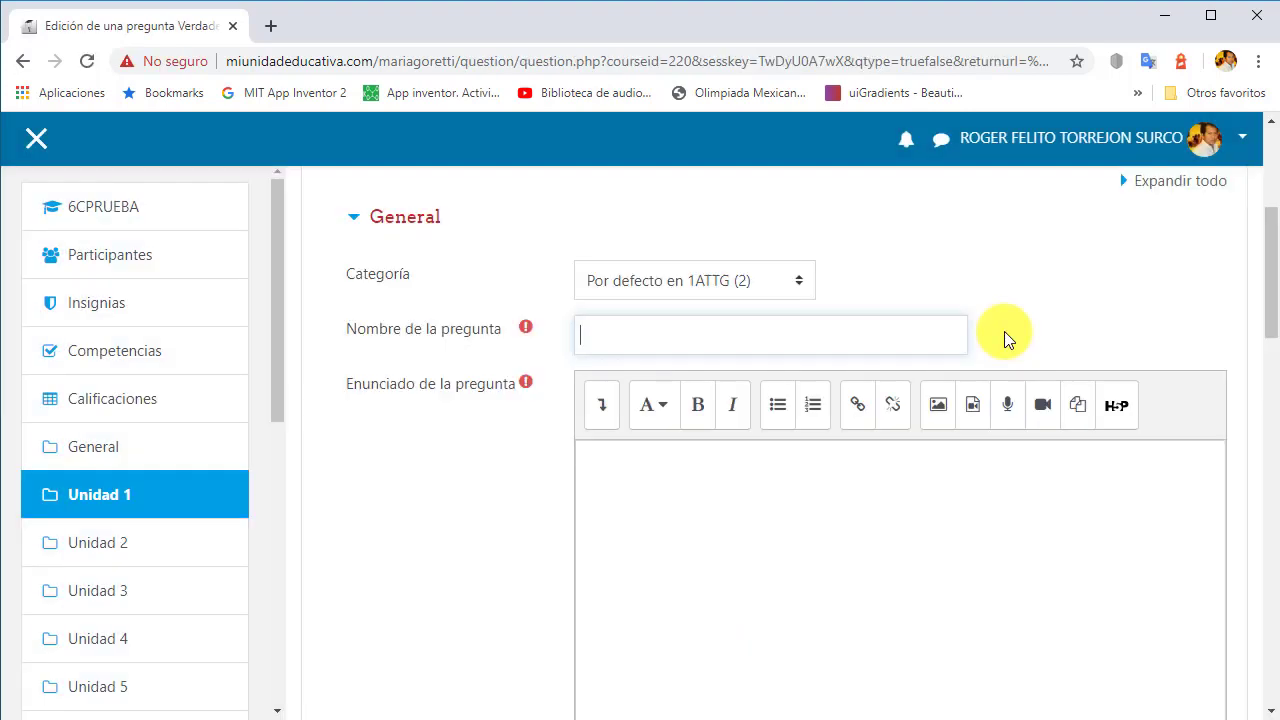
# Name the question "Resuelve si es verdadera o falsa la afirmación" and enter the statement "La suma de 10 + 5 es igual a 20?"
pyautogui.write('Resuelve si es verdadera o falsa la afirmación')
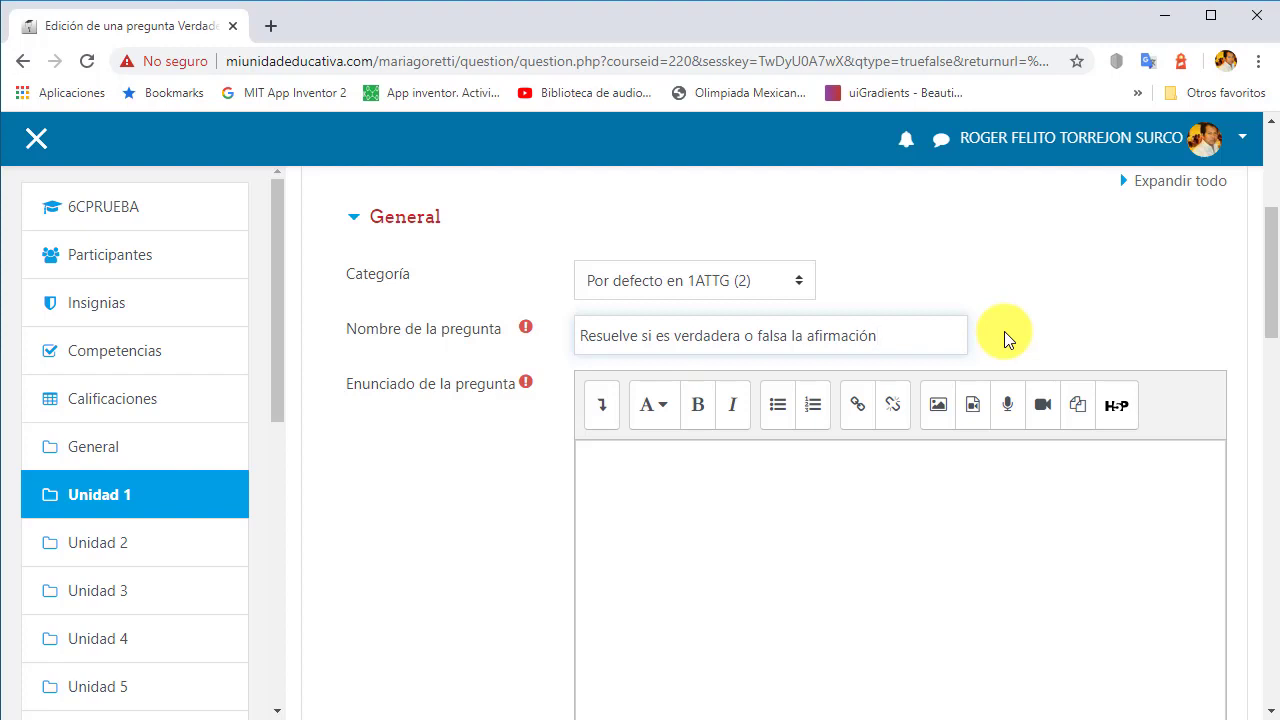
pyautogui.click(862, 467)
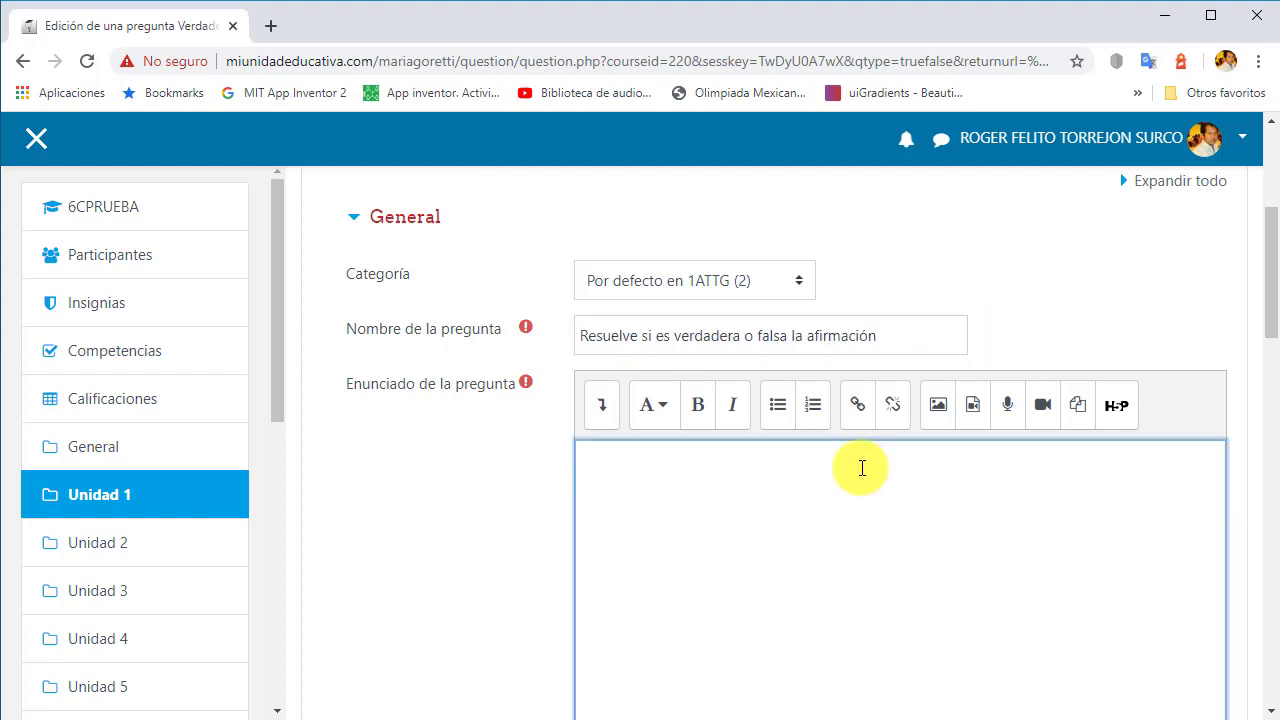
pyautogui.write('La suma de 10 + 5 es igual a 20?')
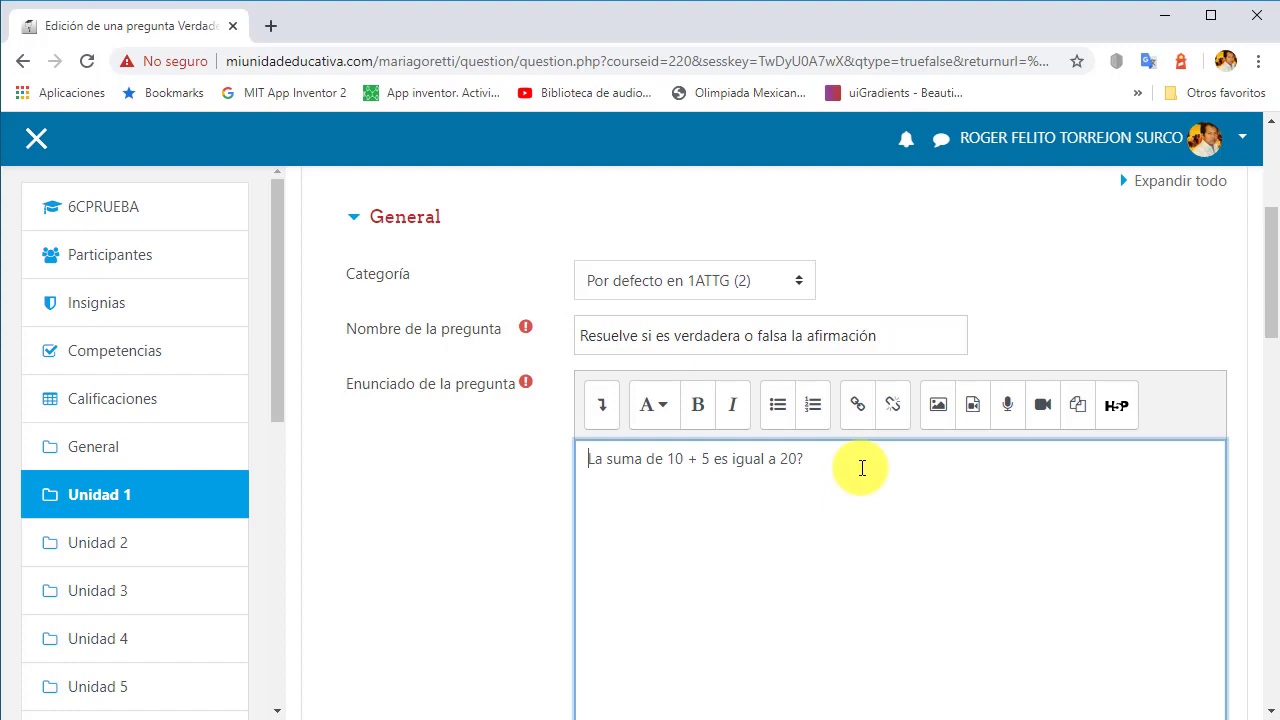
# Set Respuesta correcta to Falso and save the Verdadero/Falso question
pyautogui.moveTo(1266, 310); pyautogui.dragTo(1264, 410)
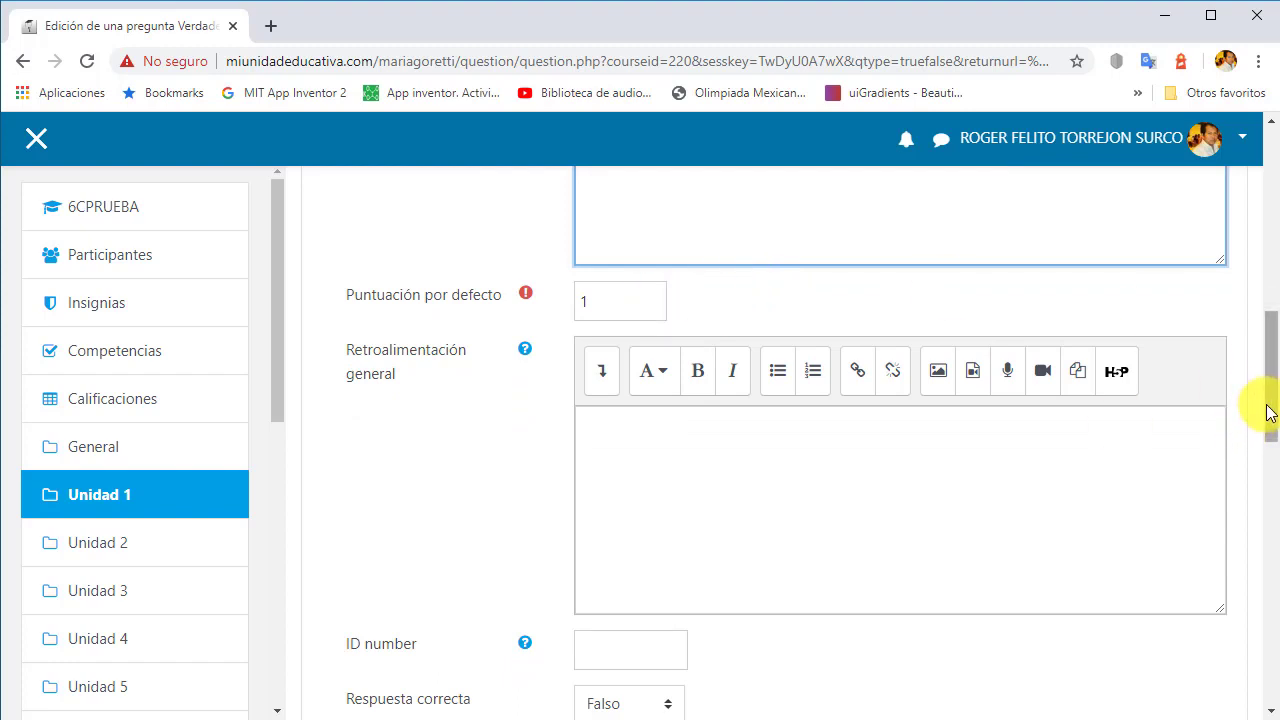
pyautogui.moveTo(1270, 407); pyautogui.dragTo(1271, 498)
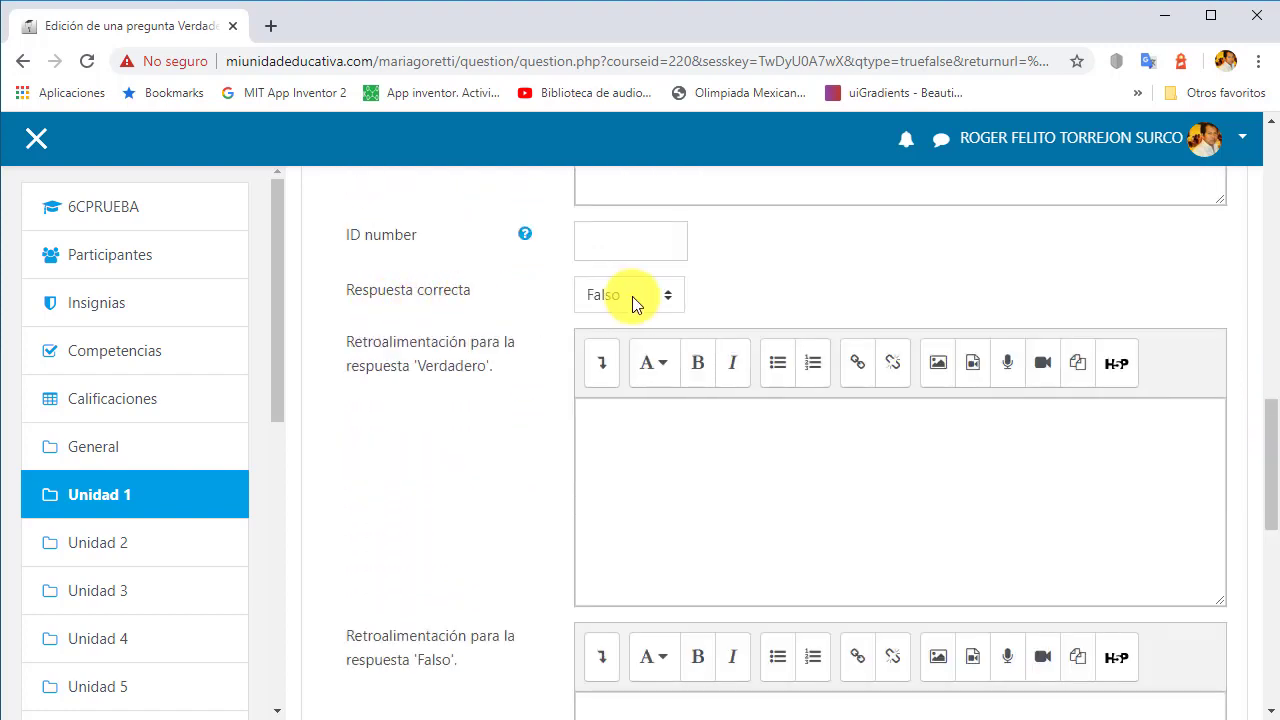
pyautogui.click(671, 296)
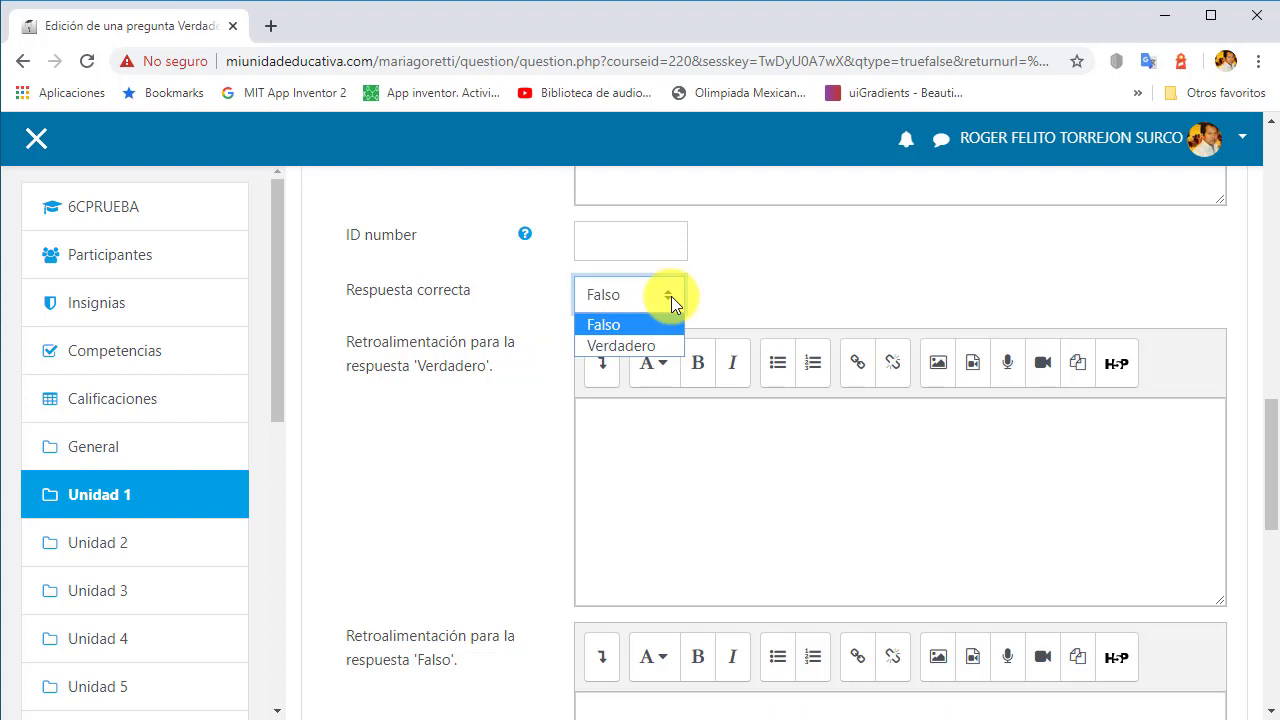
pyautogui.click(666, 329)
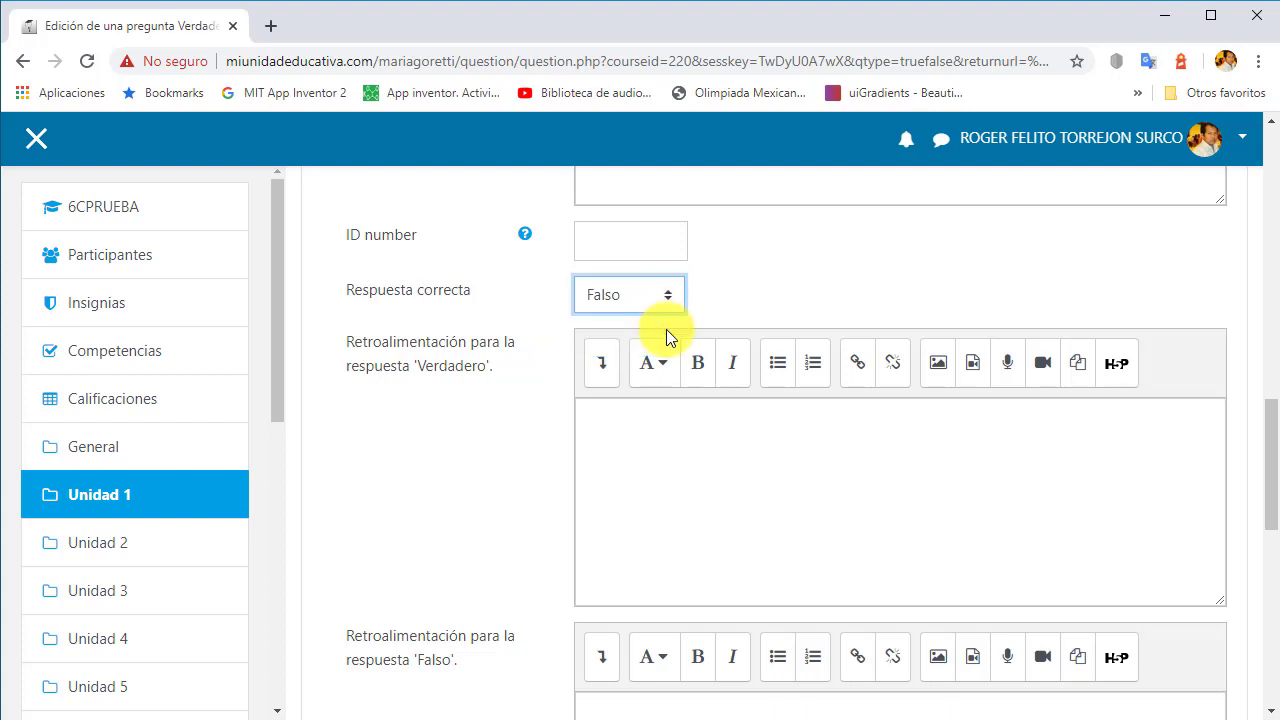
pyautogui.click(667, 296)
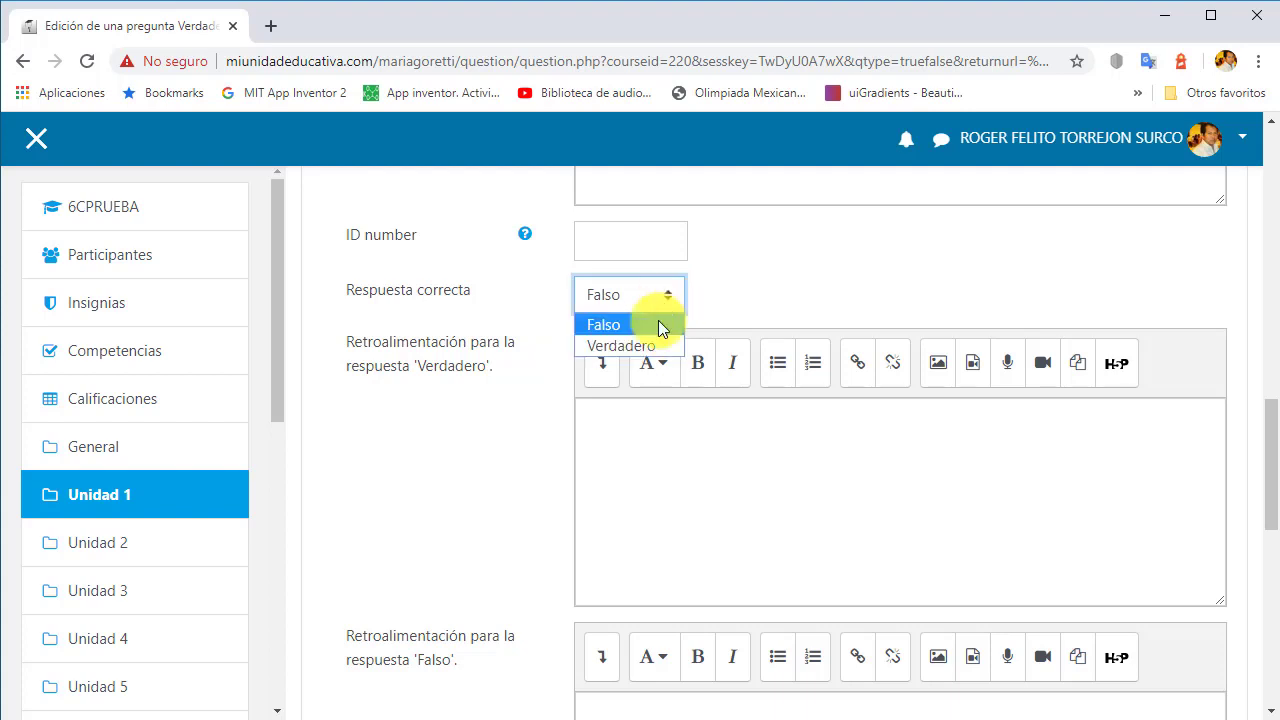
pyautogui.click(657, 347)
pyautogui.click(655, 304)
pyautogui.click(659, 323)
pyautogui.scroll(-1, 822, 421)
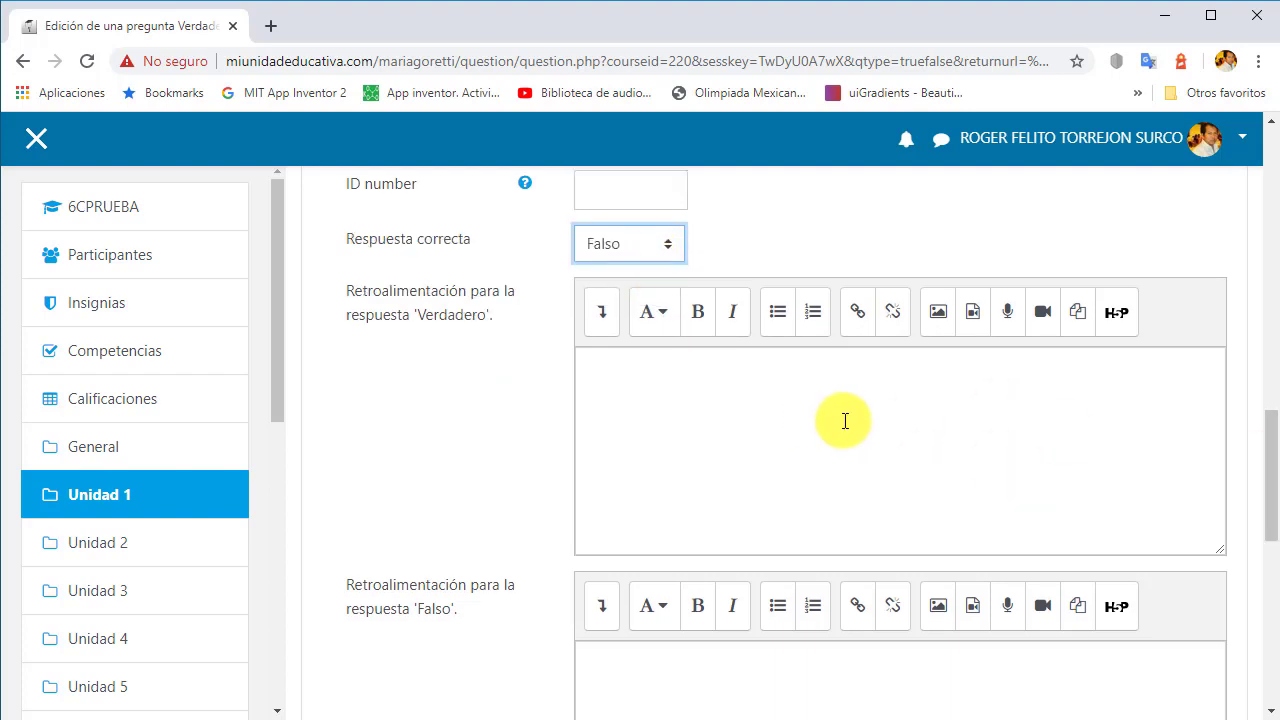
pyautogui.moveTo(1268, 430); pyautogui.dragTo(1271, 550)
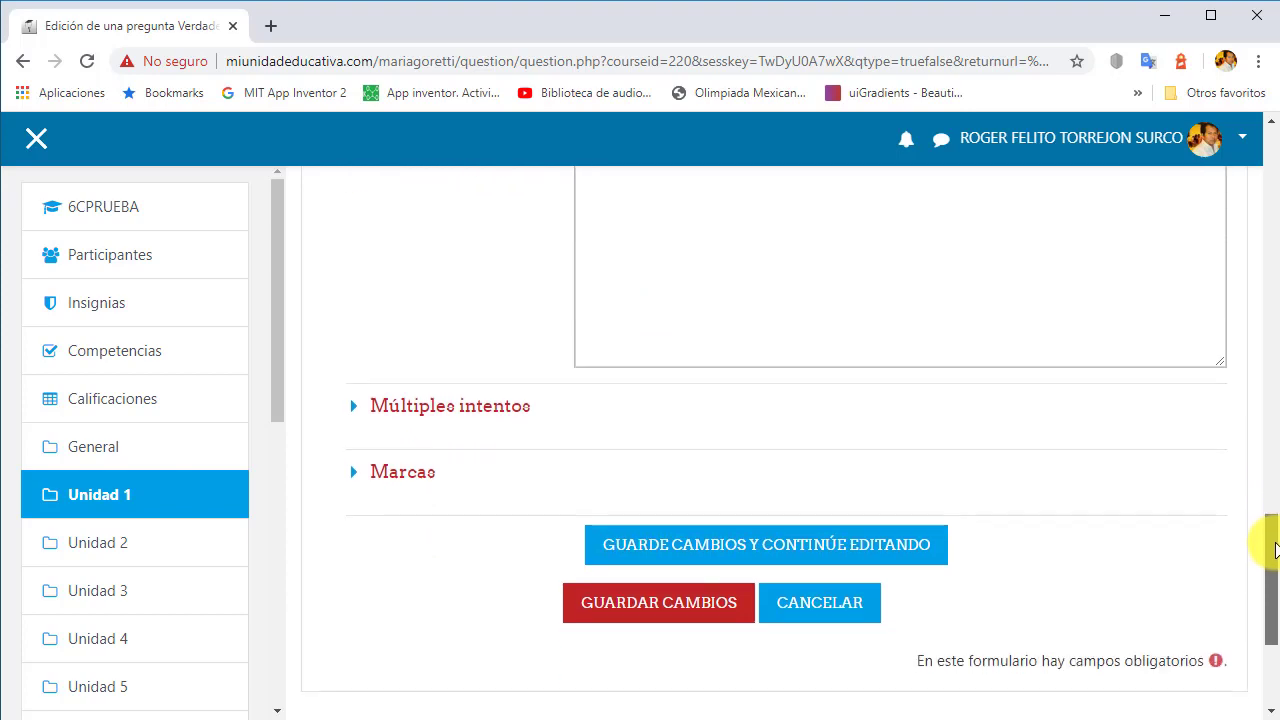
pyautogui.click(673, 617)
# Add a new question of type Emparejamiento at the end of Evaluación 1
pyautogui.moveTo(1271, 363); pyautogui.dragTo(1270, 480)
pyautogui.click(1165, 508)
pyautogui.click(1110, 530)
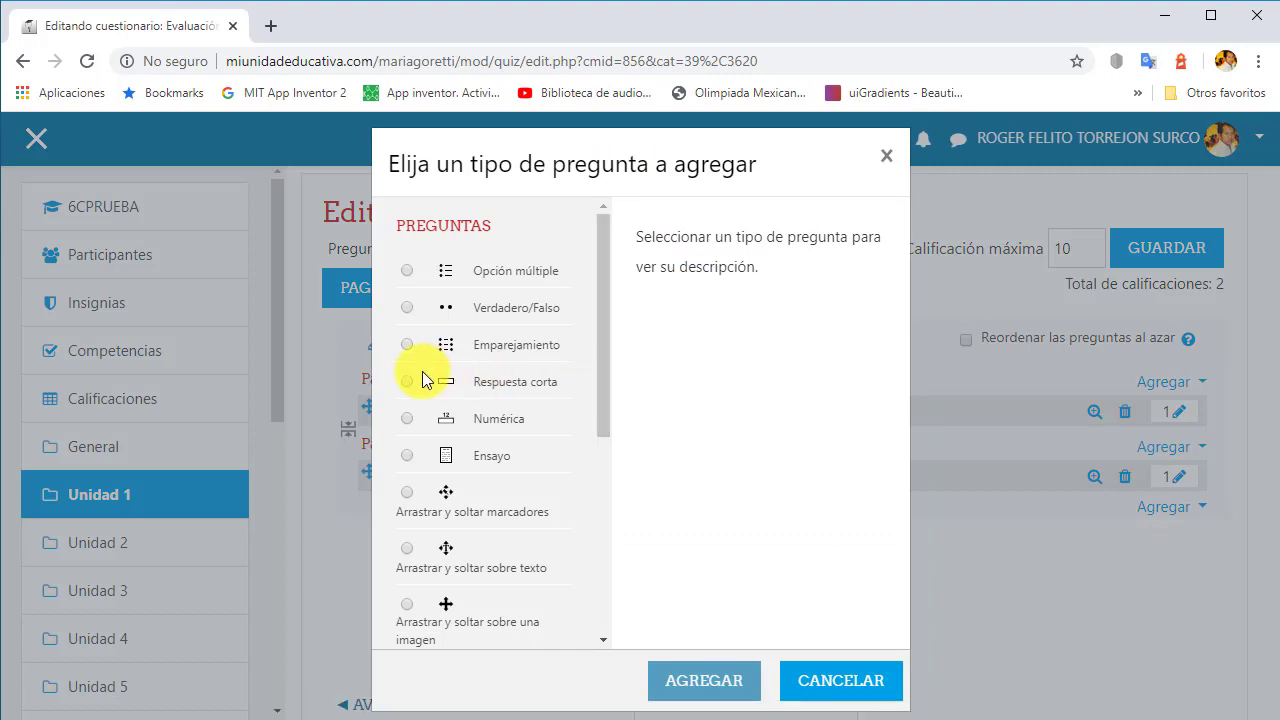
pyautogui.click(405, 345)
pyautogui.click(705, 683)
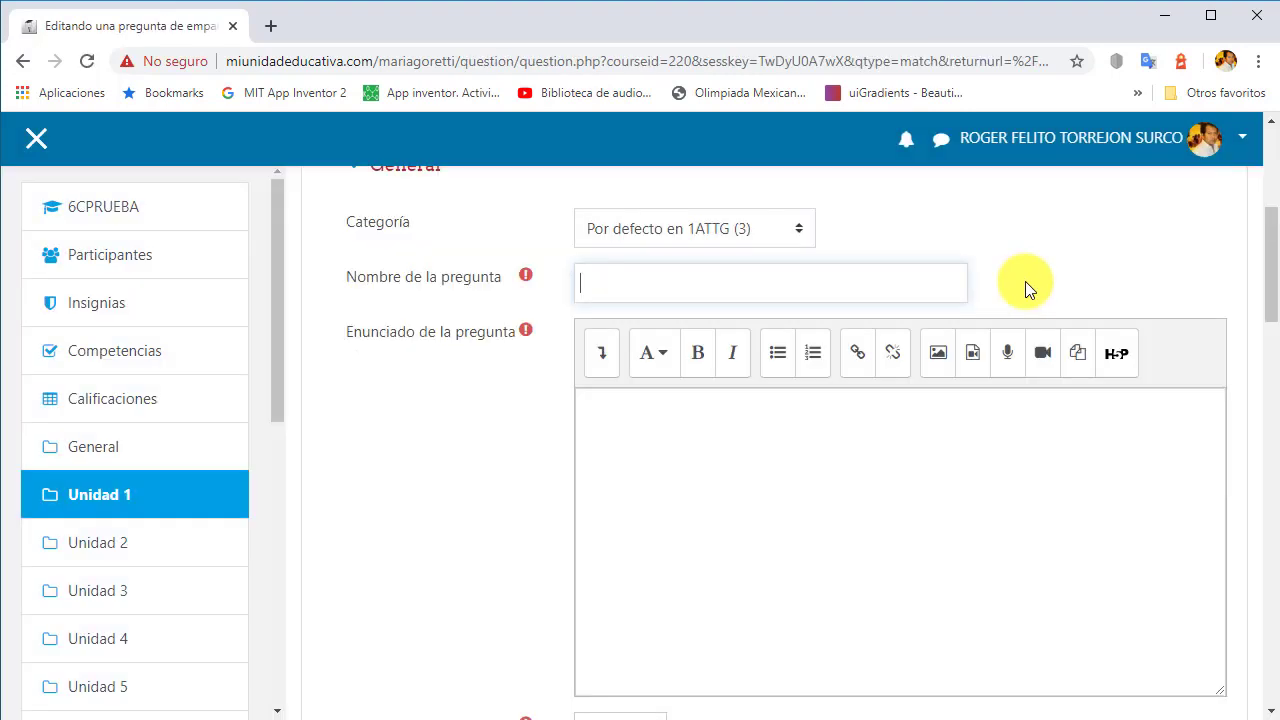
# Name the question "Emparejar" and enter the statement "Emparejar las siguietes sumas con su repuesta correcta"
pyautogui.write('Emparejar con su respuesta correcta')
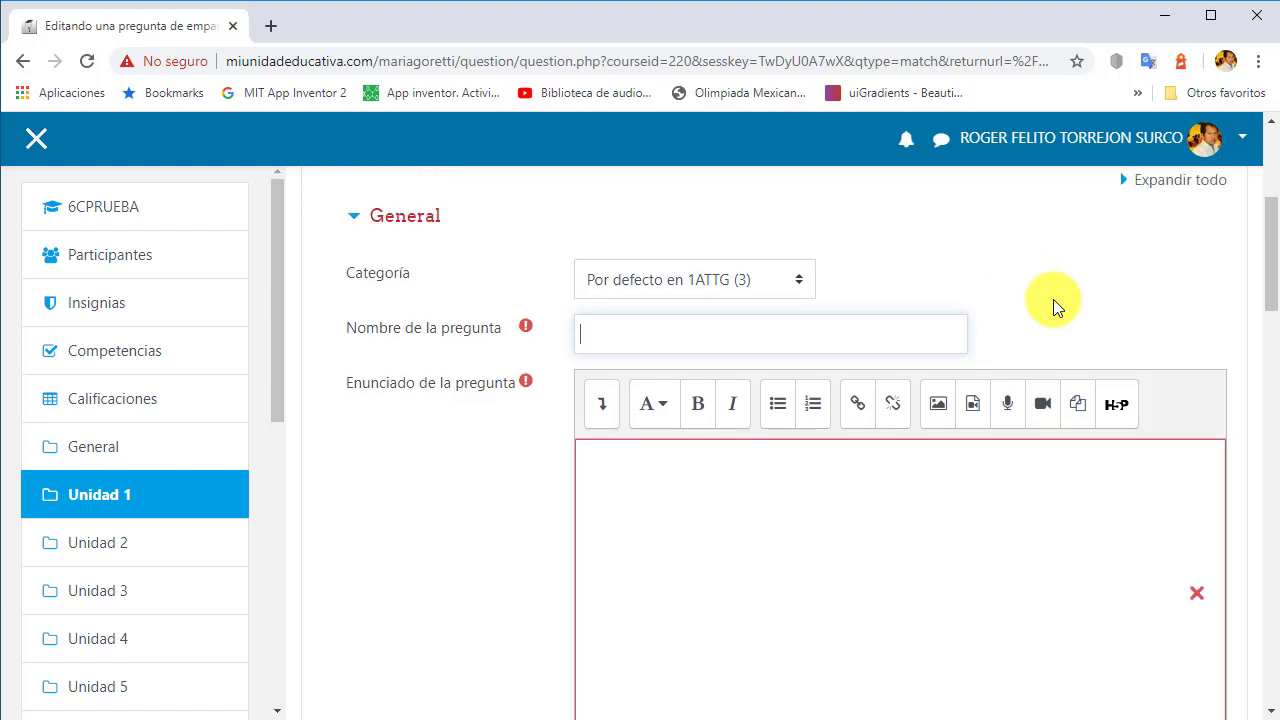
pyautogui.write('Emparejar')
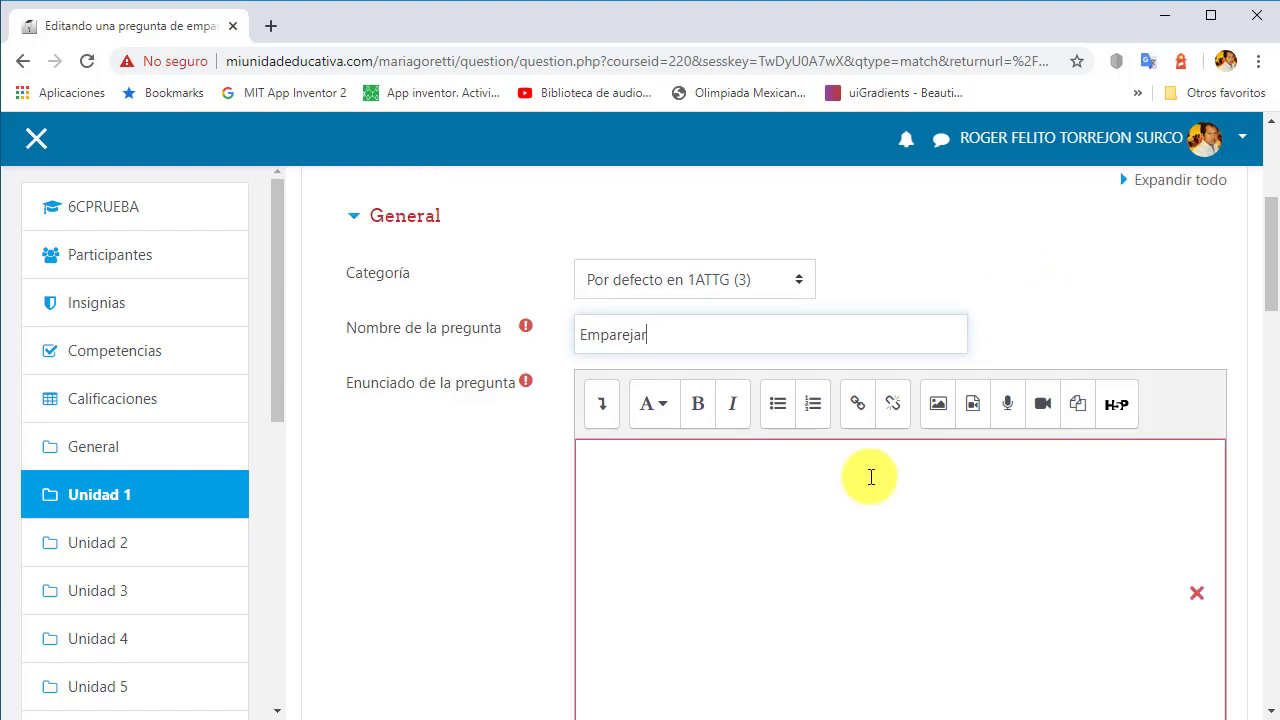
pyautogui.click(833, 515)
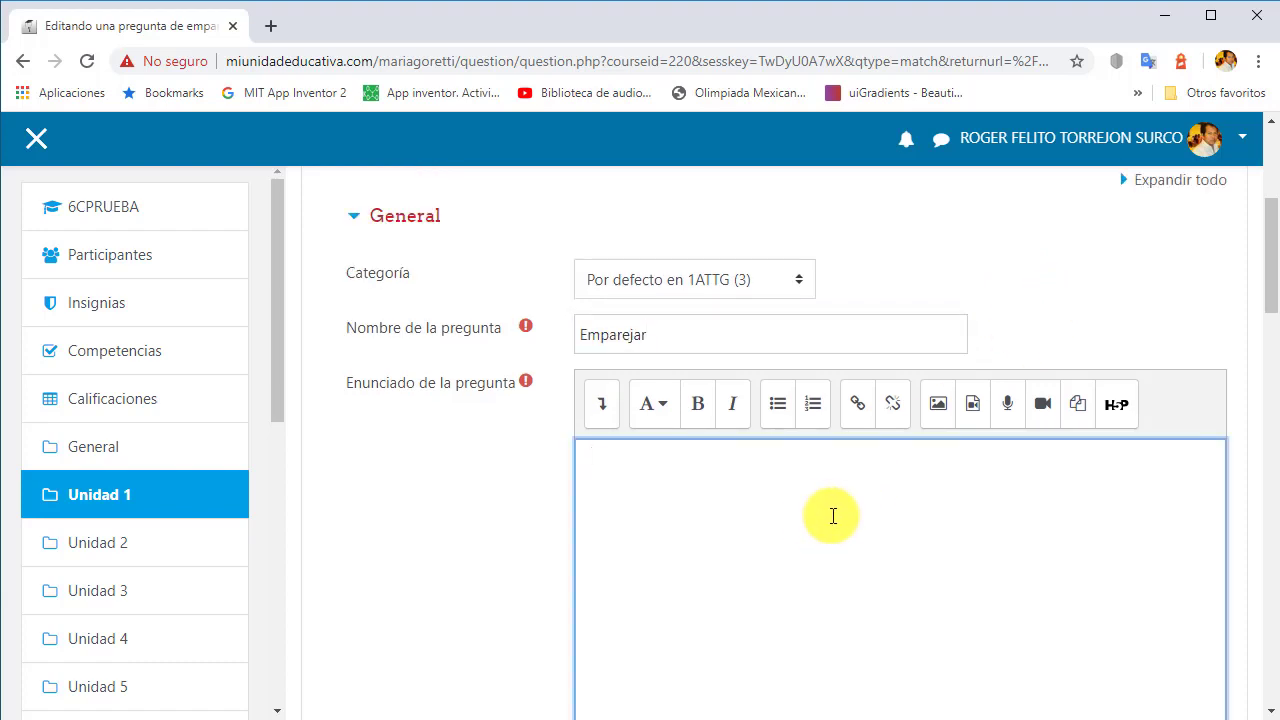
pyautogui.write('Emparejar las siguietes sumas con su repuesta correcta')
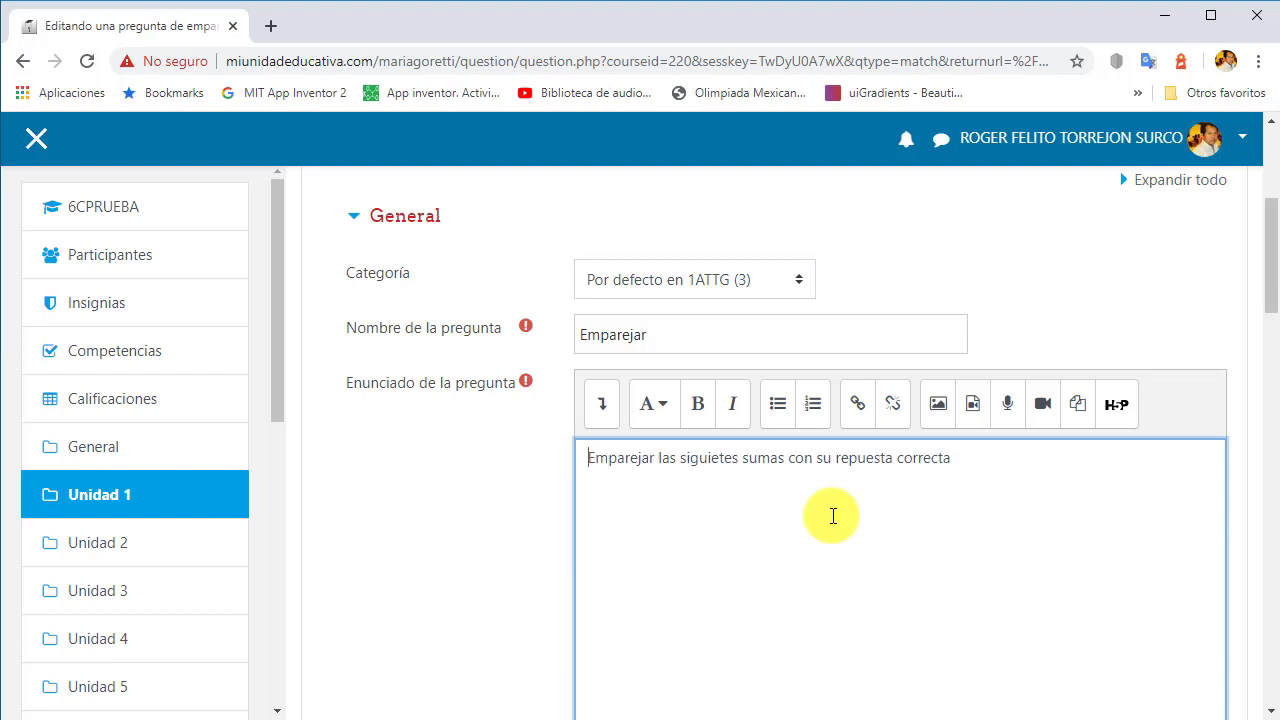
# Enter "2+5" as Pregunta 1 of the matching question, with 7 as its Respuesta
pyautogui.moveTo(1270, 276); pyautogui.dragTo(1266, 374)
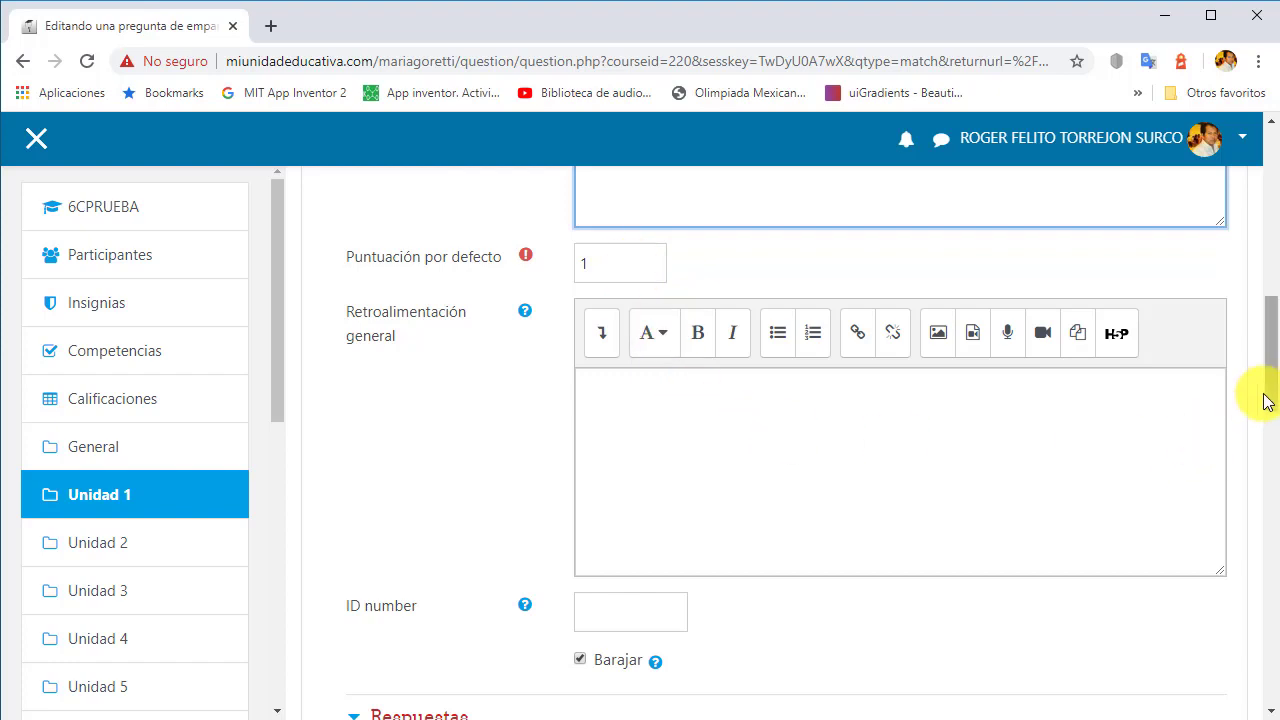
pyautogui.moveTo(1269, 397); pyautogui.dragTo(1272, 432)
pyautogui.scroll(-3, 607, 255)
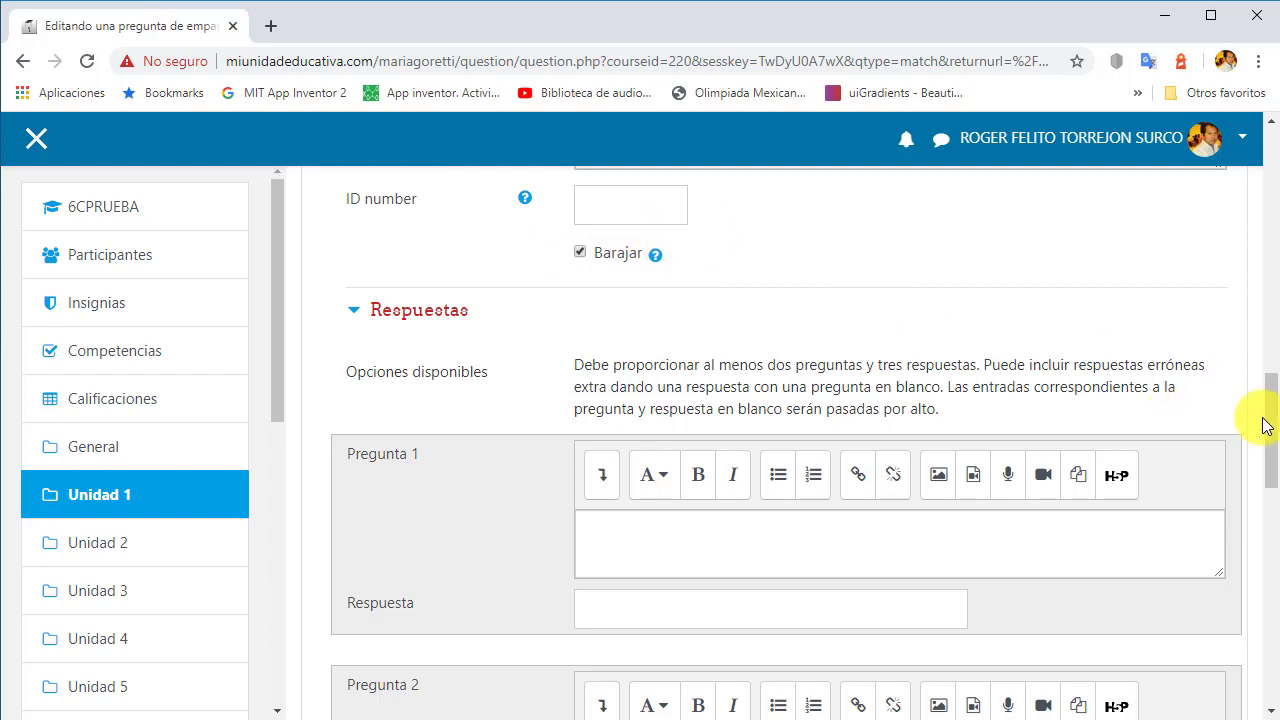
pyautogui.moveTo(1267, 420); pyautogui.dragTo(1272, 455)
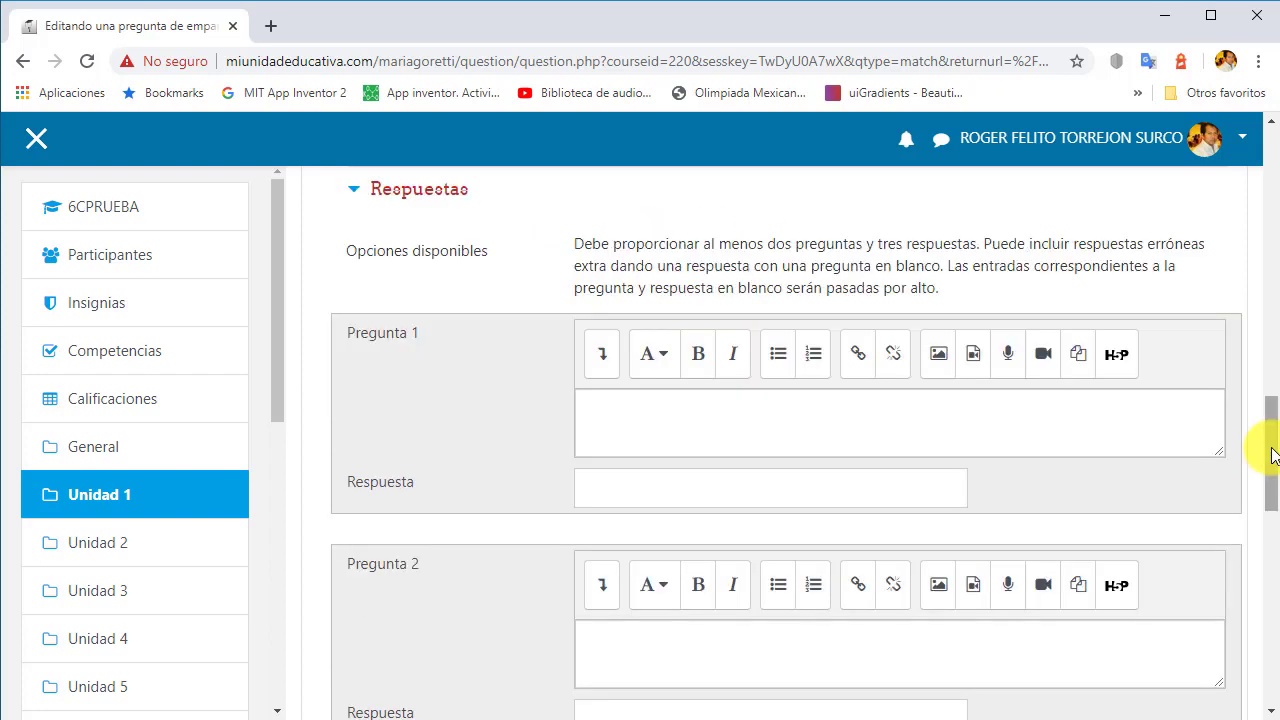
pyautogui.click(666, 434)
pyautogui.write('2+5')
pyautogui.click(685, 474)
pyautogui.write('7')
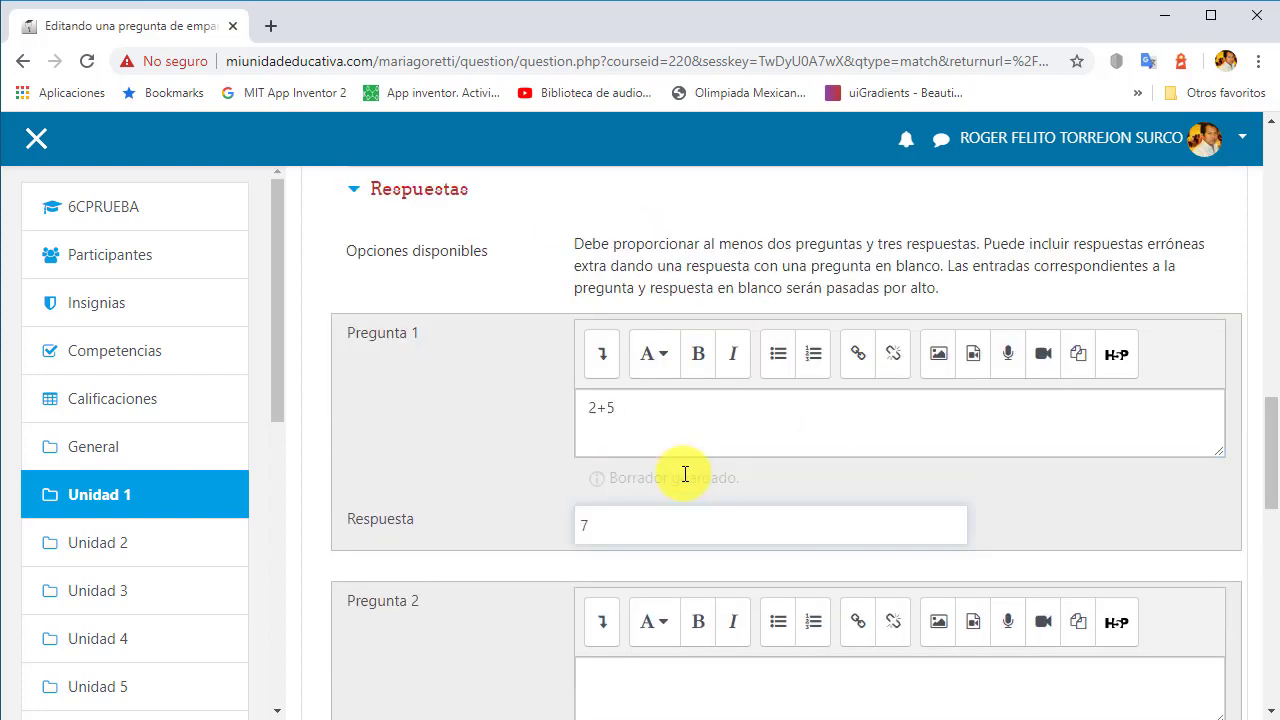
# Enter "5+5" as Pregunta 2 of the matching question, with 10 as its Respuesta
pyautogui.moveTo(1271, 423); pyautogui.dragTo(1272, 519)
pyautogui.click(743, 377)
pyautogui.write('5+5')
pyautogui.scroll(-1, 725, 394)
pyautogui.click(725, 394)
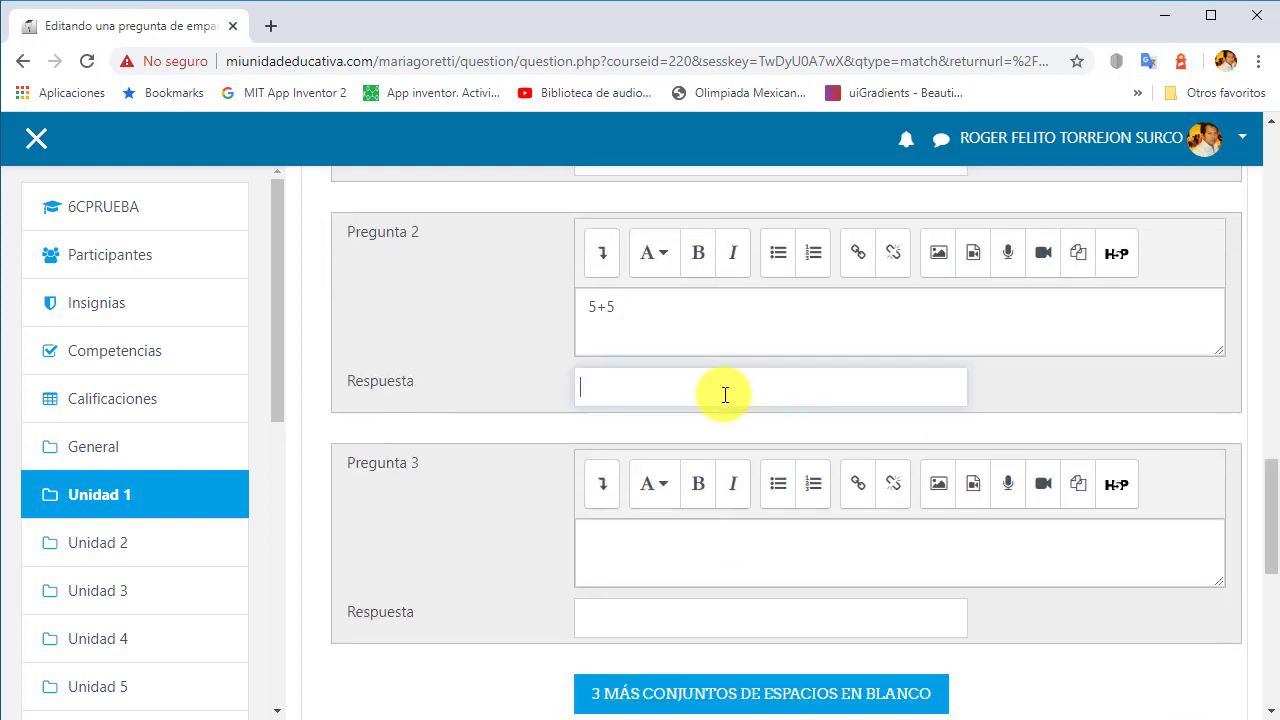
pyautogui.write('10')
# Enter "4+1" as Pregunta 3 with 5 as its Respuesta, and save the Emparejamiento question
pyautogui.click(700, 557)
pyautogui.write('4+1')
pyautogui.click(737, 623)
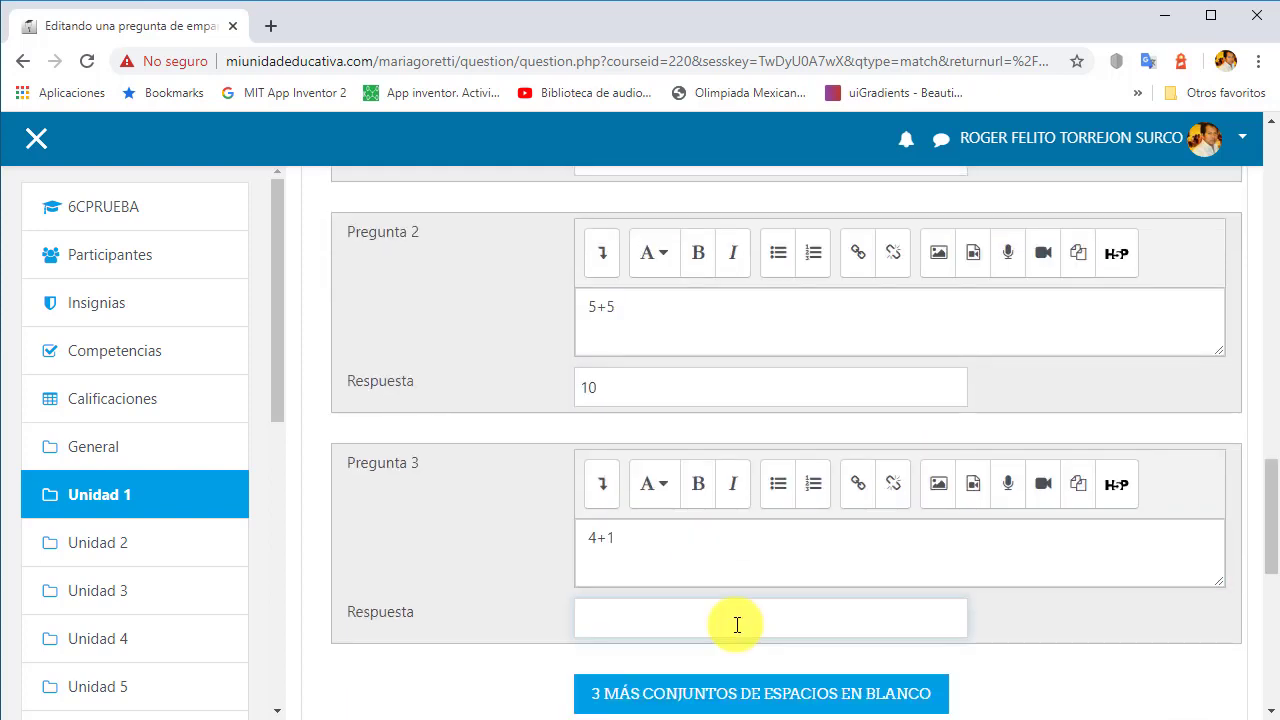
pyautogui.write('5')
pyautogui.scroll(-4, 917, 462)
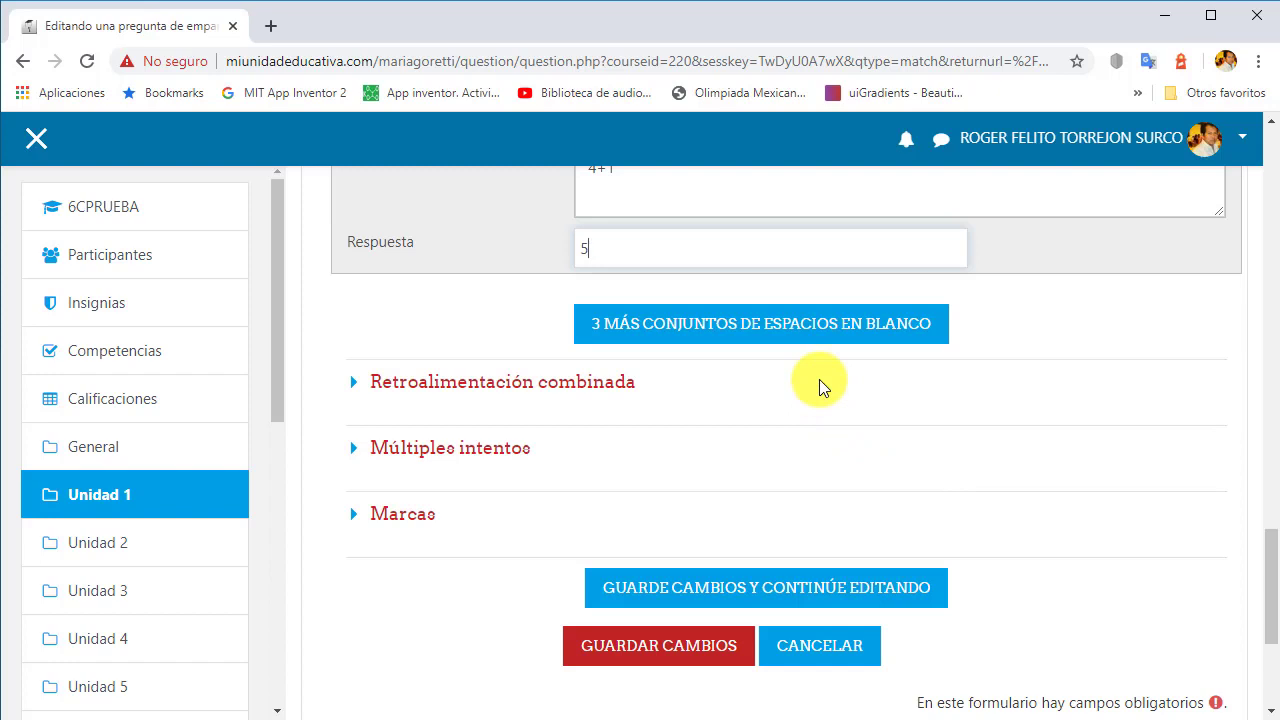
pyautogui.click(674, 646)
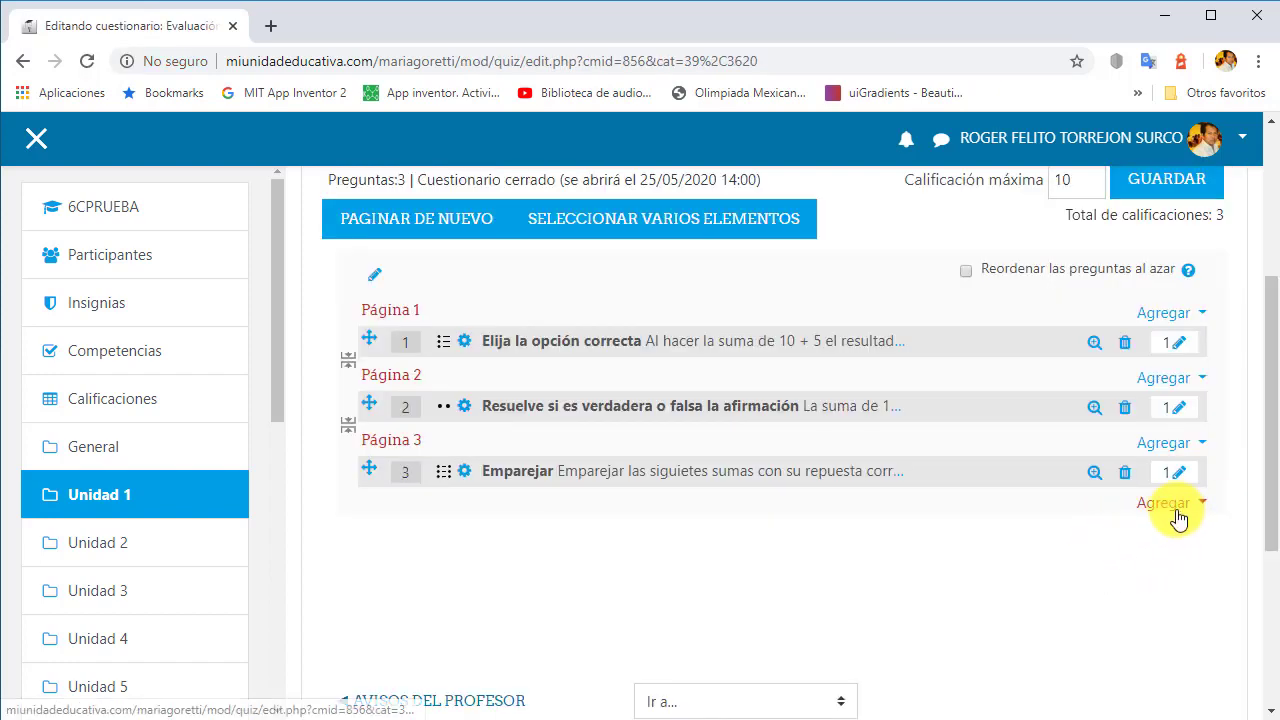
# Add a new question of type Respuesta corta at the end of Evaluación 1
pyautogui.click(1170, 508)
pyautogui.click(1140, 526)
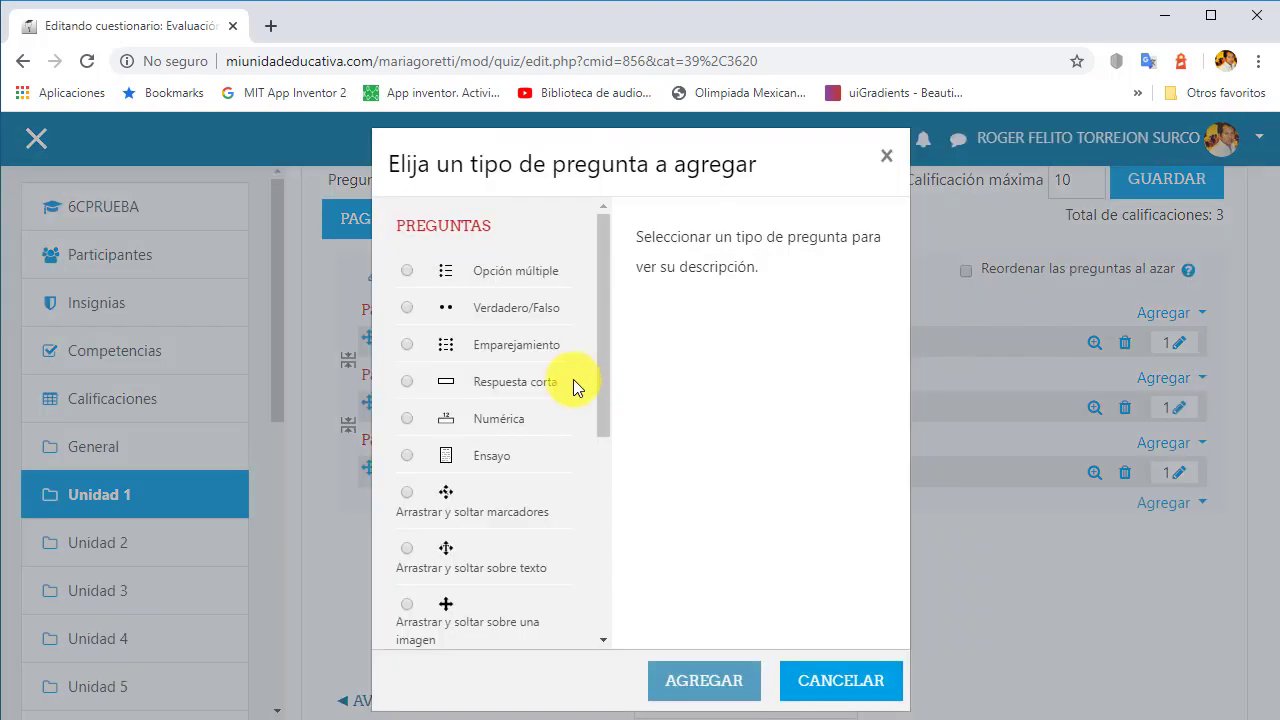
pyautogui.click(407, 381)
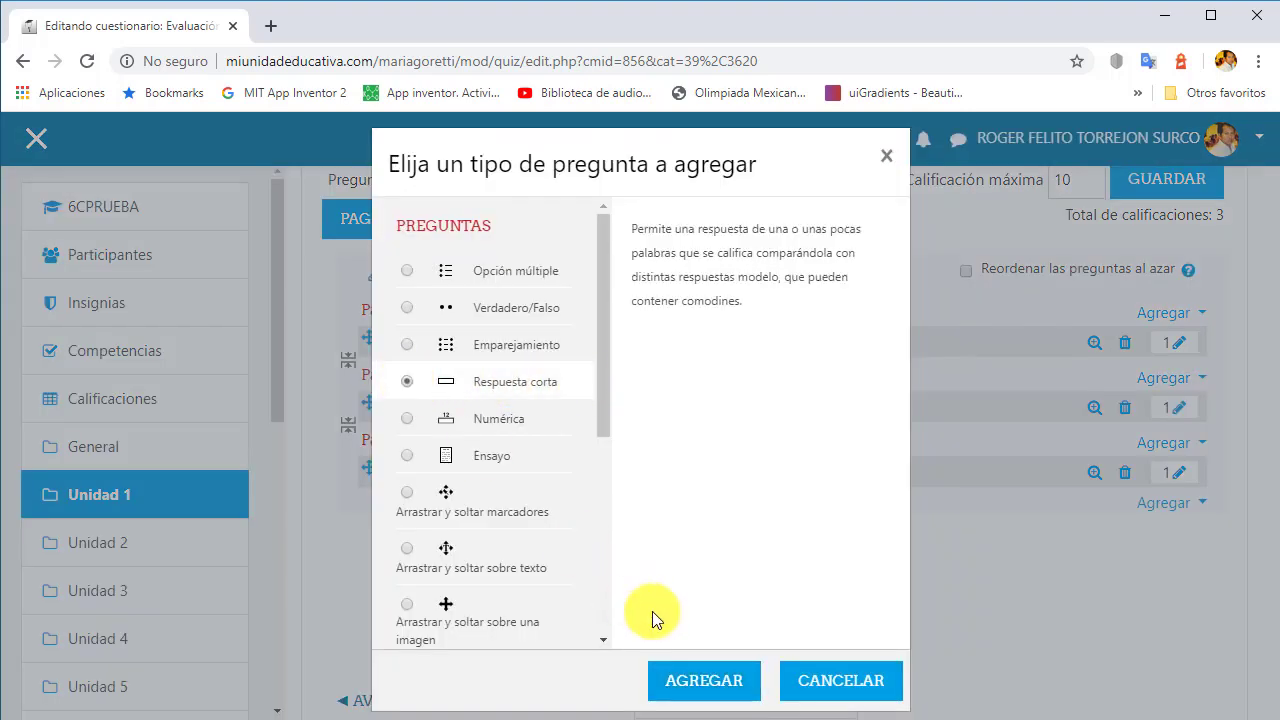
pyautogui.click(702, 679)
# Name the question "Escribe la respuesta" and enter the statement "¿Cuánto es la suma de 10 + 5?"
pyautogui.write('Escribe la respuesta')
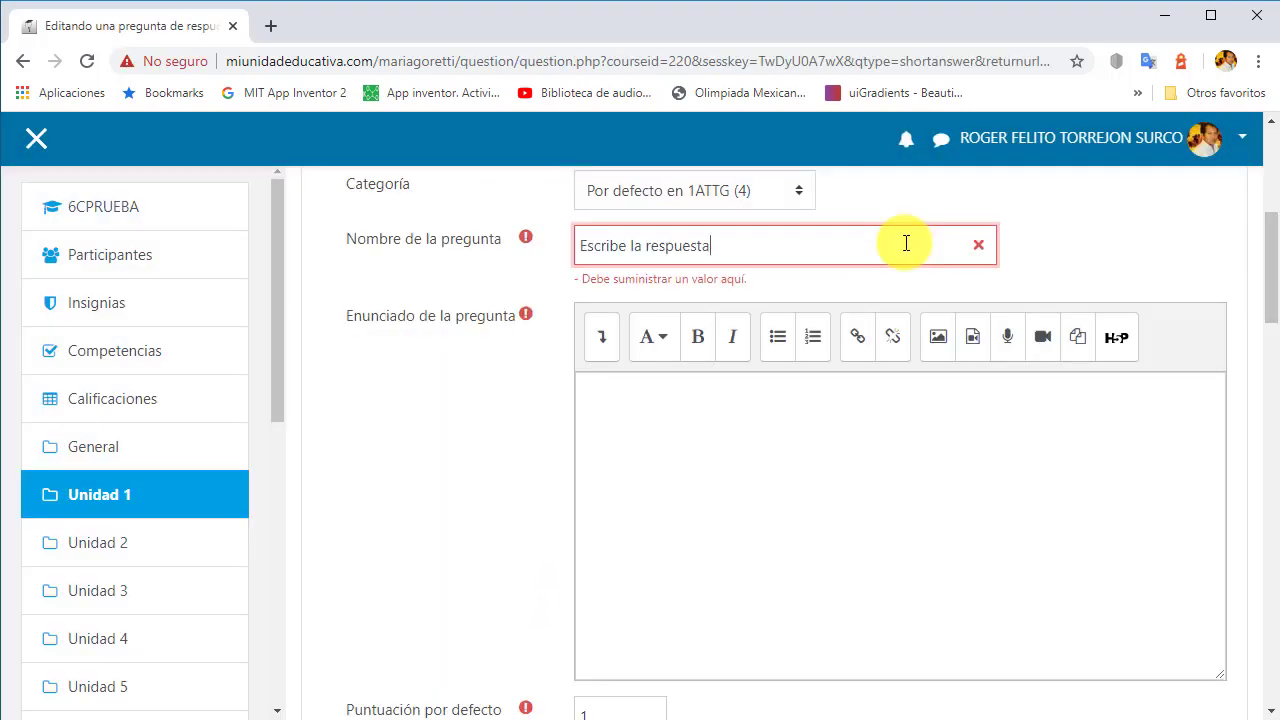
pyautogui.click(879, 402)
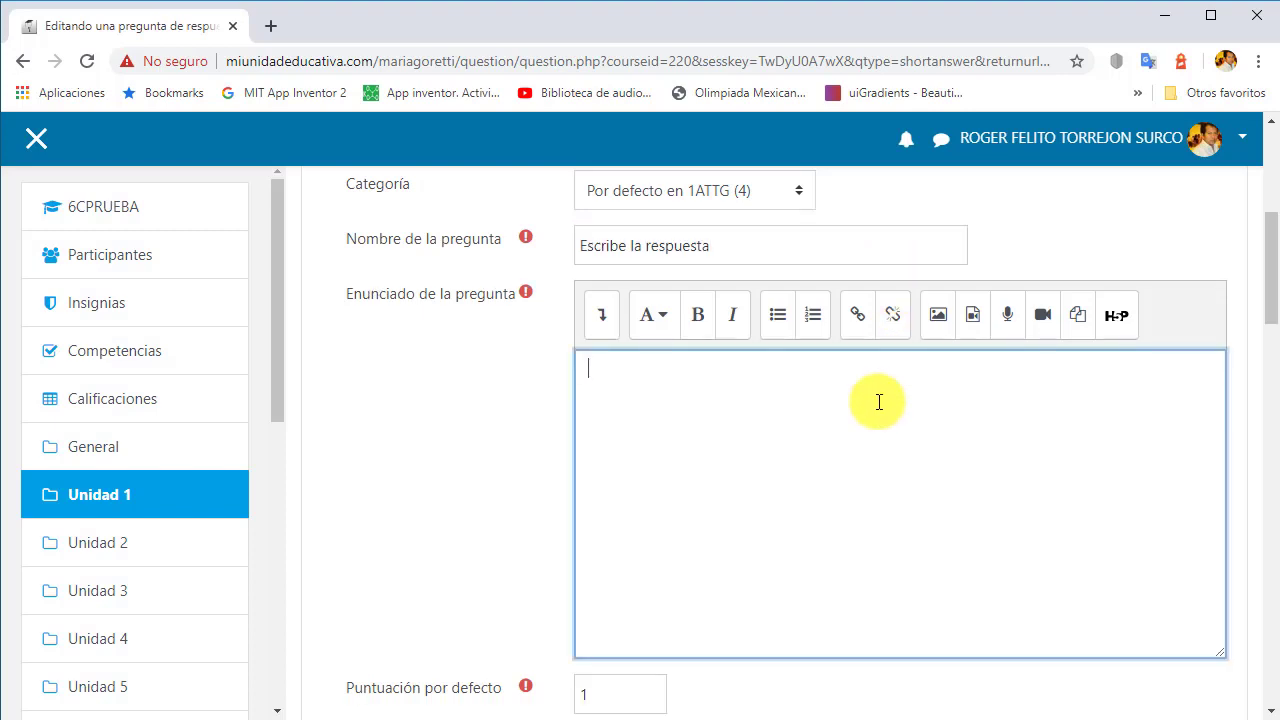
pyautogui.write('¿Cuánto es la suma de 10 + 5?')
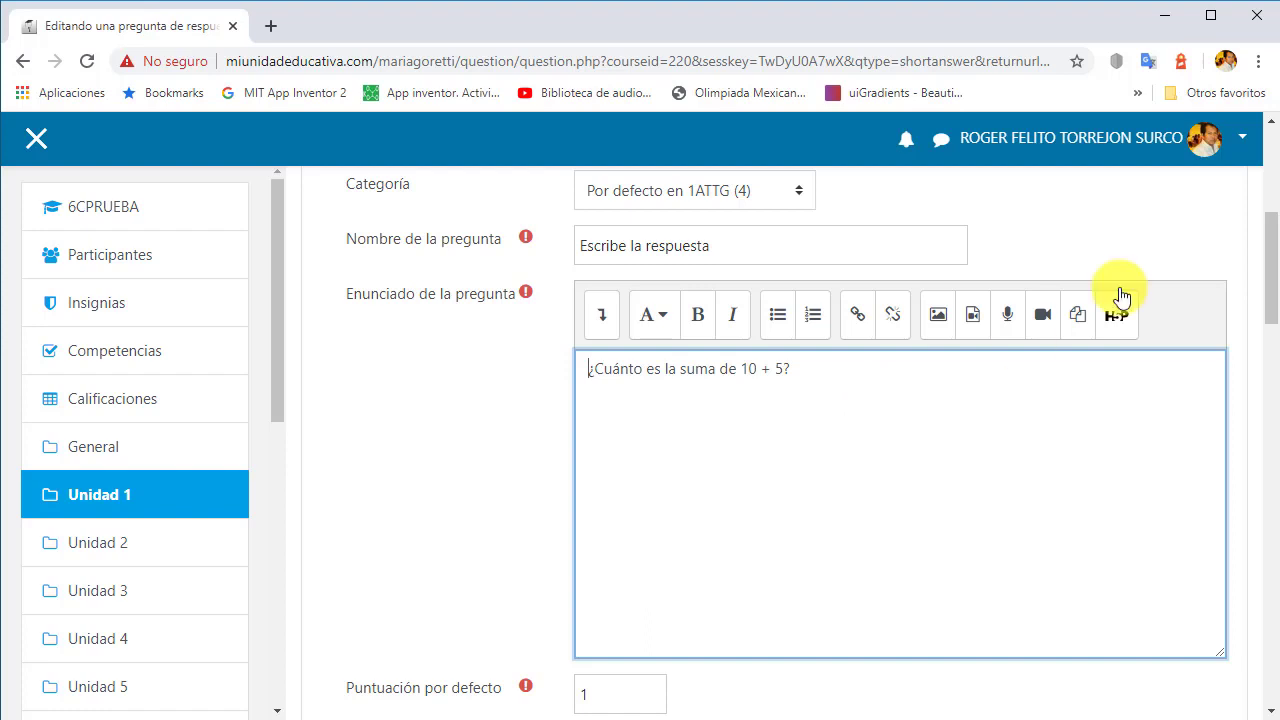
# Set Respuesta 1 to 15 with a Calificación of 100% and save the Respuesta corta question
pyautogui.moveTo(1272, 272); pyautogui.dragTo(1272, 432)
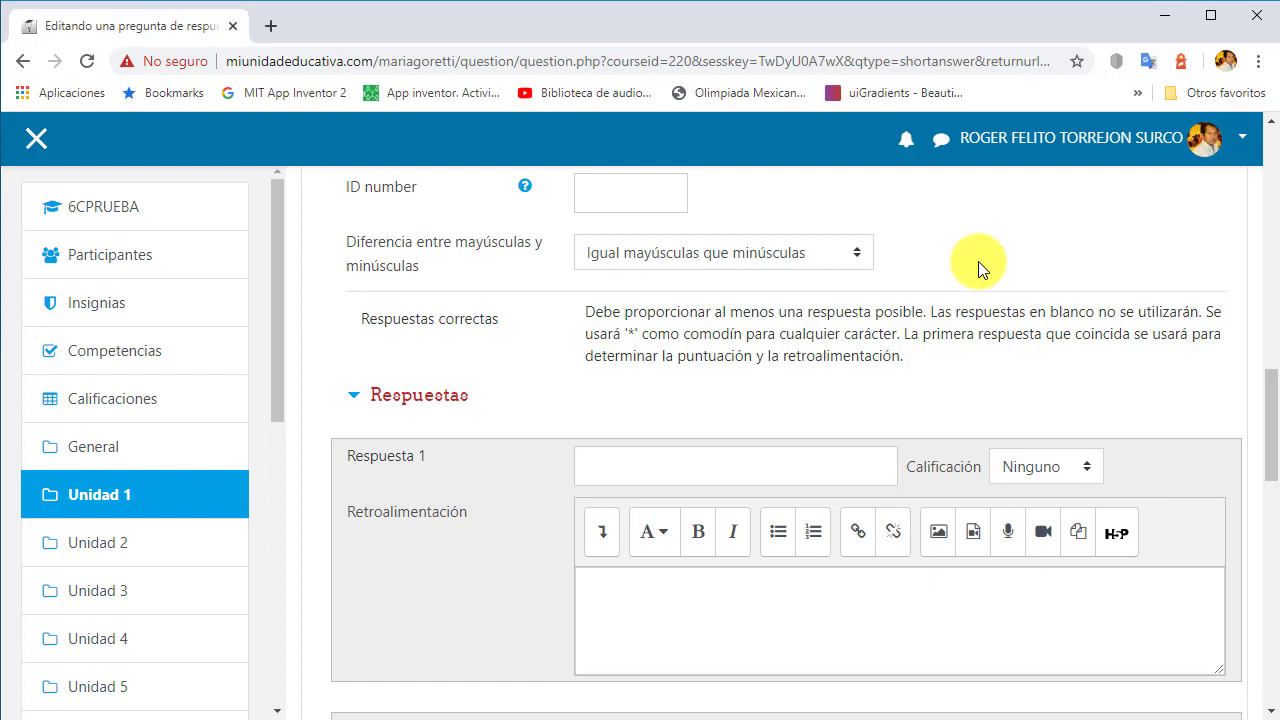
pyautogui.click(865, 254)
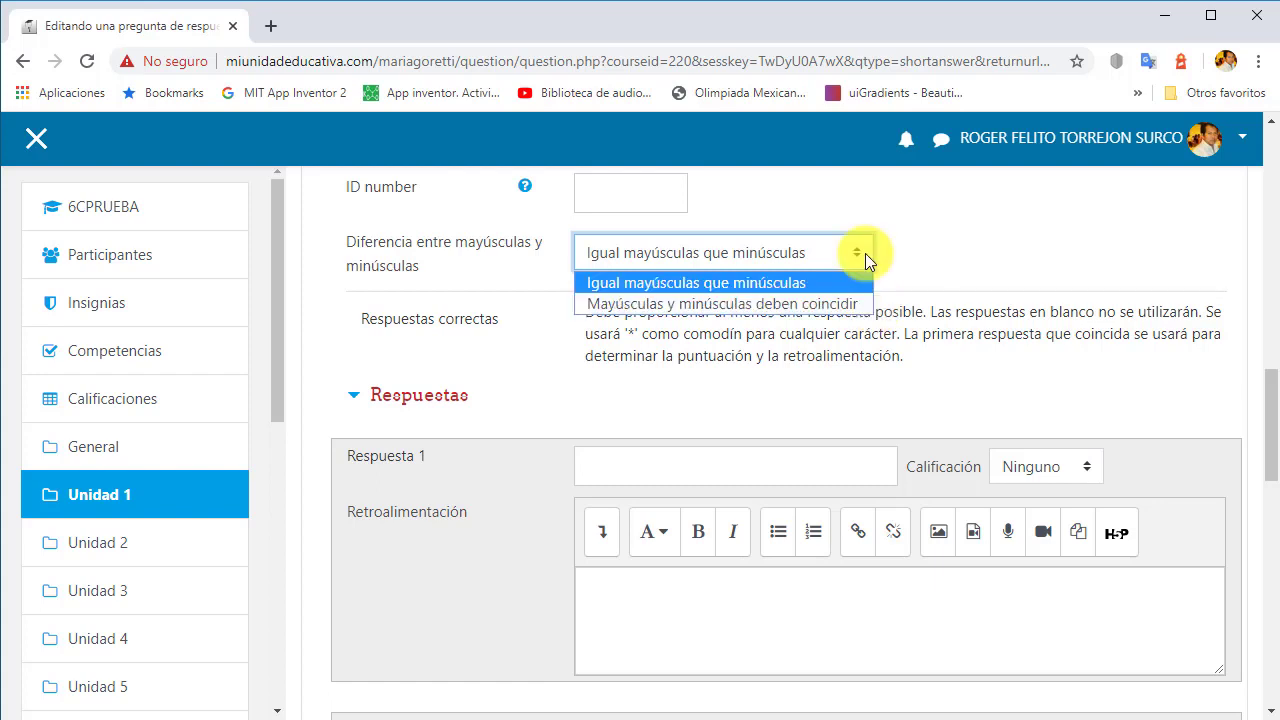
pyautogui.click(932, 253)
pyautogui.scroll(-2, 1268, 470)
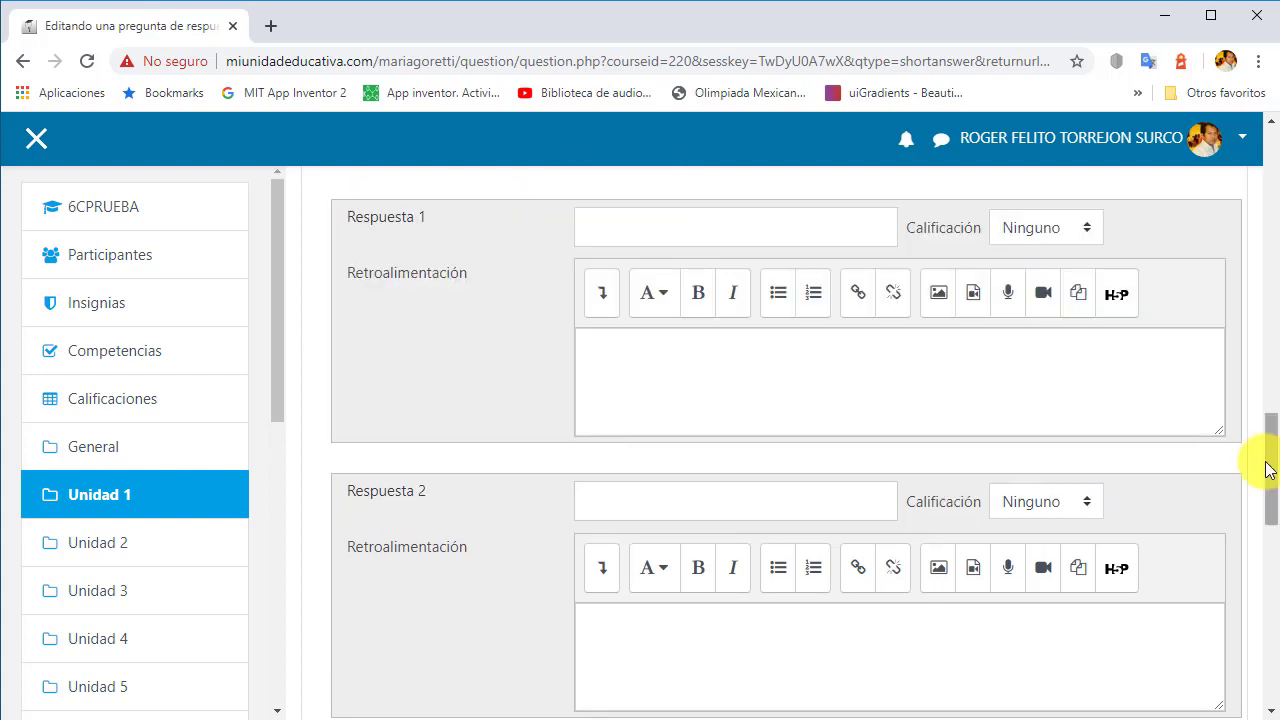
pyautogui.click(691, 228)
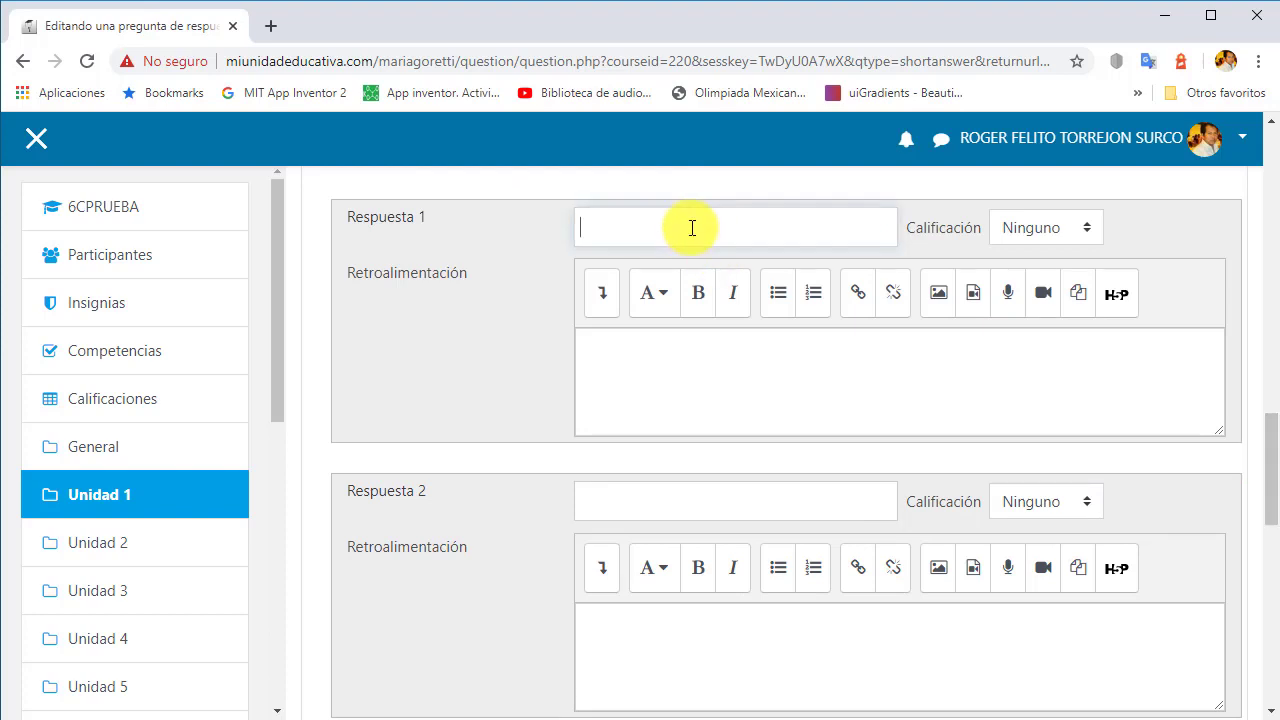
pyautogui.write('15')
pyautogui.click(1094, 227)
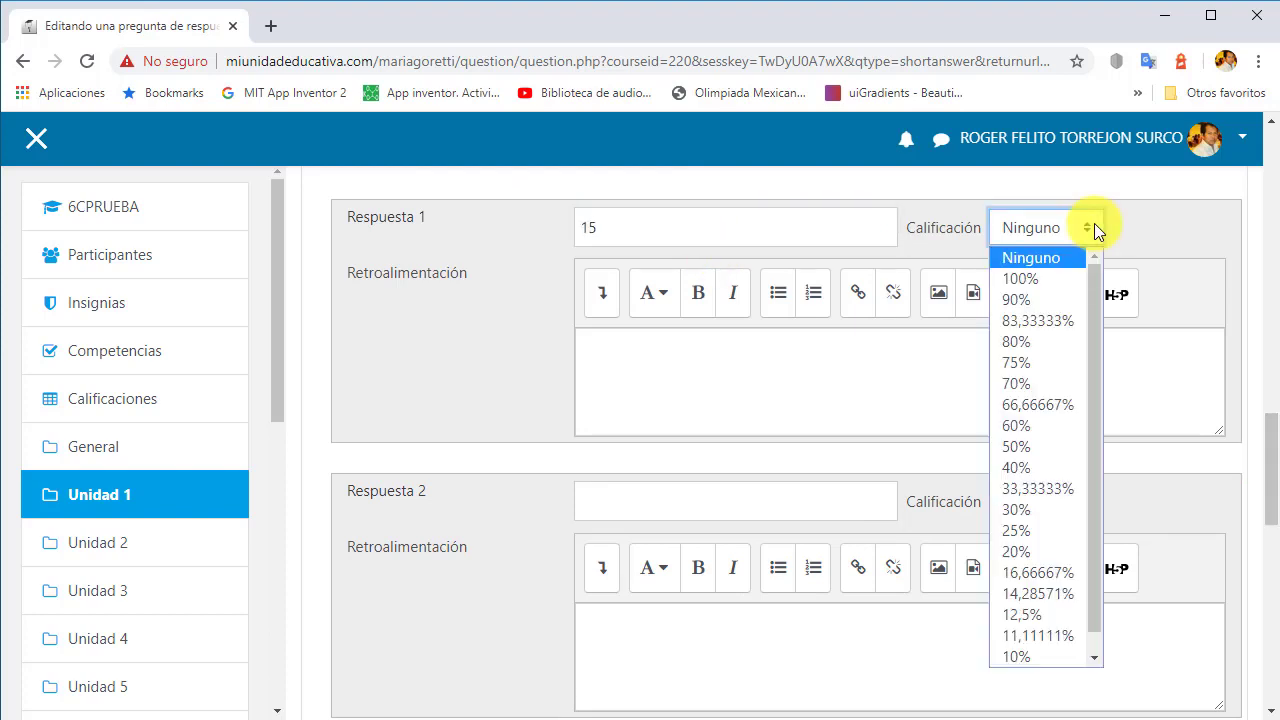
pyautogui.click(1057, 278)
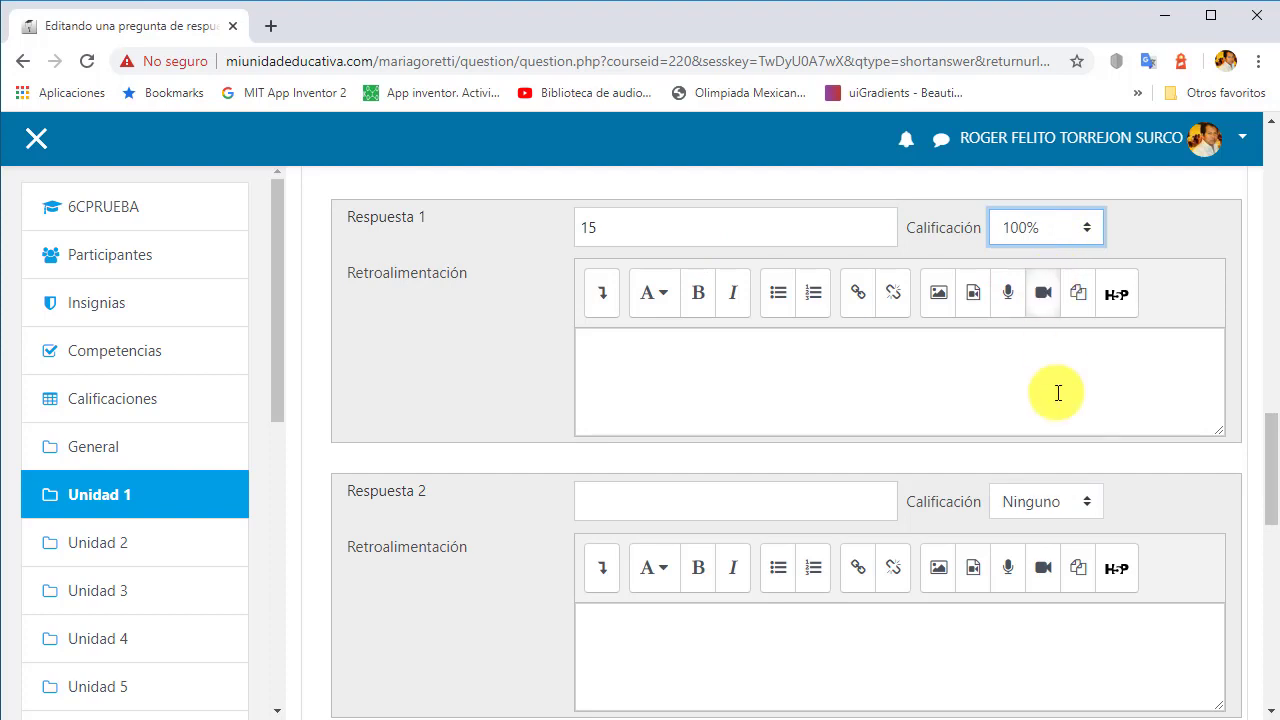
pyautogui.scroll(-6, 807, 572)
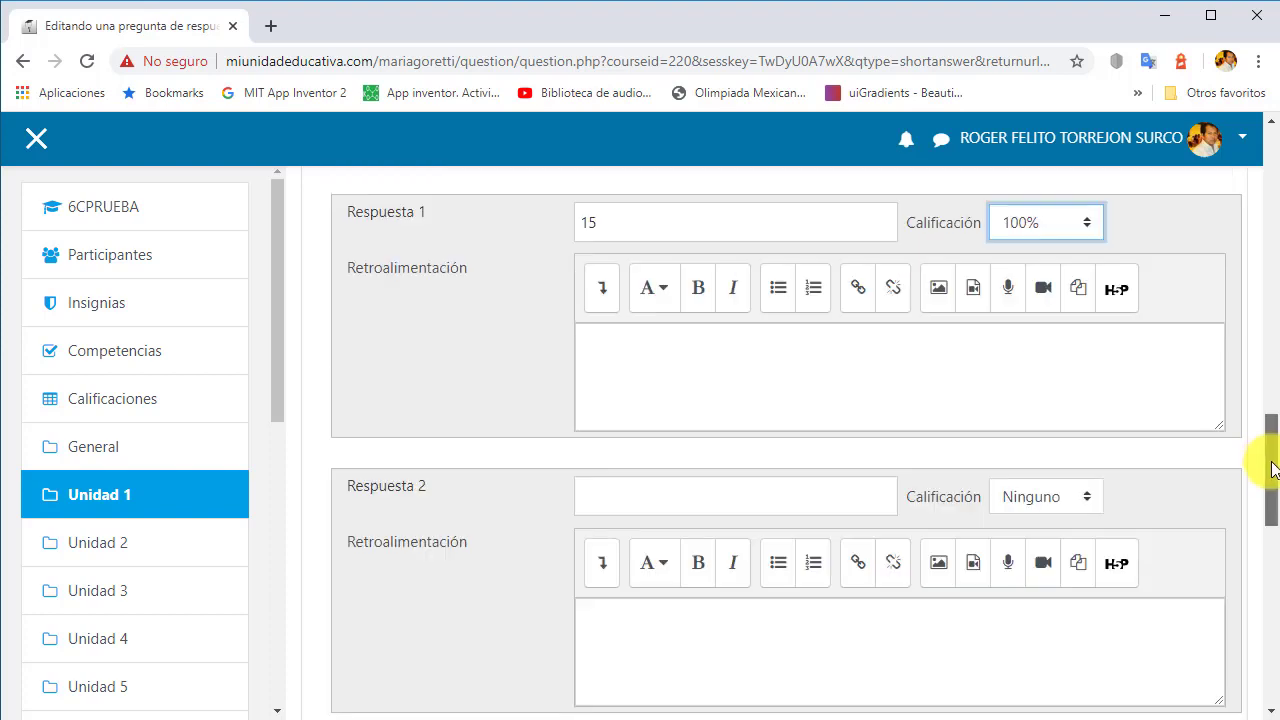
pyautogui.moveTo(1271, 467); pyautogui.dragTo(1266, 557)
pyautogui.click(660, 674)
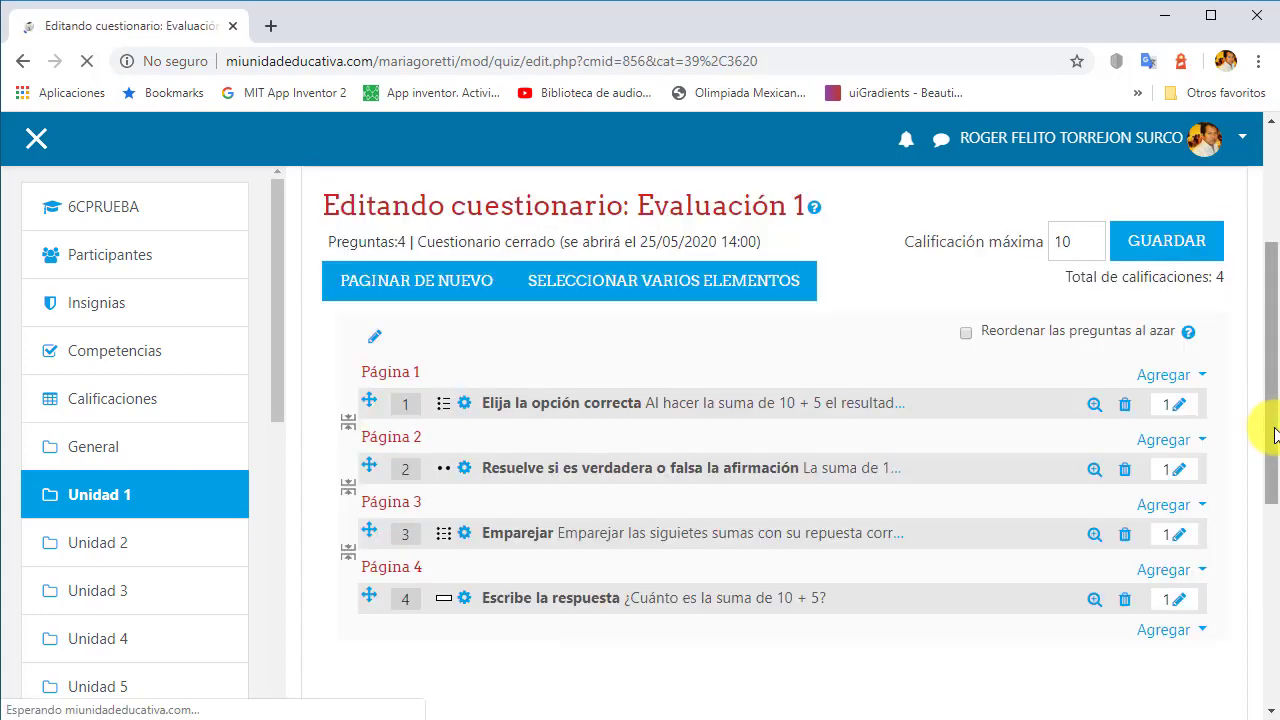
# Add a new question of type Numérica at the end of Evaluación 1
pyautogui.click(1176, 632)
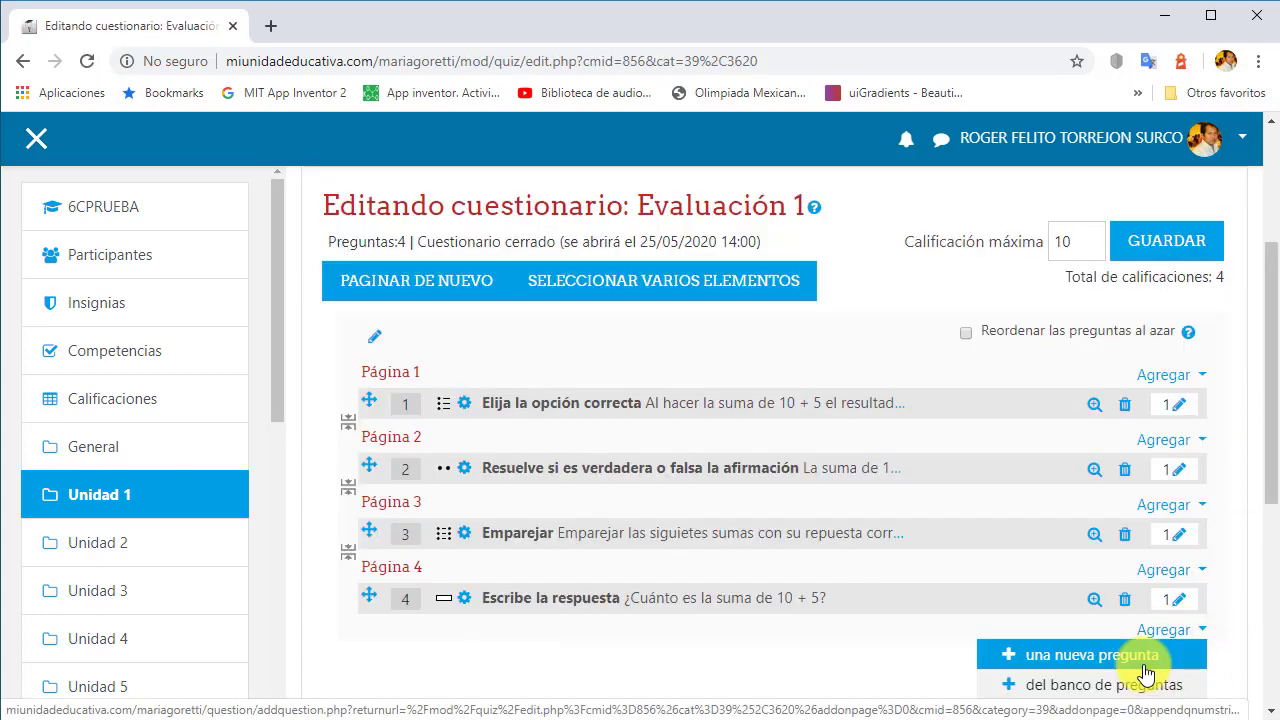
pyautogui.click(1144, 666)
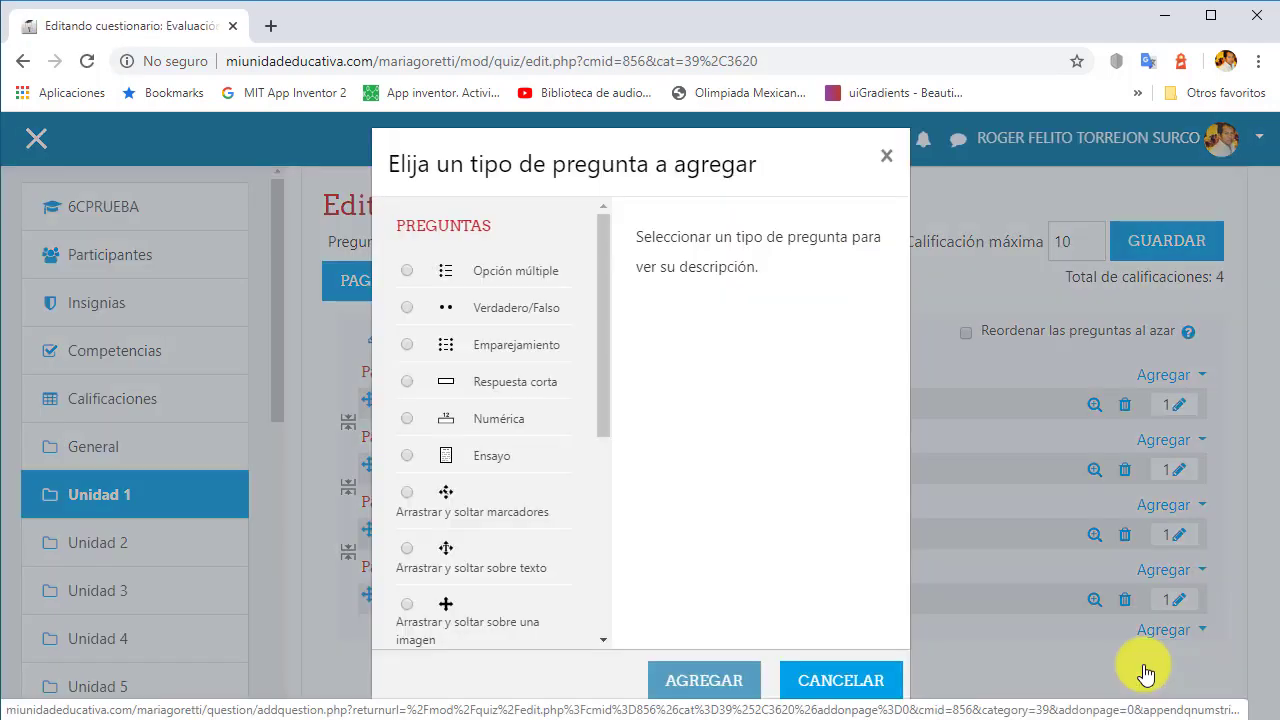
pyautogui.doubleClick(405, 418)
# Name the question "Escribe la suma" and enter the statement "¿Cuánto es la suma de 10 + 5 ?"
pyautogui.write('Escribe la suma')
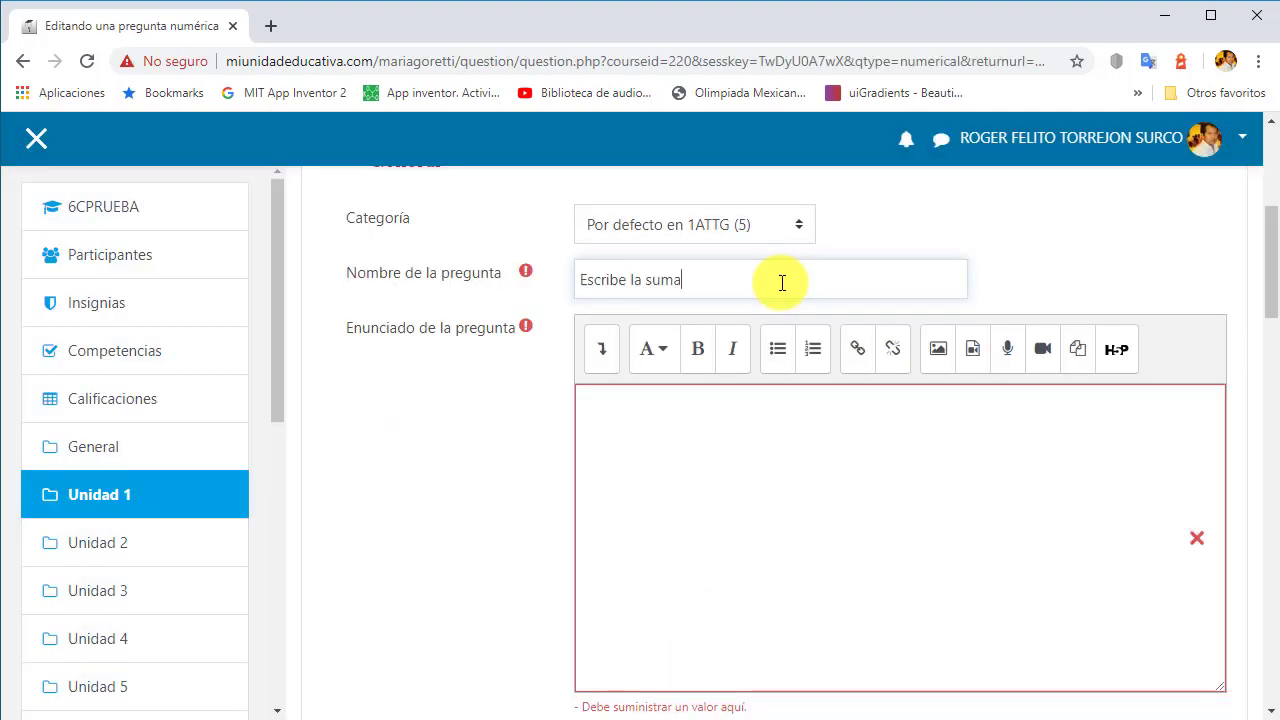
pyautogui.click(678, 445)
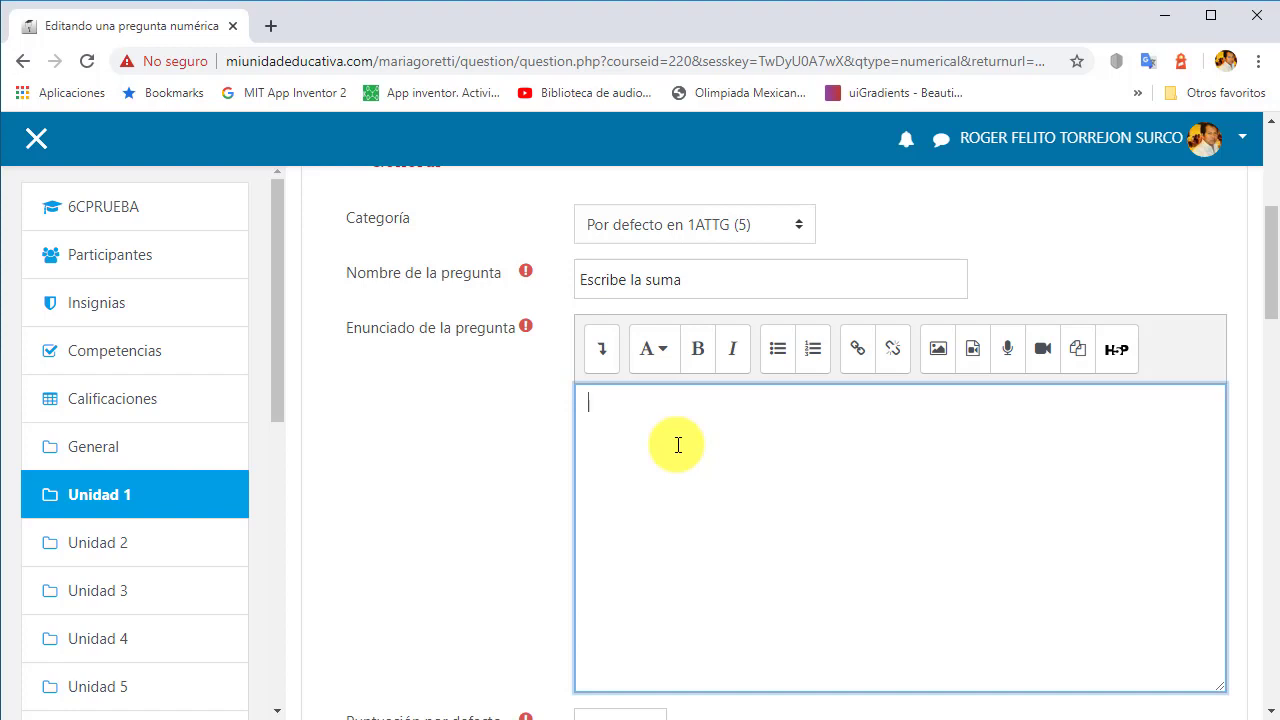
pyautogui.write('¿Cuánto es la suma de 10 + 5 ?')
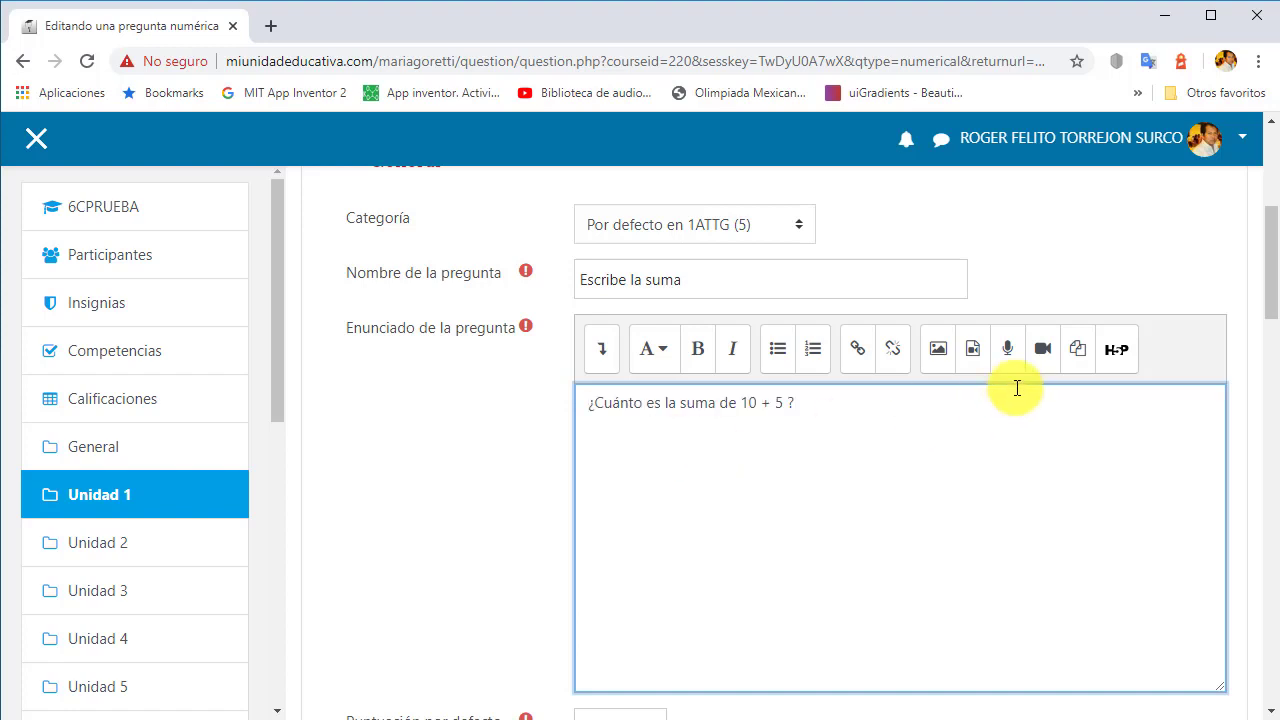
# Set Respuesta 1 of the Numérica question to 15 with a Calificación of 100%
pyautogui.moveTo(1271, 277); pyautogui.dragTo(1273, 456)
pyautogui.click(660, 266)
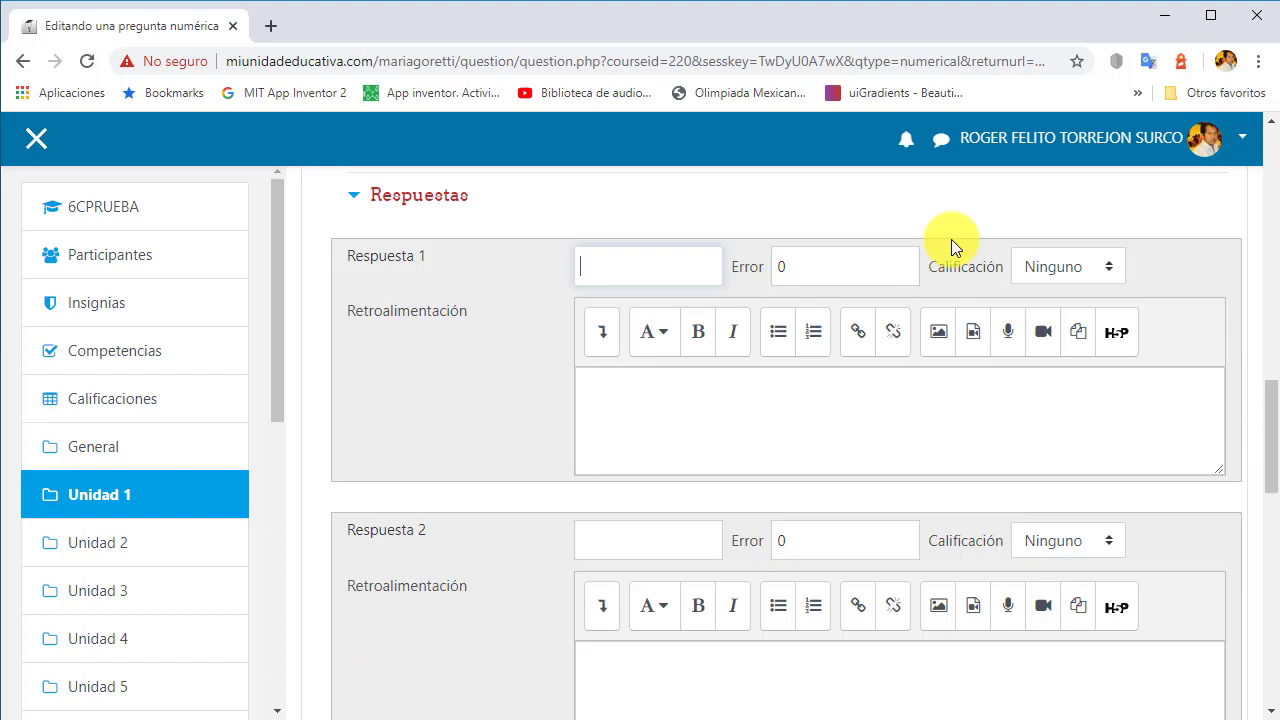
pyautogui.write('15')
pyautogui.click(806, 264)
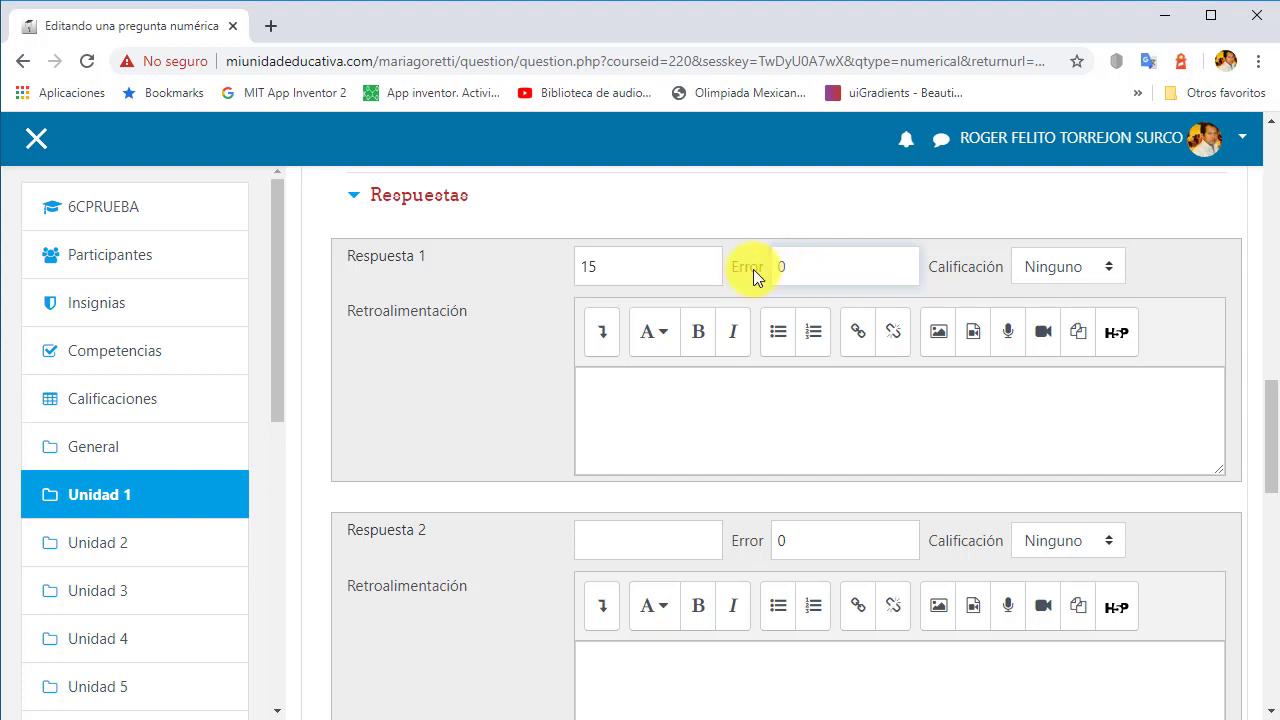
pyautogui.click(1080, 268)
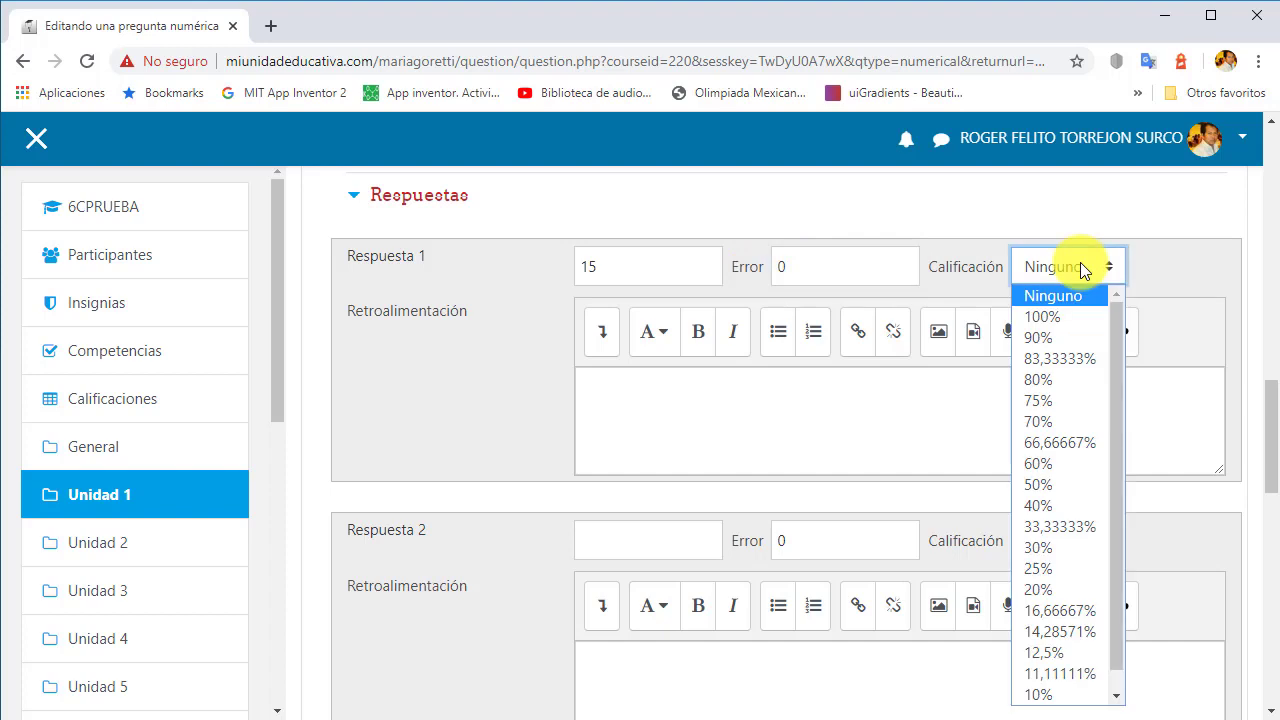
pyautogui.click(1069, 313)
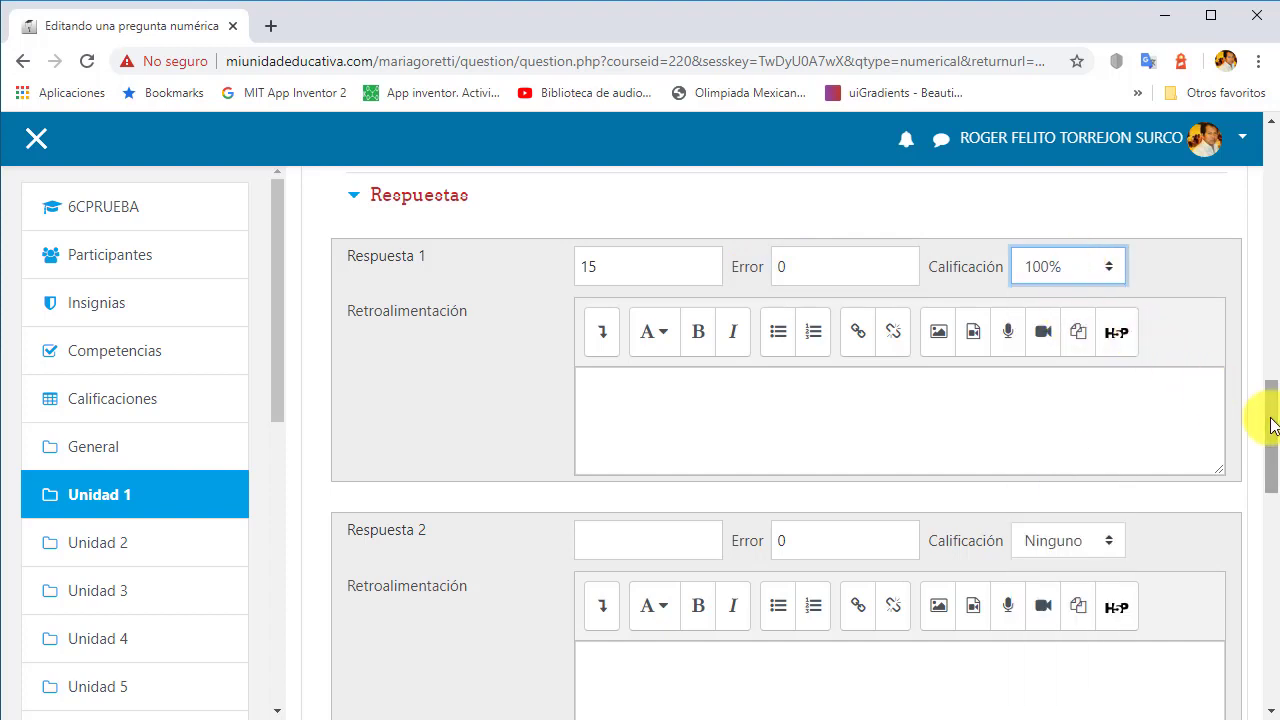
# Try Tratamiento de las unidades set to "Se debe indicar la unidad, y se tendrá en cuenta en la calificación" and expand the Unidades section
pyautogui.moveTo(1271, 414); pyautogui.dragTo(1271, 440)
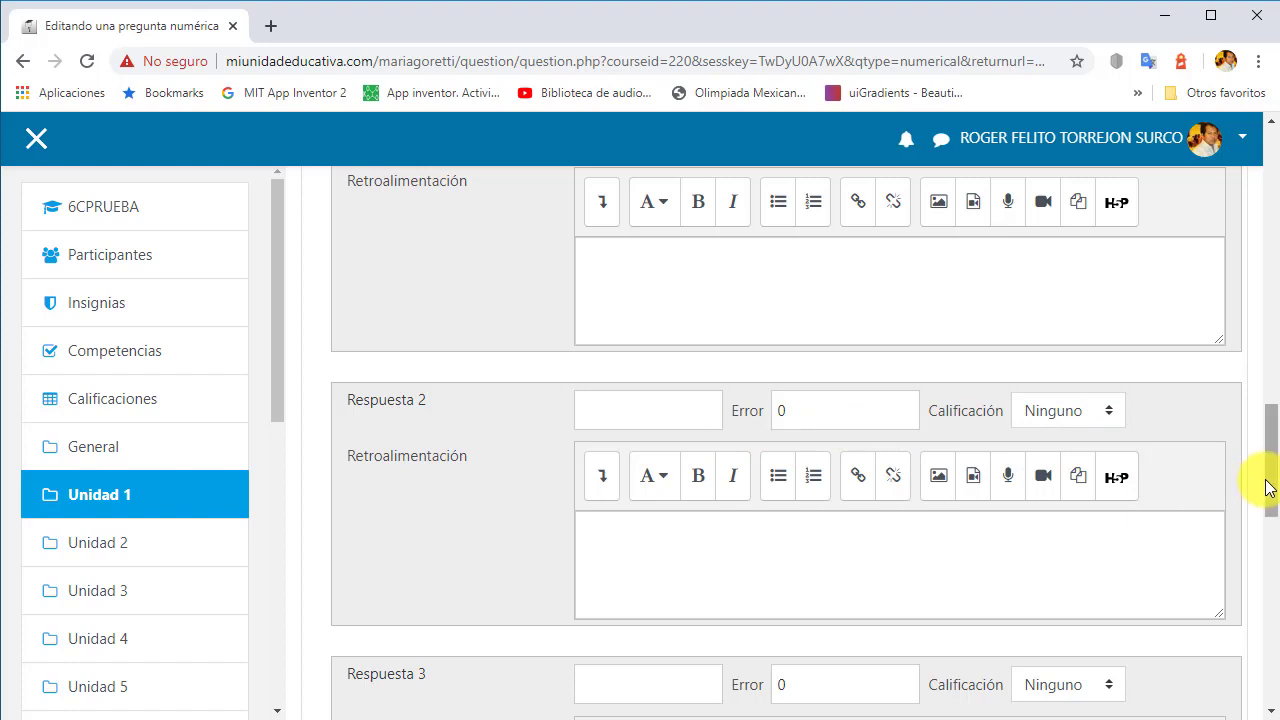
pyautogui.moveTo(1269, 486); pyautogui.dragTo(1269, 592)
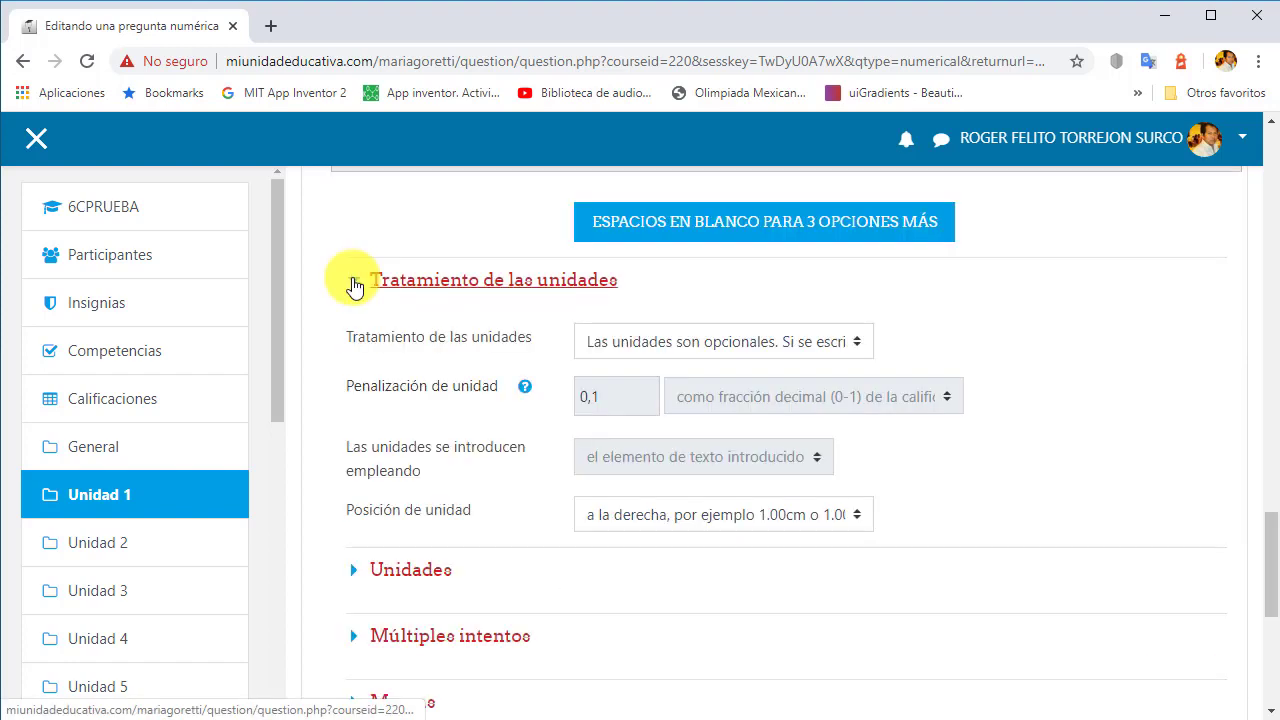
pyautogui.click(862, 342)
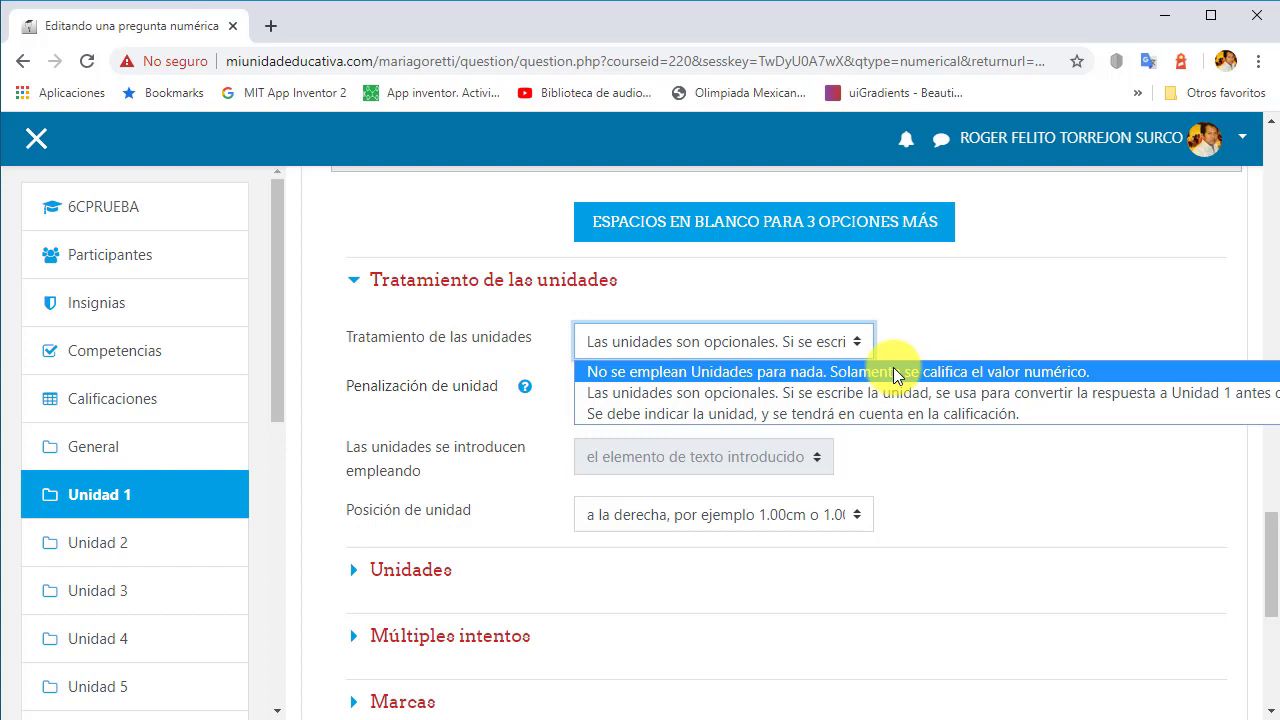
pyautogui.click(830, 415)
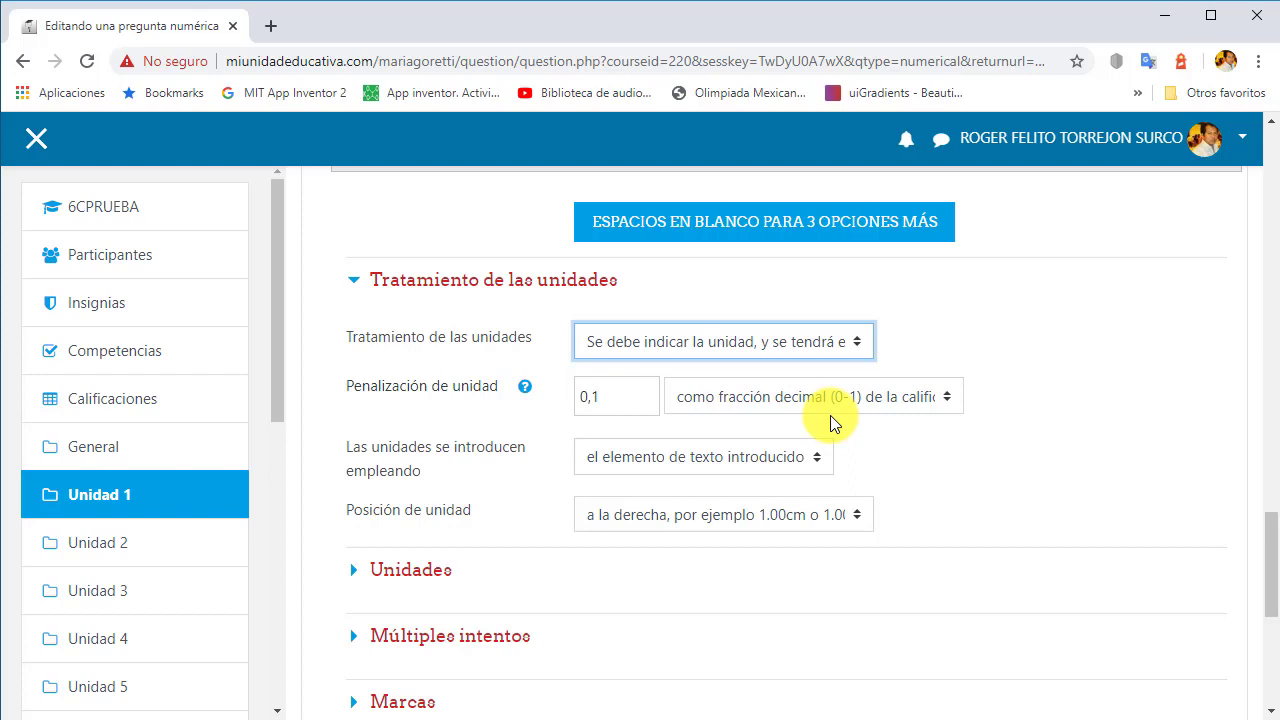
pyautogui.click(862, 336)
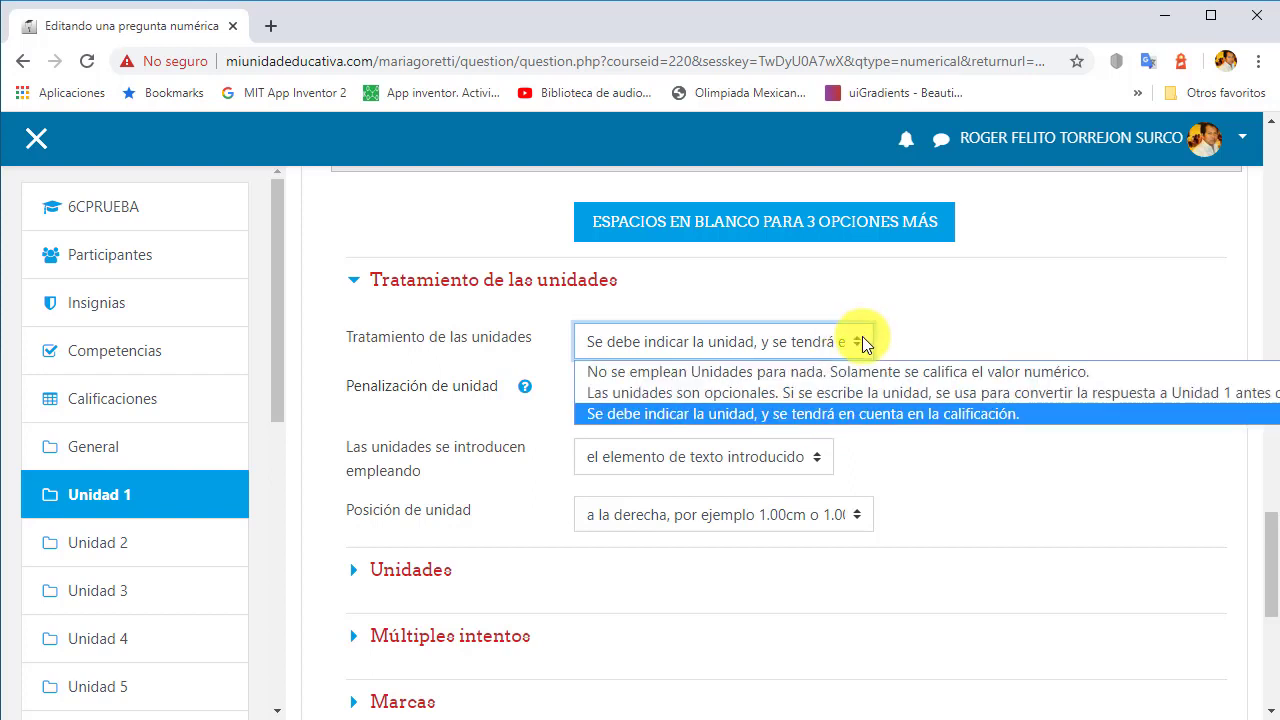
pyautogui.click(829, 369)
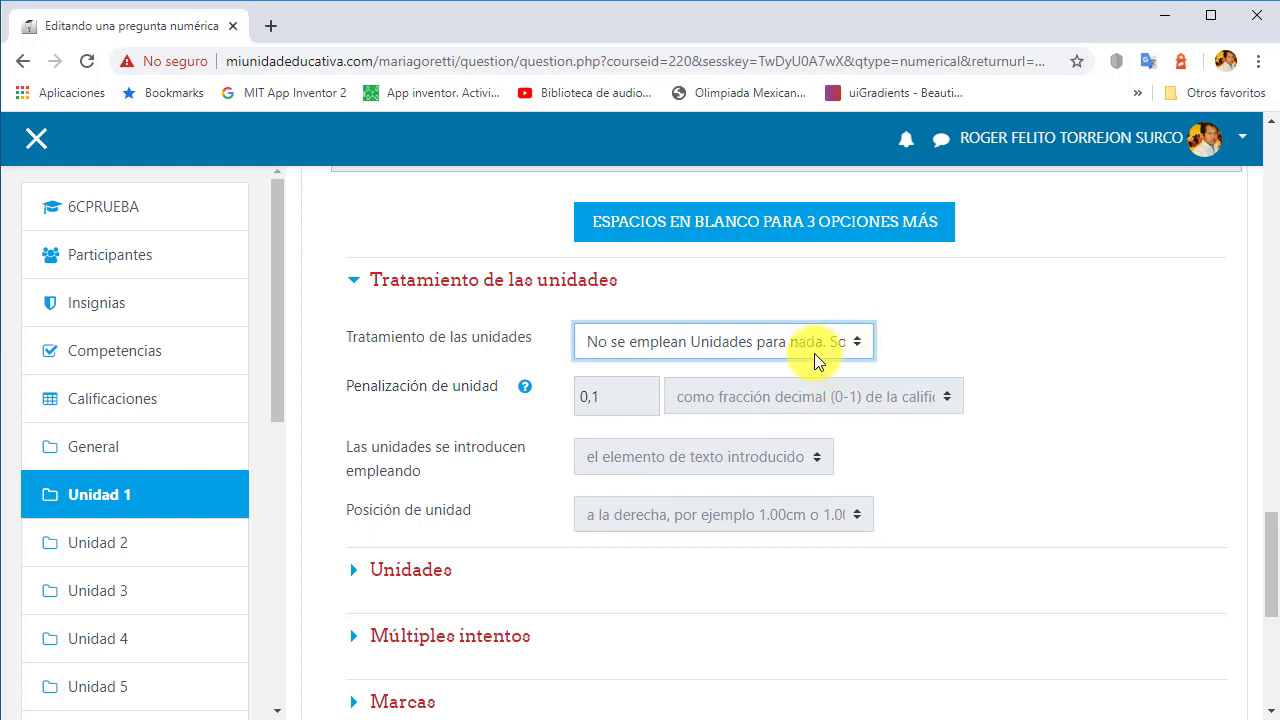
pyautogui.click(835, 356)
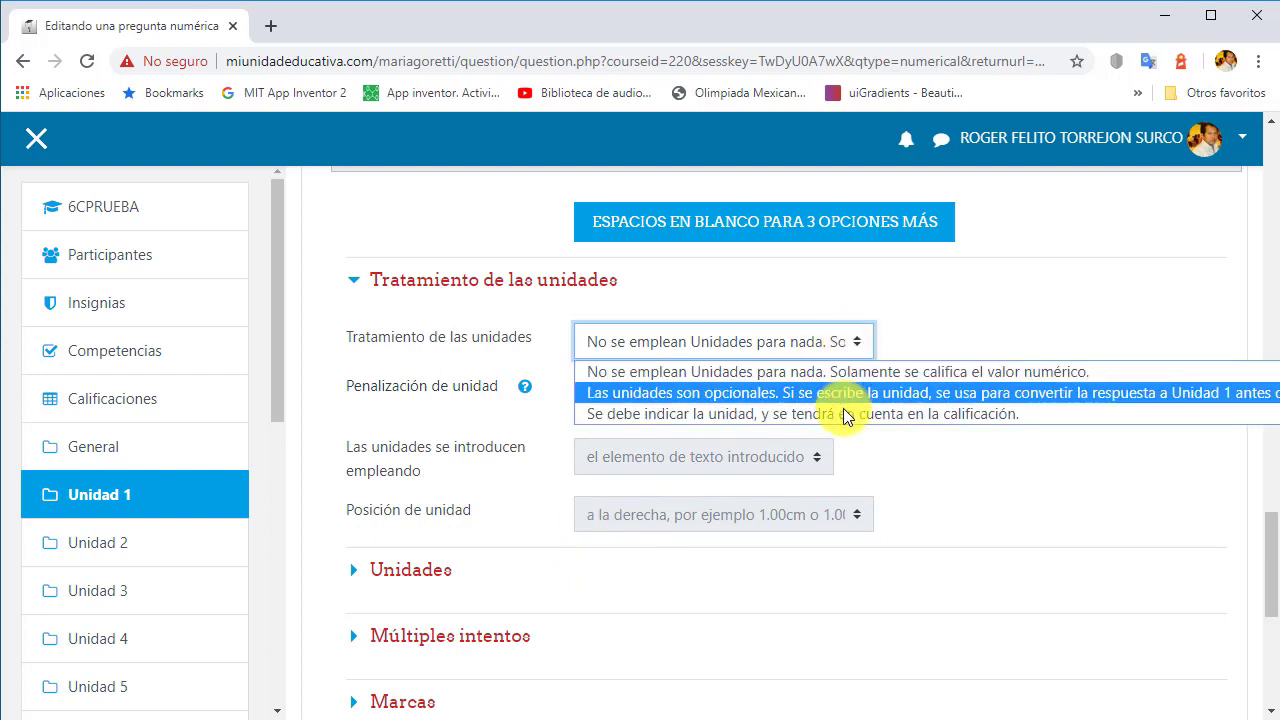
pyautogui.click(843, 414)
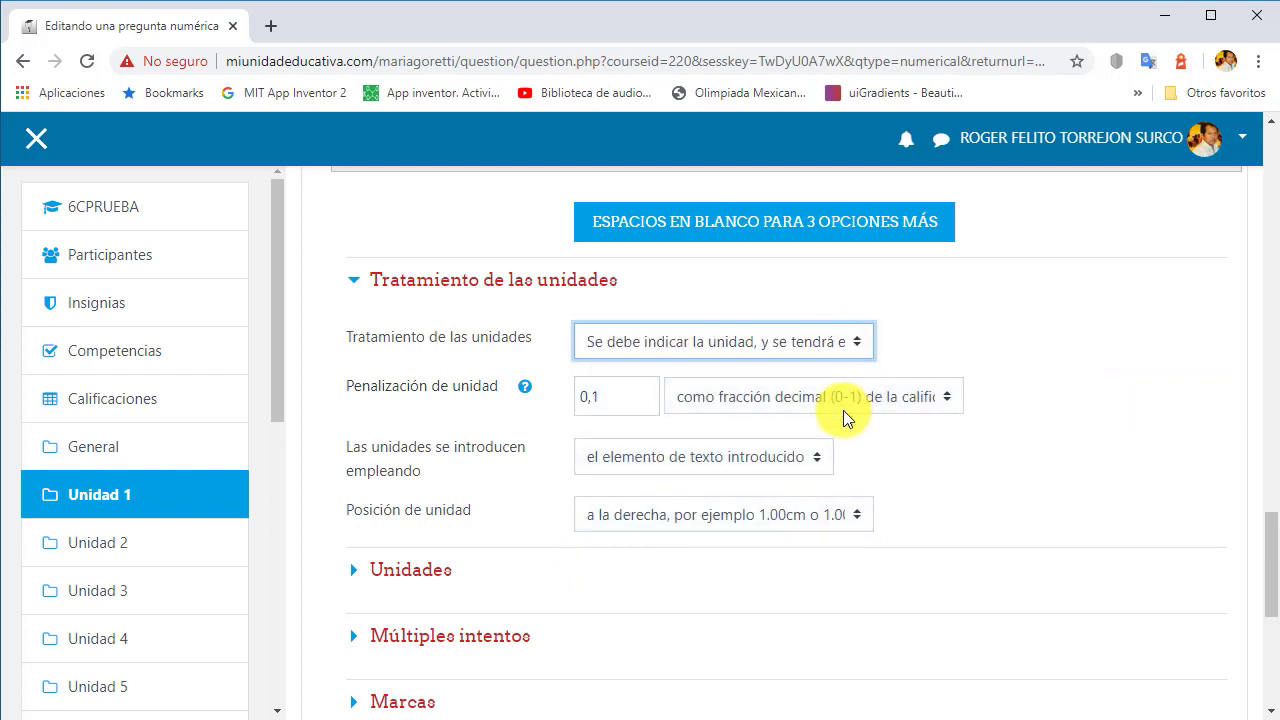
pyautogui.scroll(-1, 1233, 567)
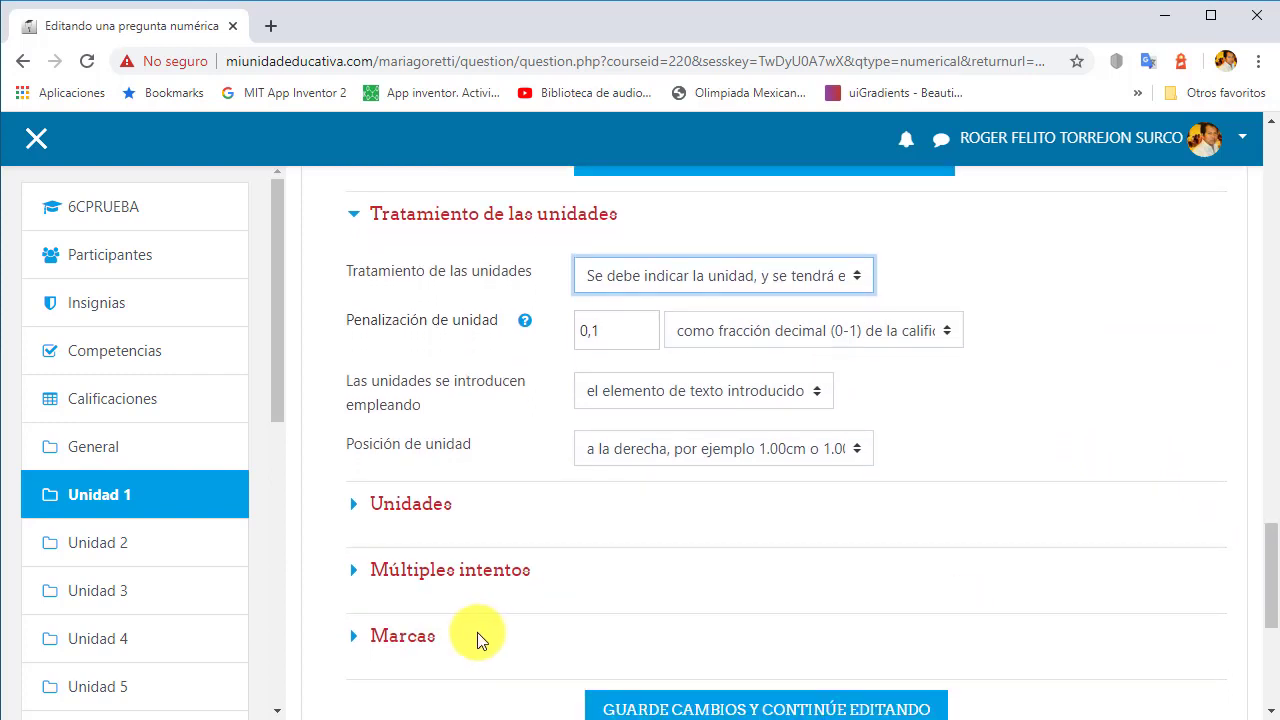
pyautogui.click(360, 509)
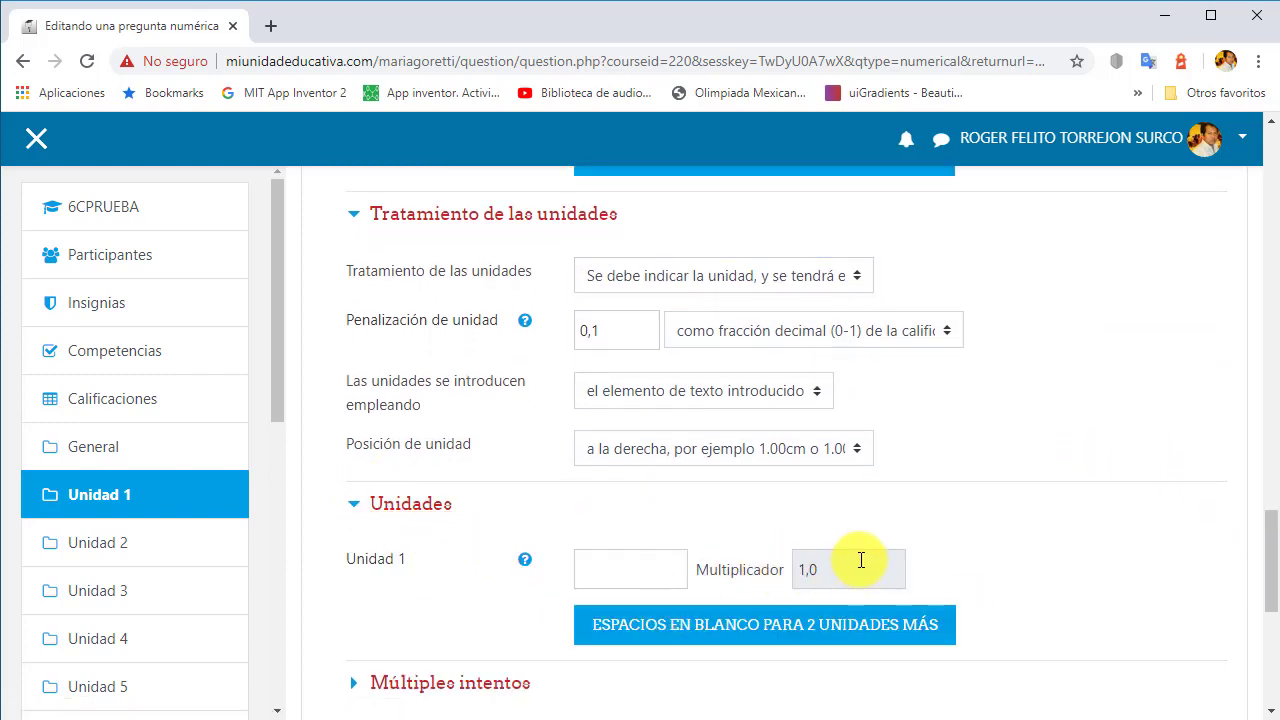
# Set Tratamiento de las unidades to "No se emplean Unidades para nada. Solamente se califica el valor numérico." and save the Numérica question
pyautogui.click(855, 270)
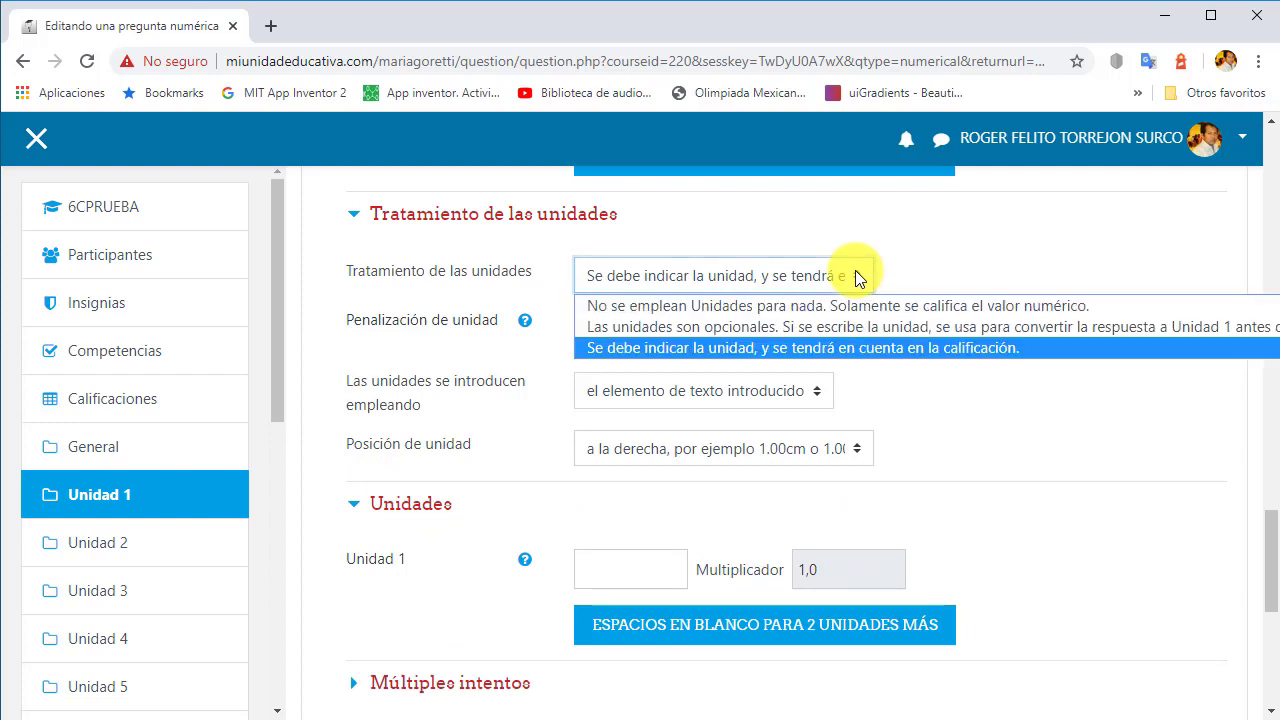
pyautogui.click(725, 299)
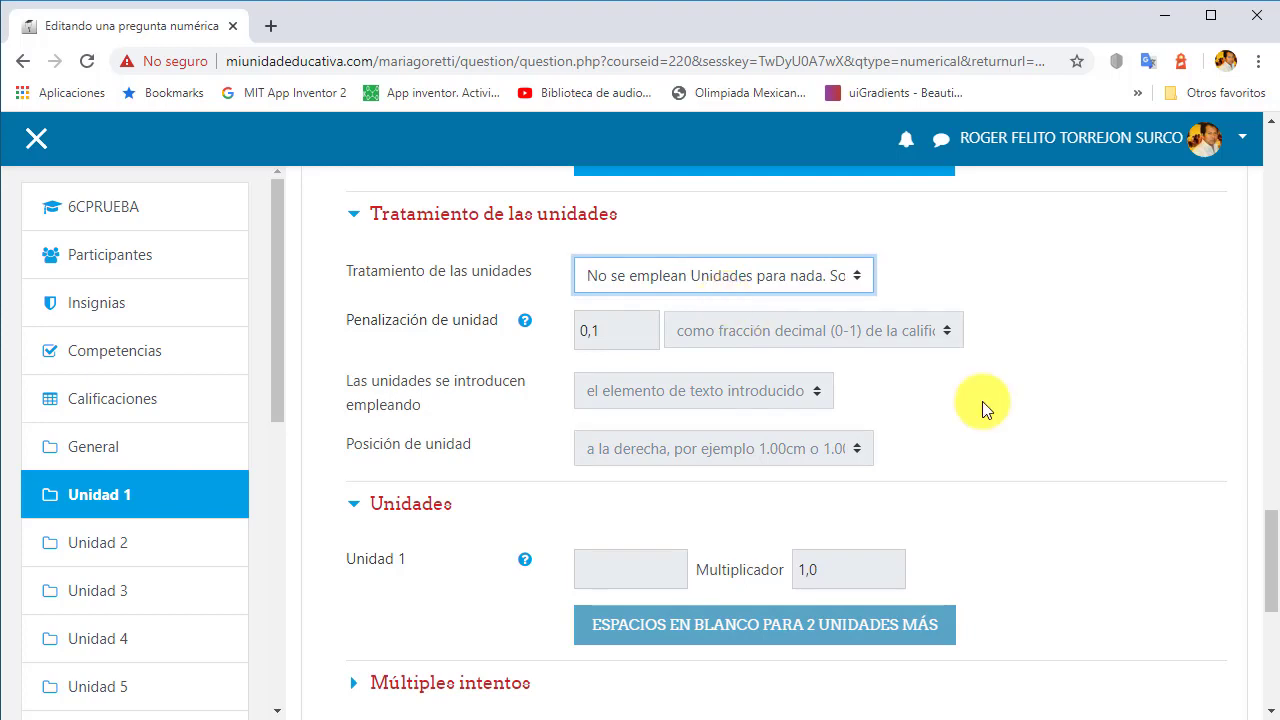
pyautogui.moveTo(1269, 554); pyautogui.dragTo(1270, 612)
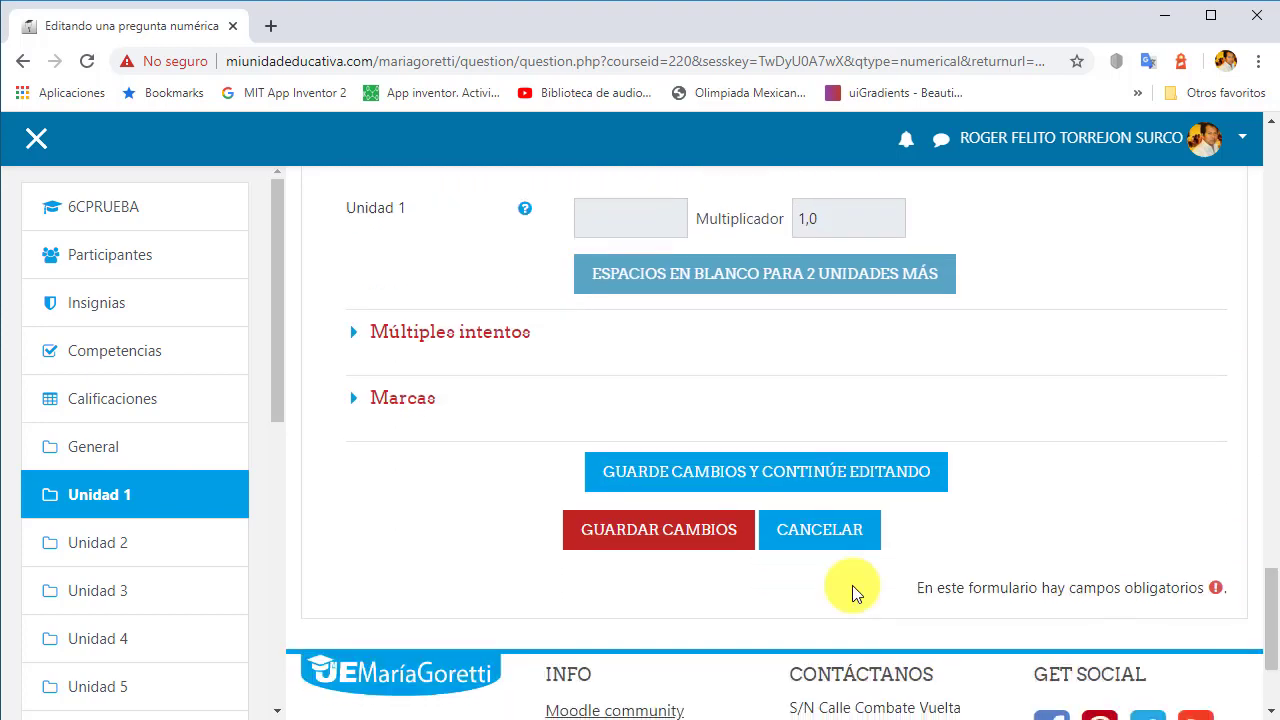
pyautogui.click(686, 541)
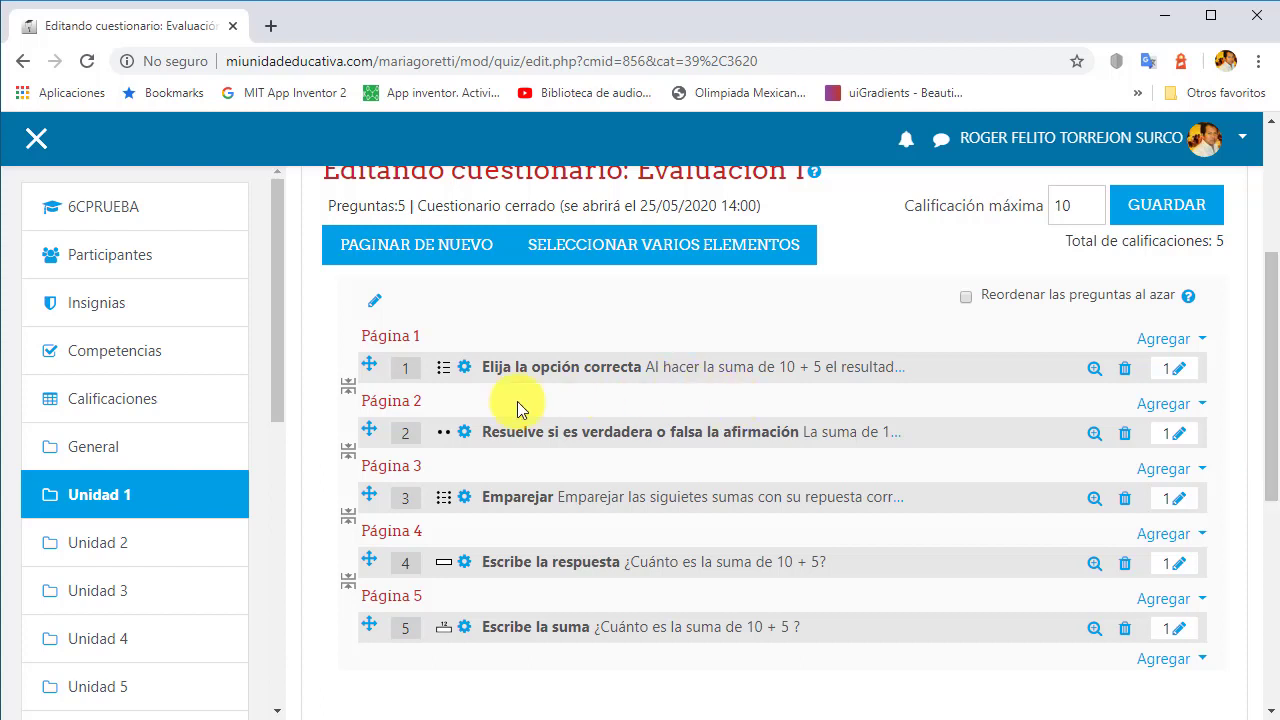
# Review the editing form of the "Elija la opción correcta" question and leave it without saving
pyautogui.click(464, 370)
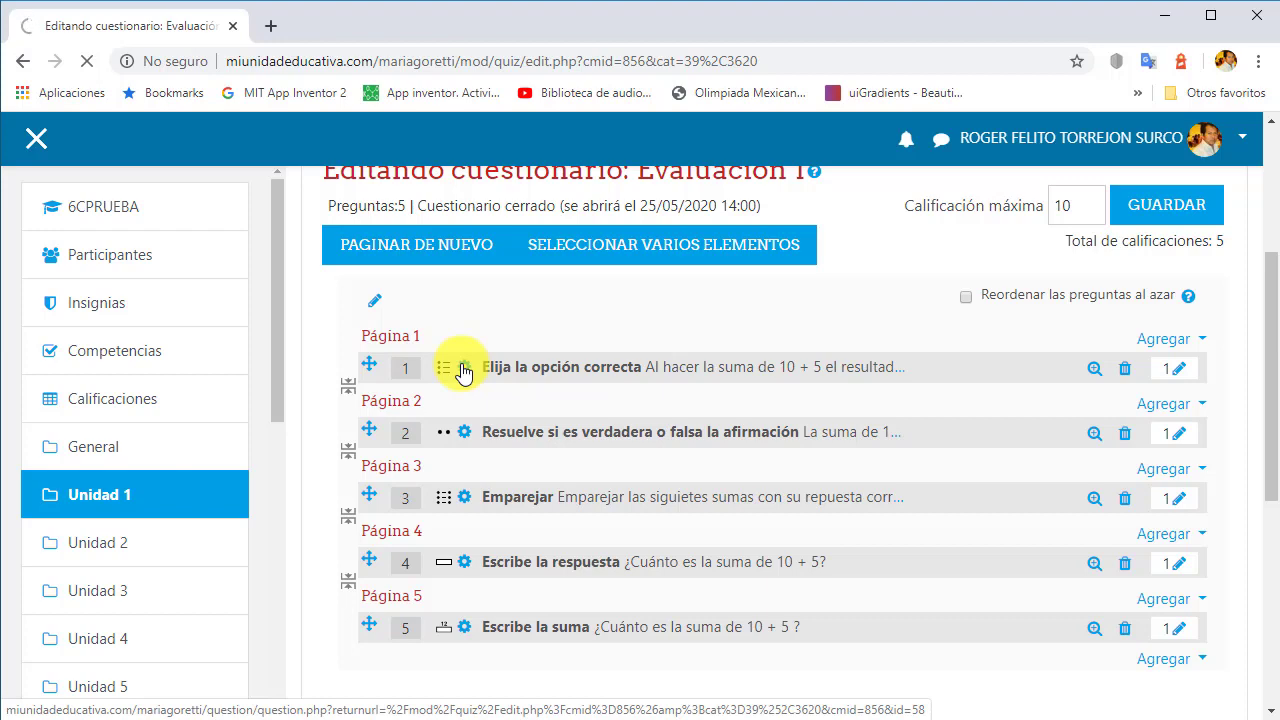
pyautogui.scroll(-4, 1266, 240)
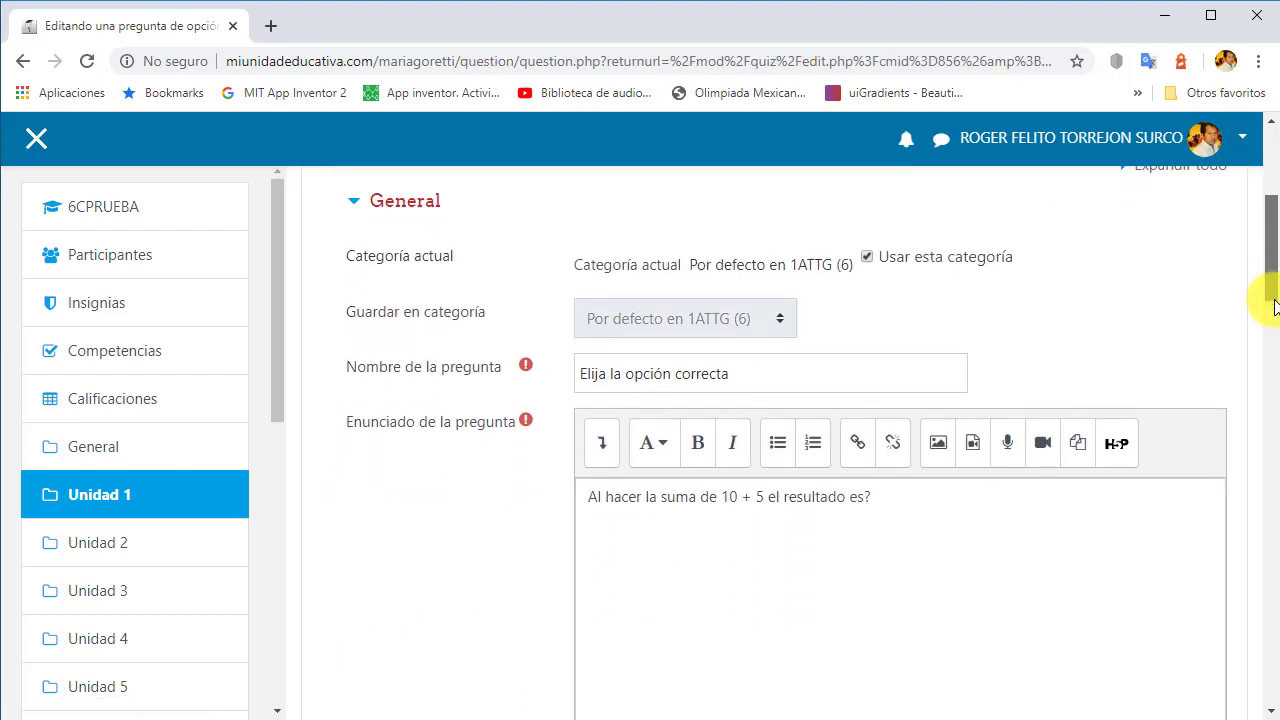
pyautogui.scroll(-15, 1272, 305)
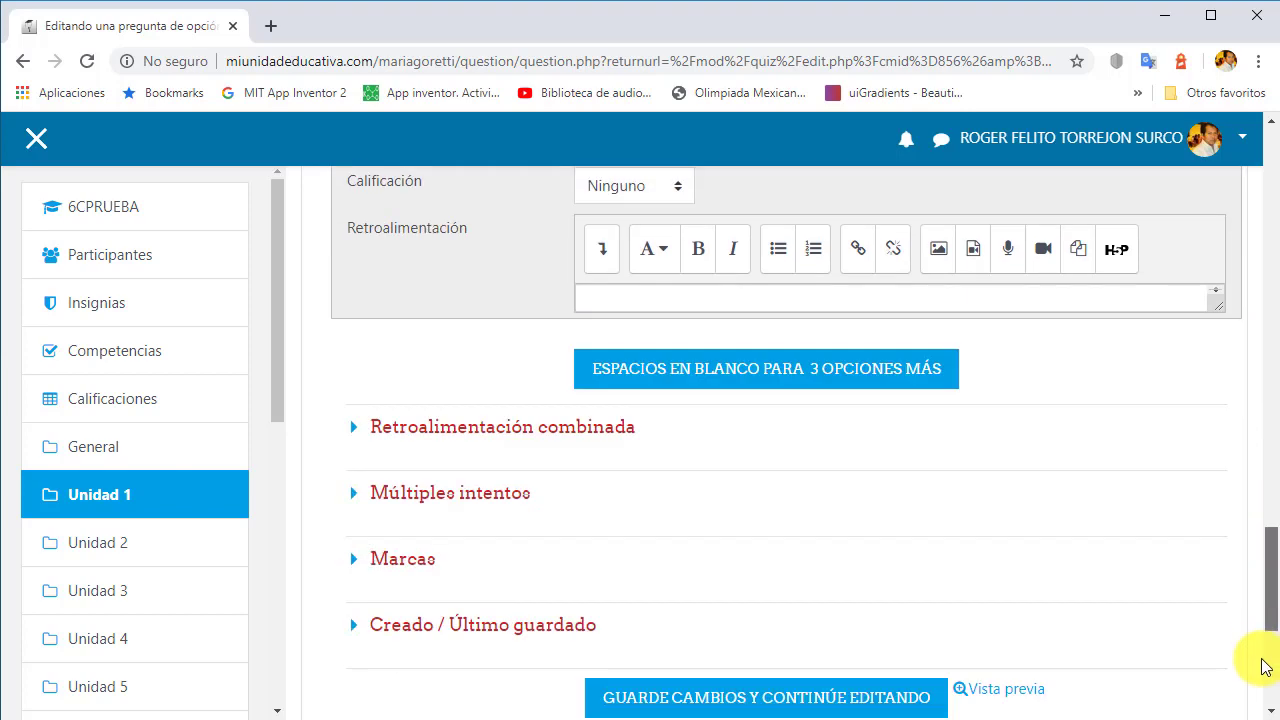
pyautogui.scroll(-3, 1266, 668)
pyautogui.click(778, 485)
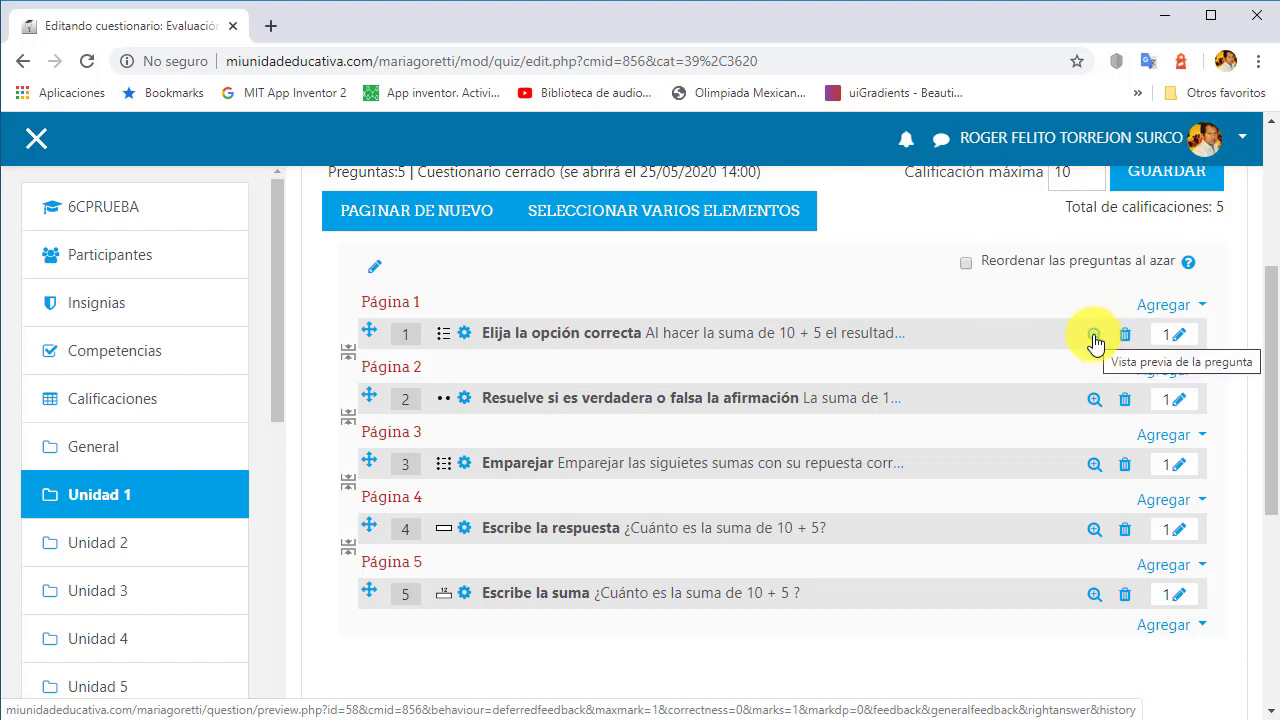
pyautogui.click(1094, 336)
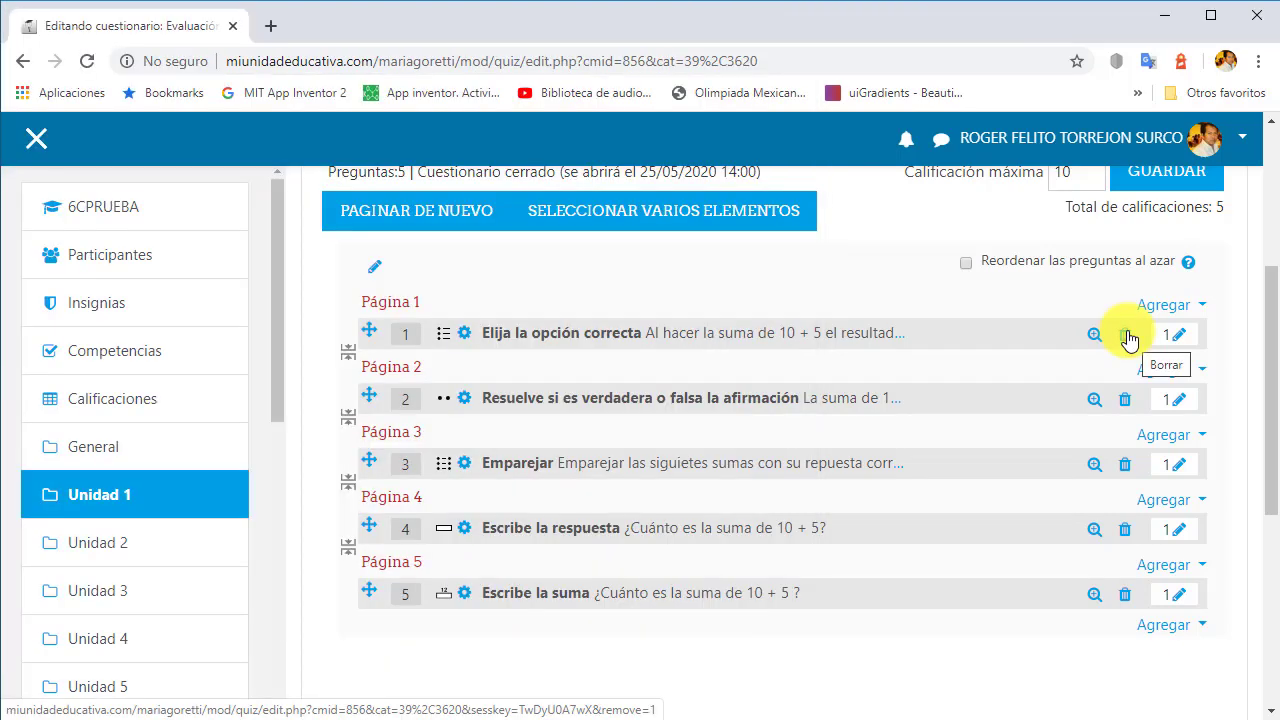
pyautogui.scroll(1, 1270, 450)
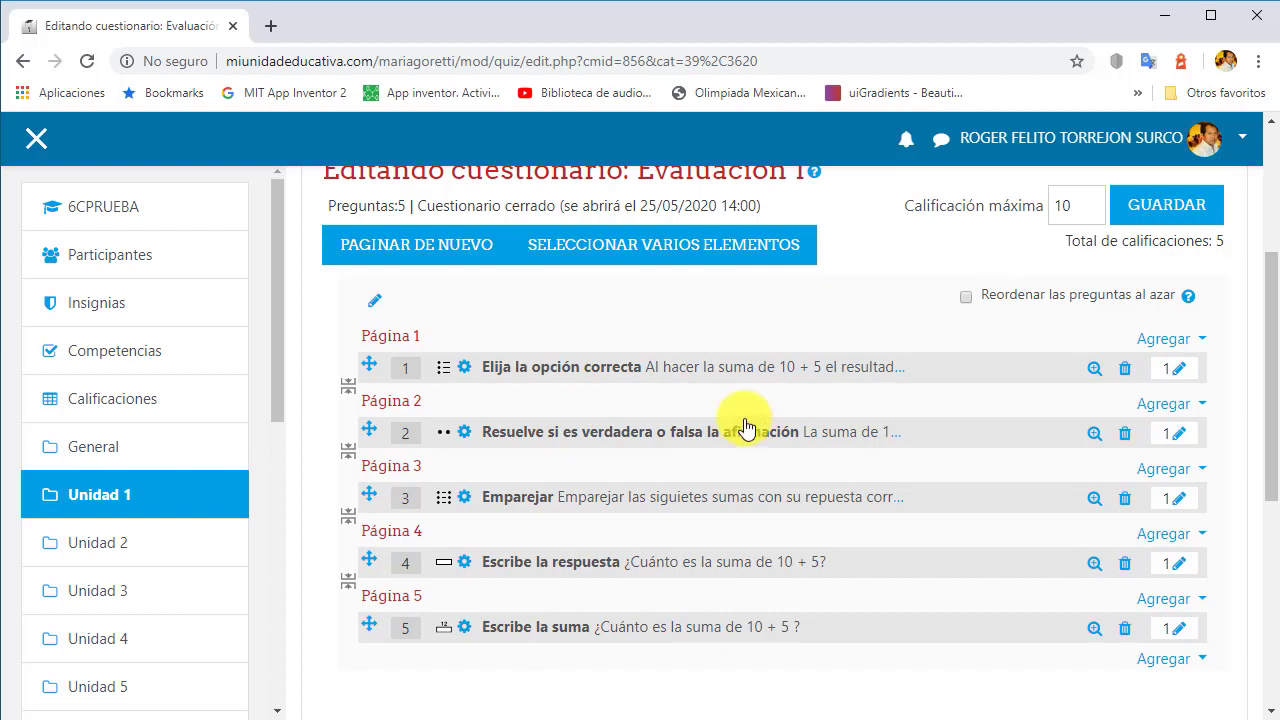
pyautogui.moveTo(1272, 408); pyautogui.dragTo(1272, 406)
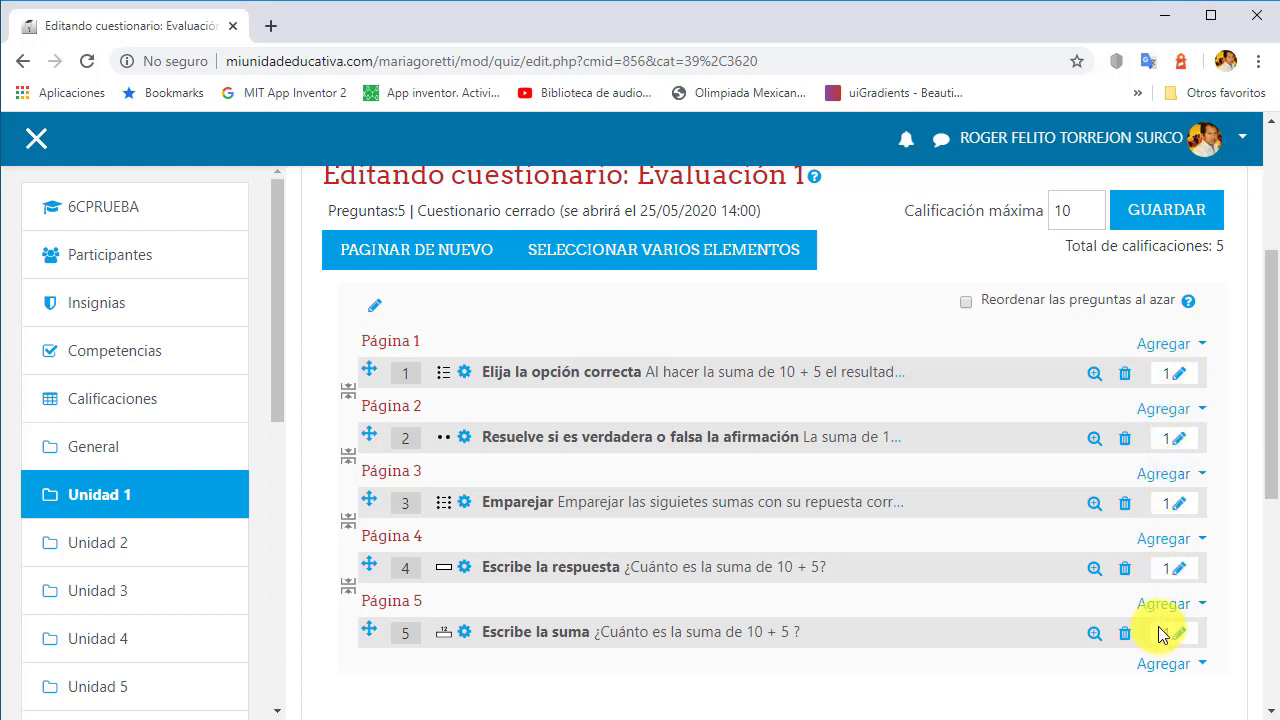
# Set the mark of each of the five questions in Evaluación 1 to 9
pyautogui.click(1180, 374)
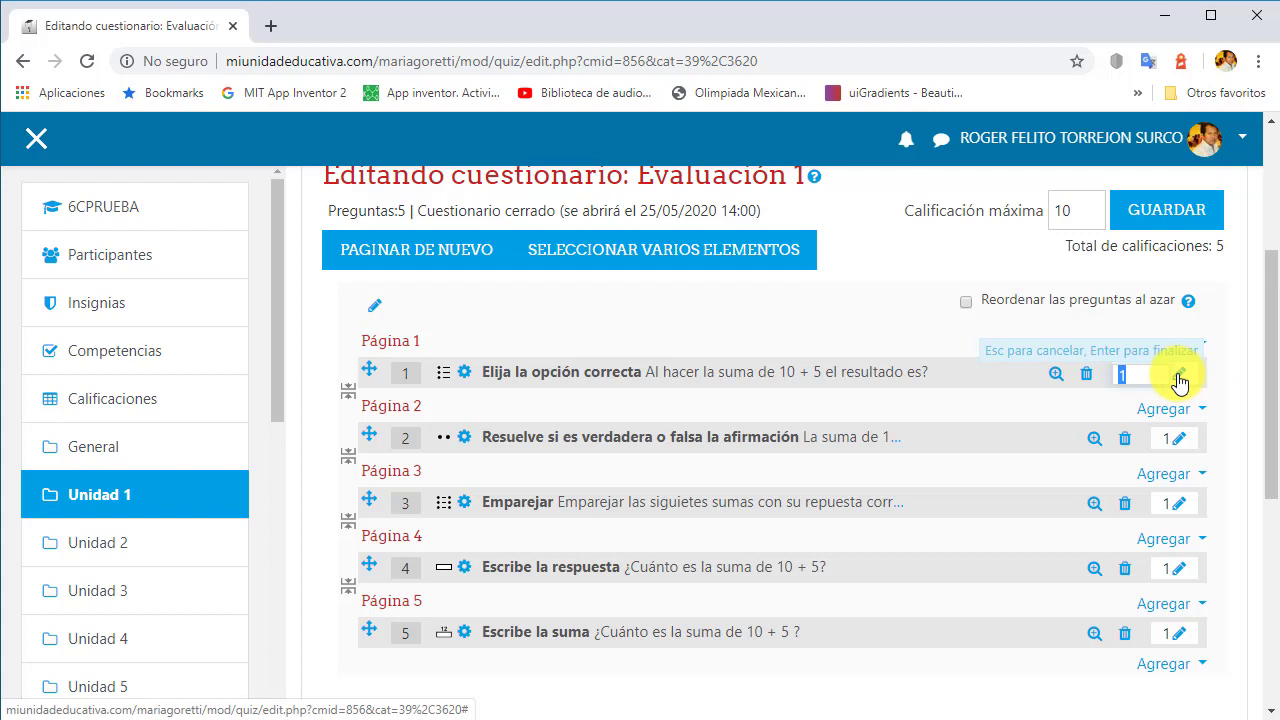
pyautogui.write('9')
pyautogui.press('Return')
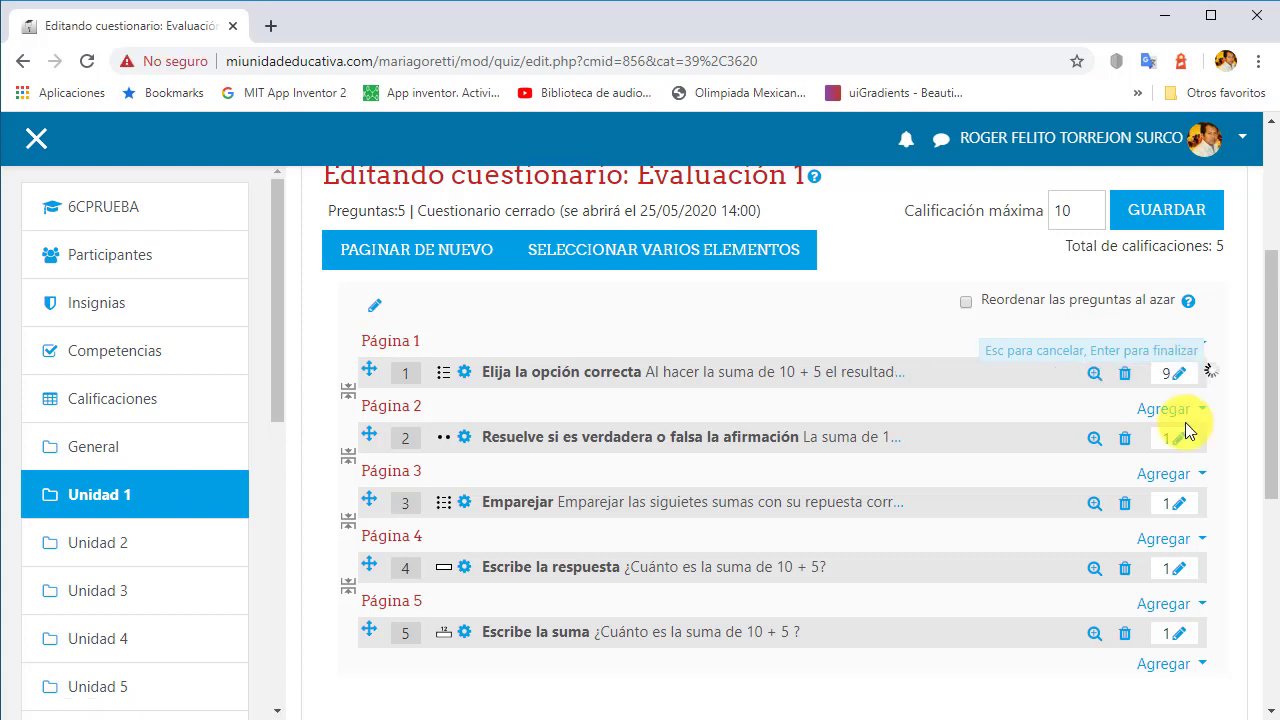
pyautogui.click(1185, 441)
pyautogui.write('9')
pyautogui.press('Return')
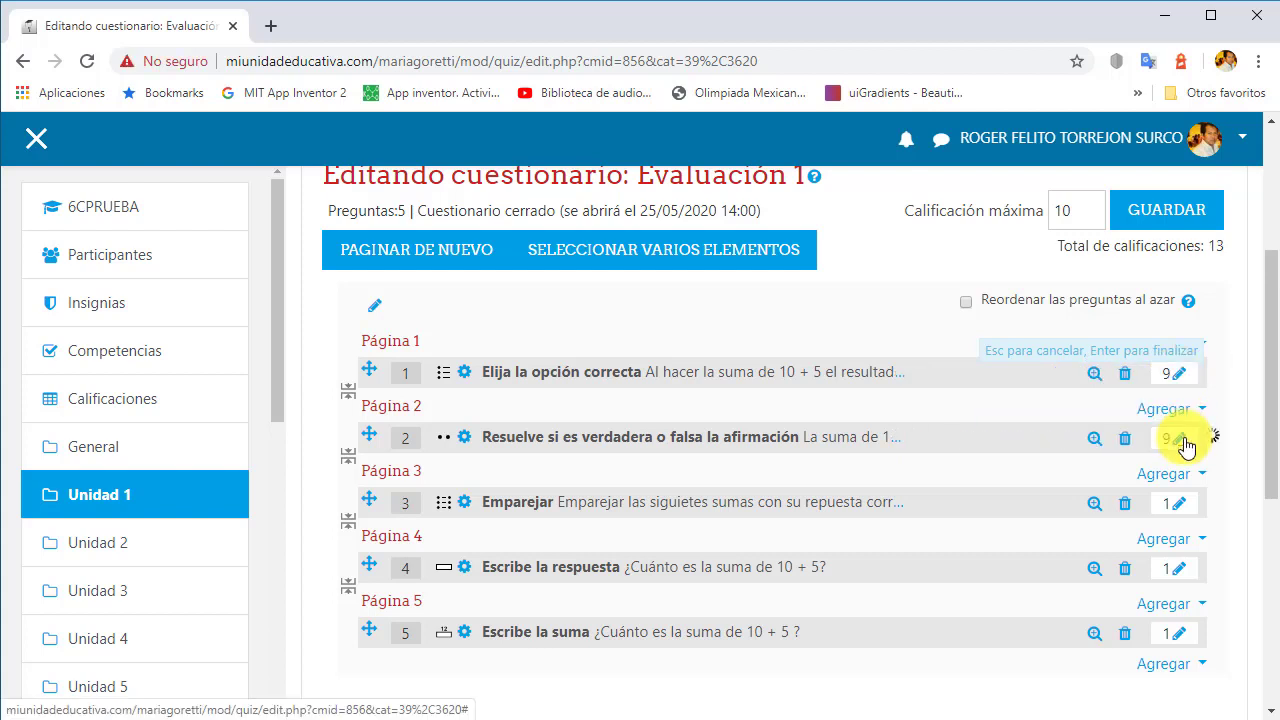
pyautogui.click(1180, 503)
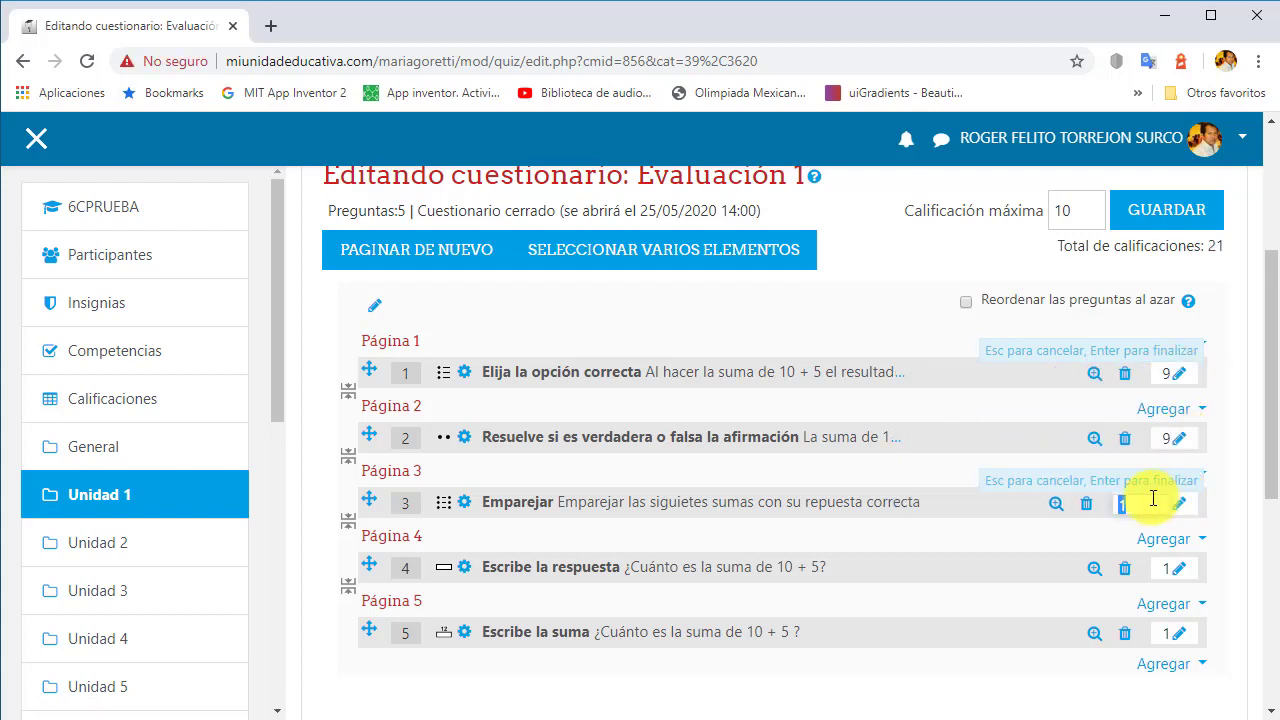
pyautogui.write('9')
pyautogui.press('Return')
pyautogui.click(1180, 568)
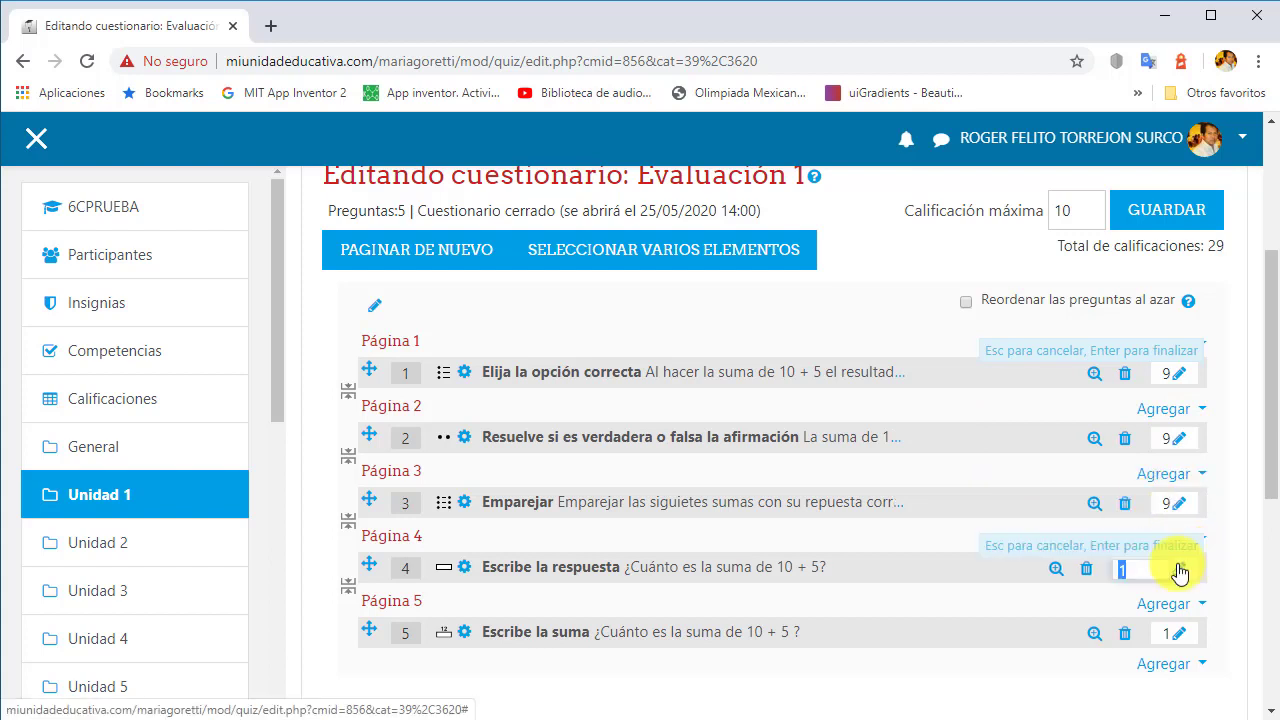
pyautogui.write('9')
pyautogui.press('Return')
pyautogui.click(1180, 633)
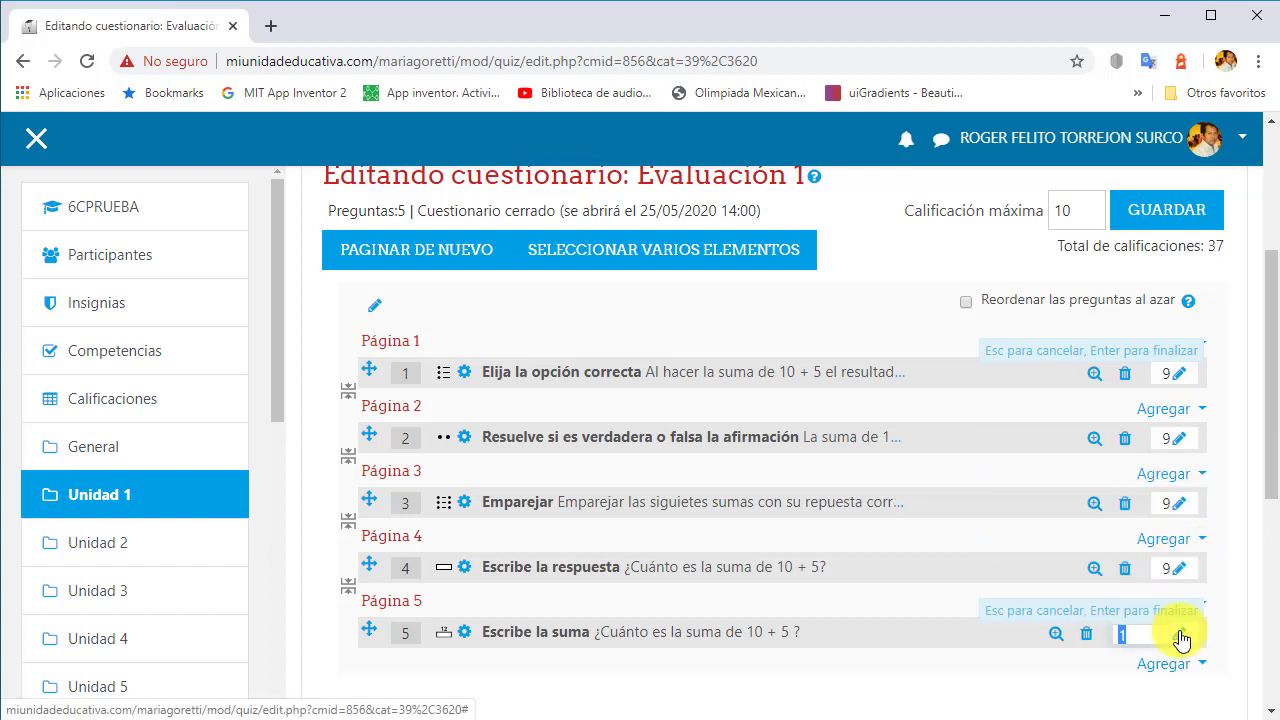
pyautogui.write('9')
pyautogui.press('Return')
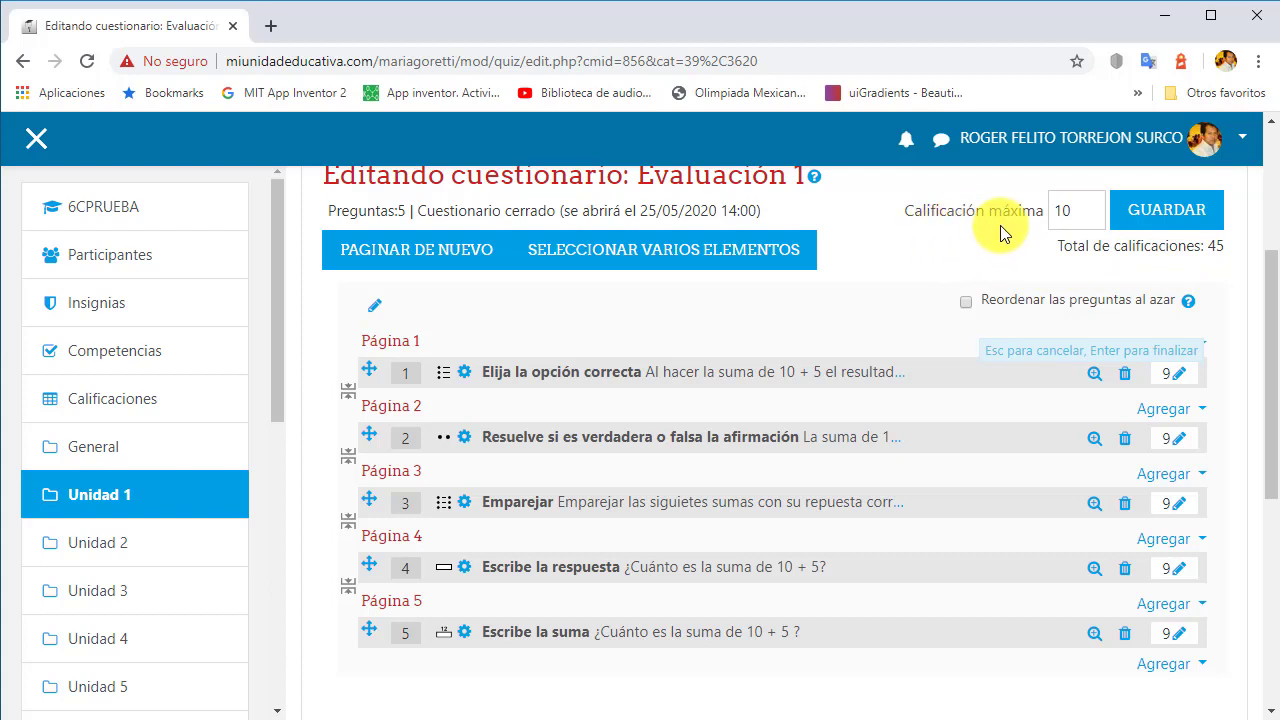
# Set the quiz's Calificación máxima to 45, enable Reordenar las preguntas al azar, and save
pyautogui.click(1090, 219)
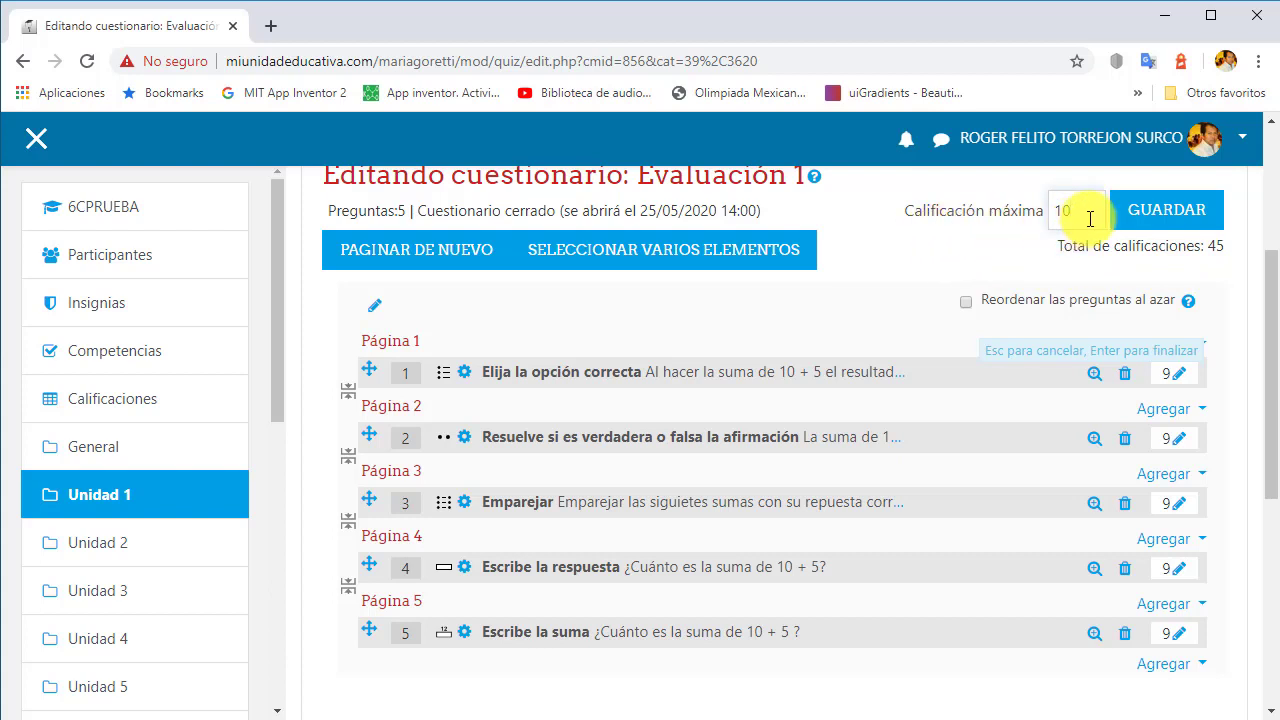
pyautogui.press('BackSpace')
pyautogui.press('BackSpace')
pyautogui.write('45')
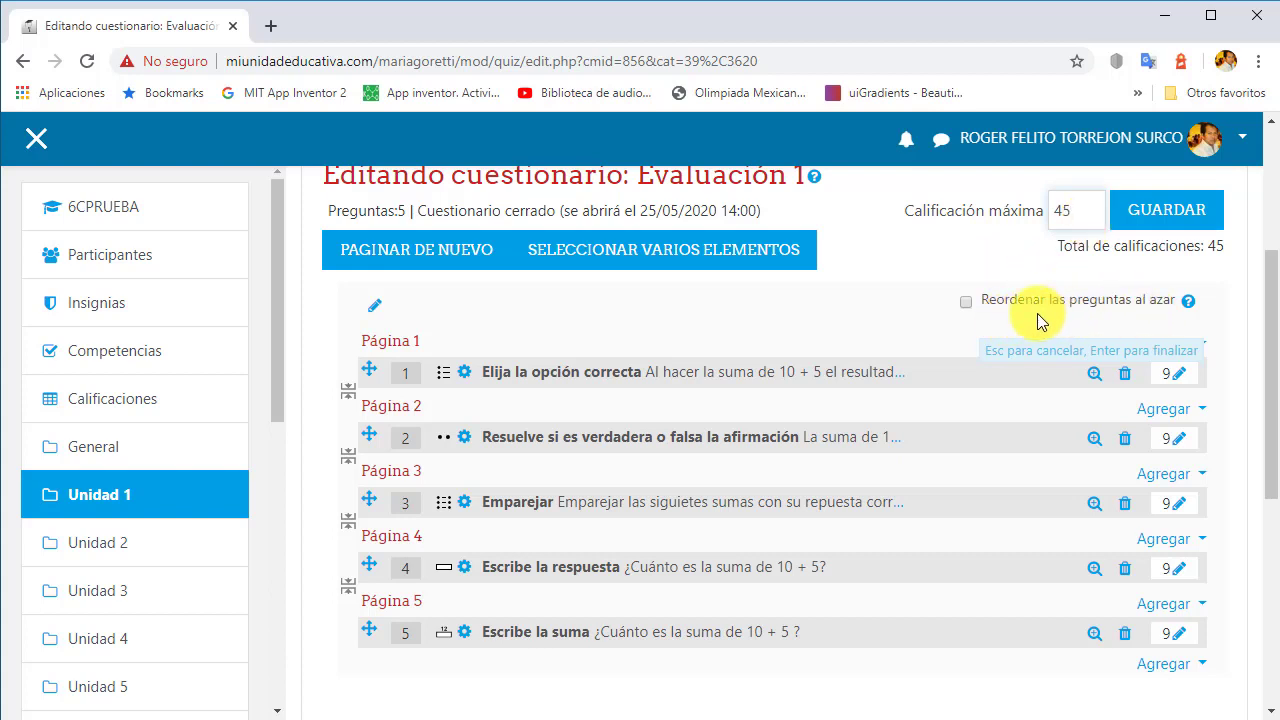
pyautogui.click(966, 302)
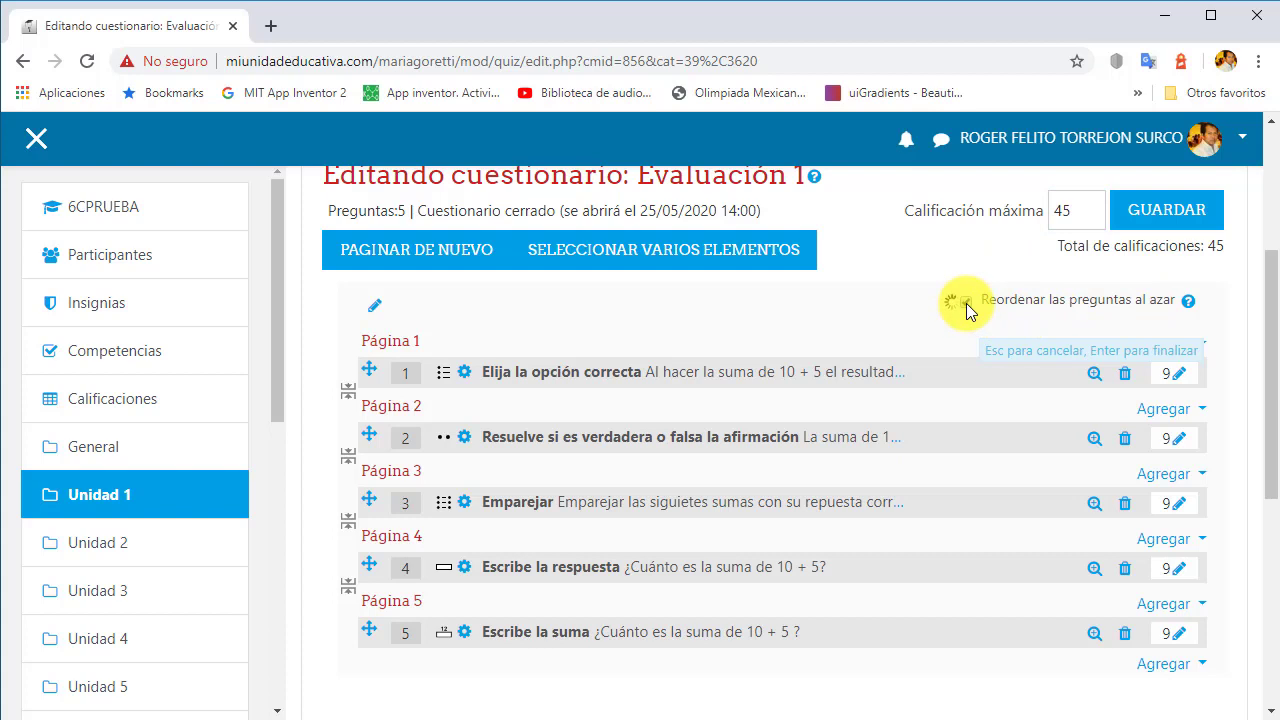
pyautogui.click(1170, 212)
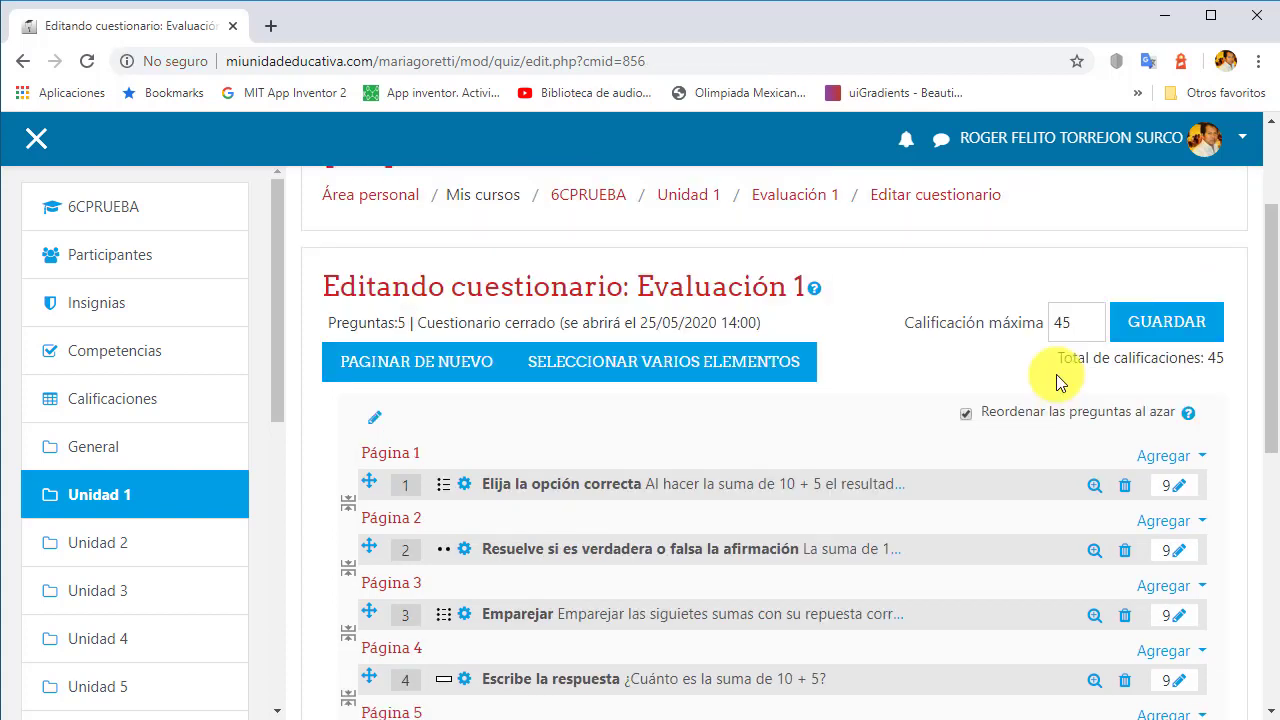
# Go to the Evaluación 1 overview page and display its quiz administration options
pyautogui.click(812, 196)
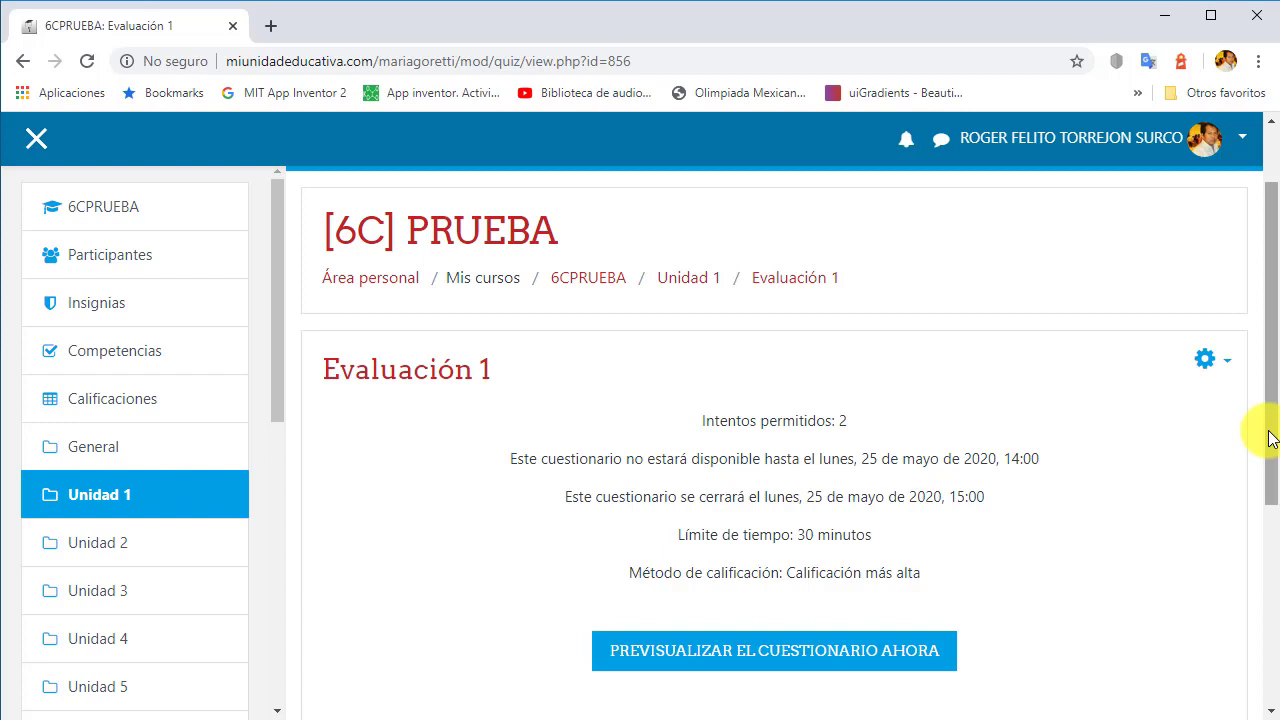
pyautogui.click(1222, 374)
pyautogui.scroll(-1, 1271, 414)
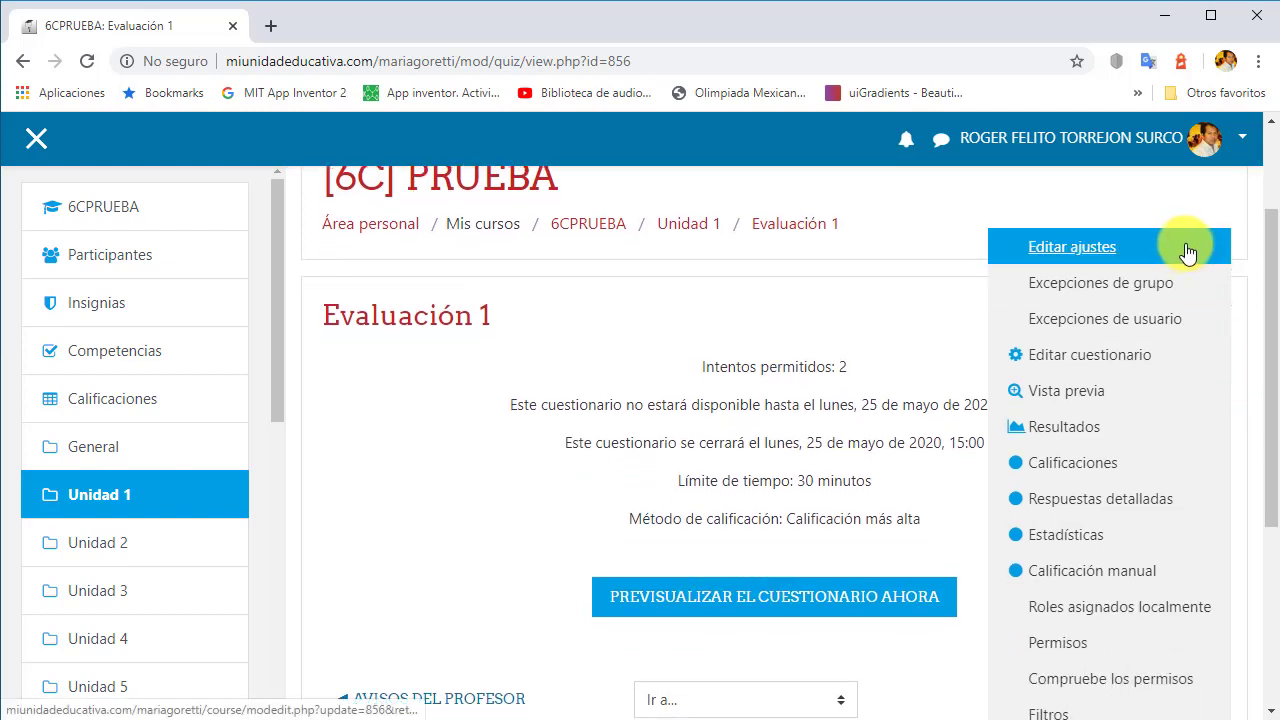
pyautogui.click(1162, 250)
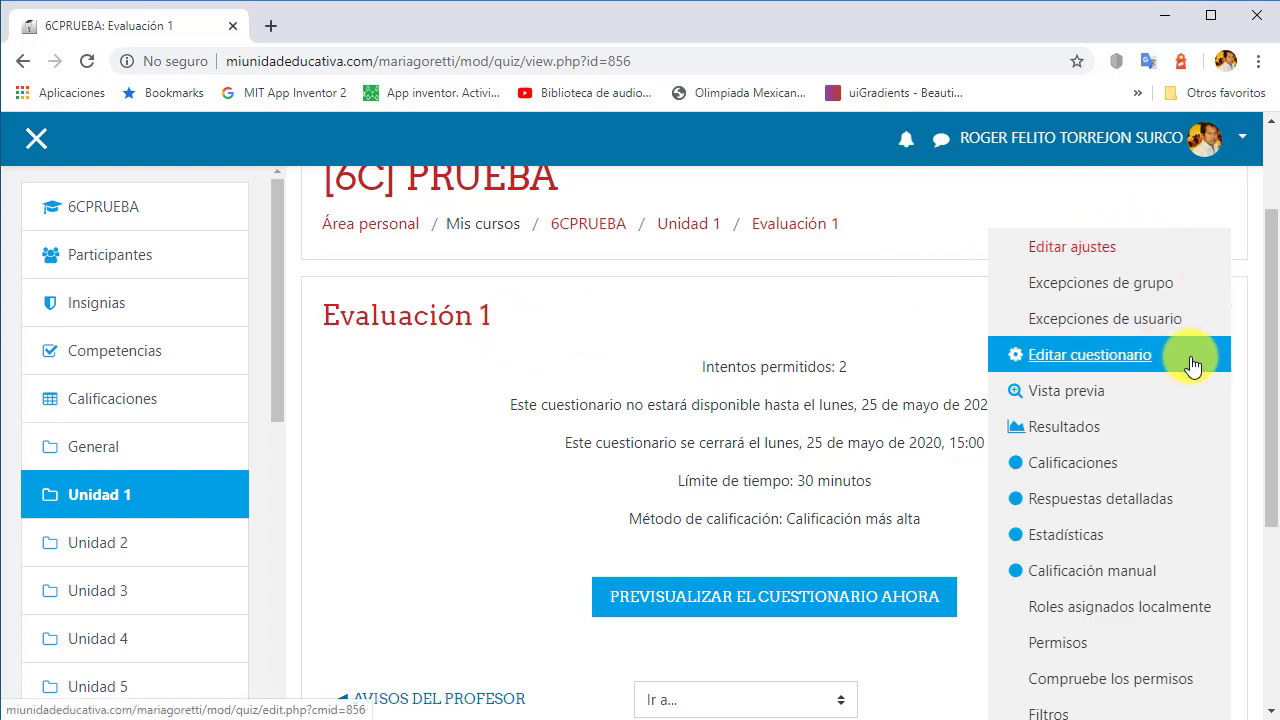
# Look at the question editing page of Evaluación 1 and return to the quiz overview
pyautogui.click(1113, 362)
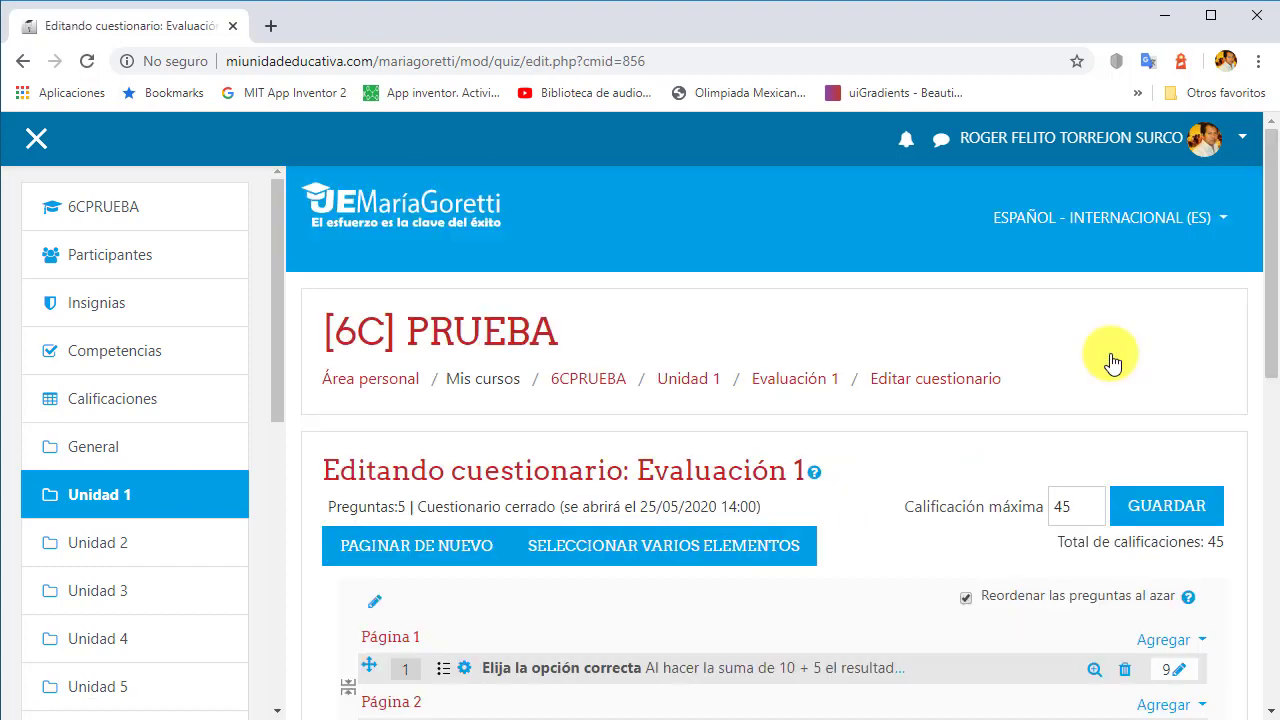
pyautogui.scroll(-1, 795, 255)
pyautogui.click(795, 252)
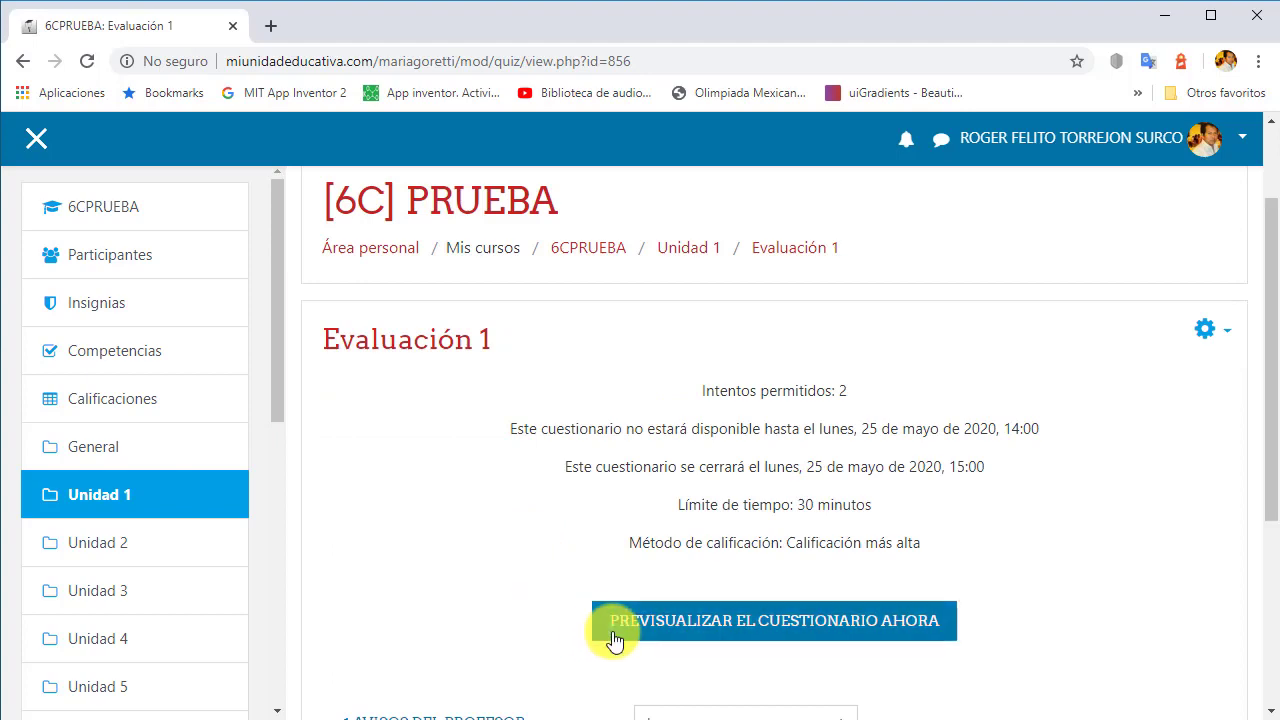
# Start a preview attempt of Evaluación 1, answer question 1 with Falso, and continue to question 2
pyautogui.click(768, 618)
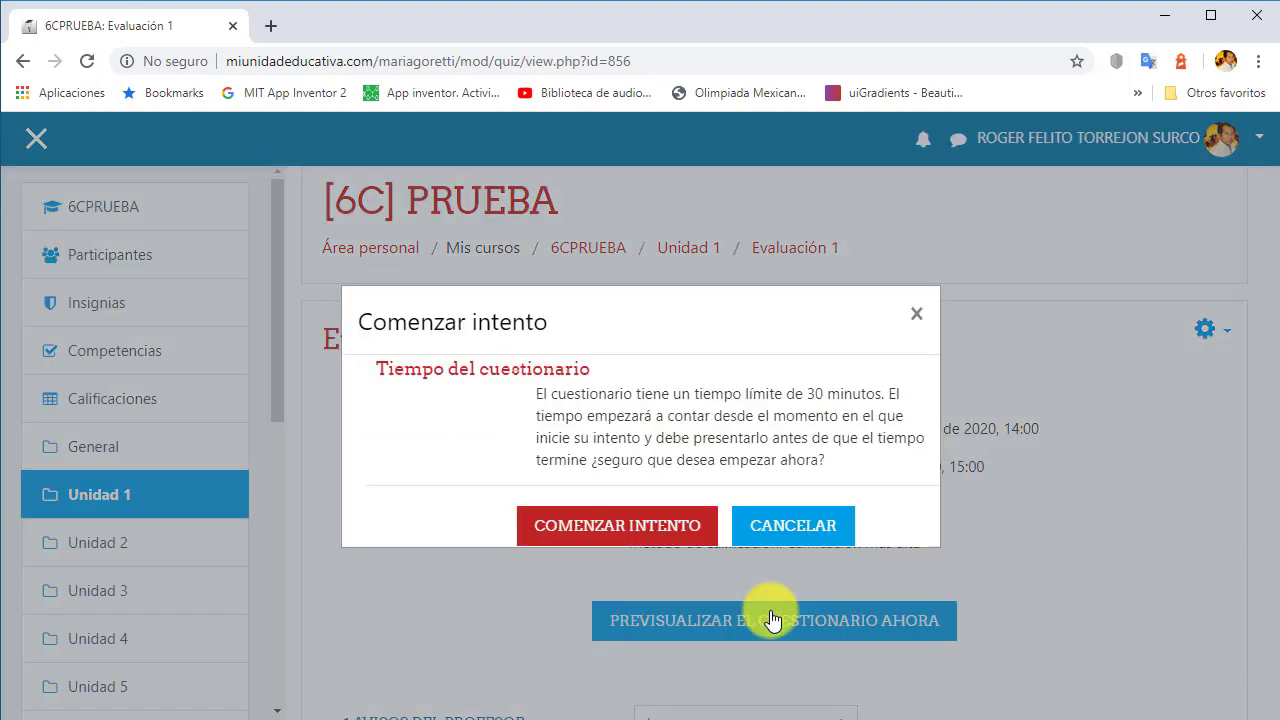
pyautogui.click(621, 518)
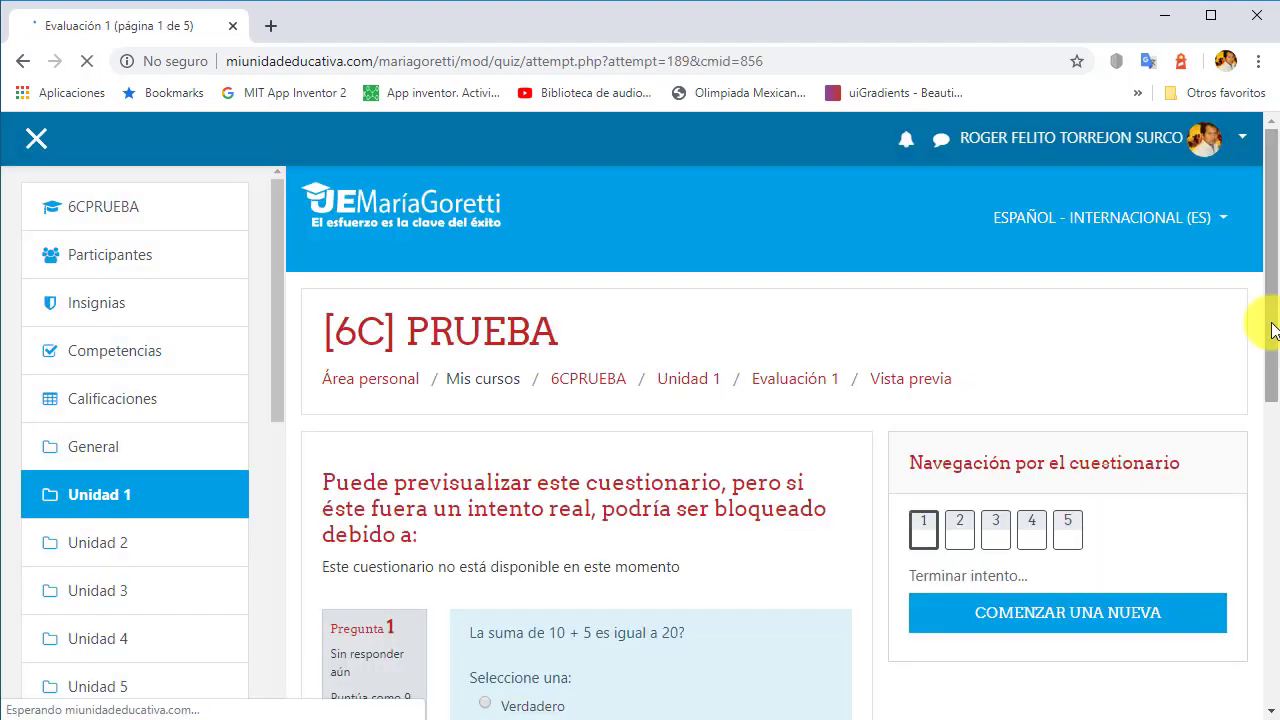
pyautogui.moveTo(1272, 330); pyautogui.dragTo(1268, 437)
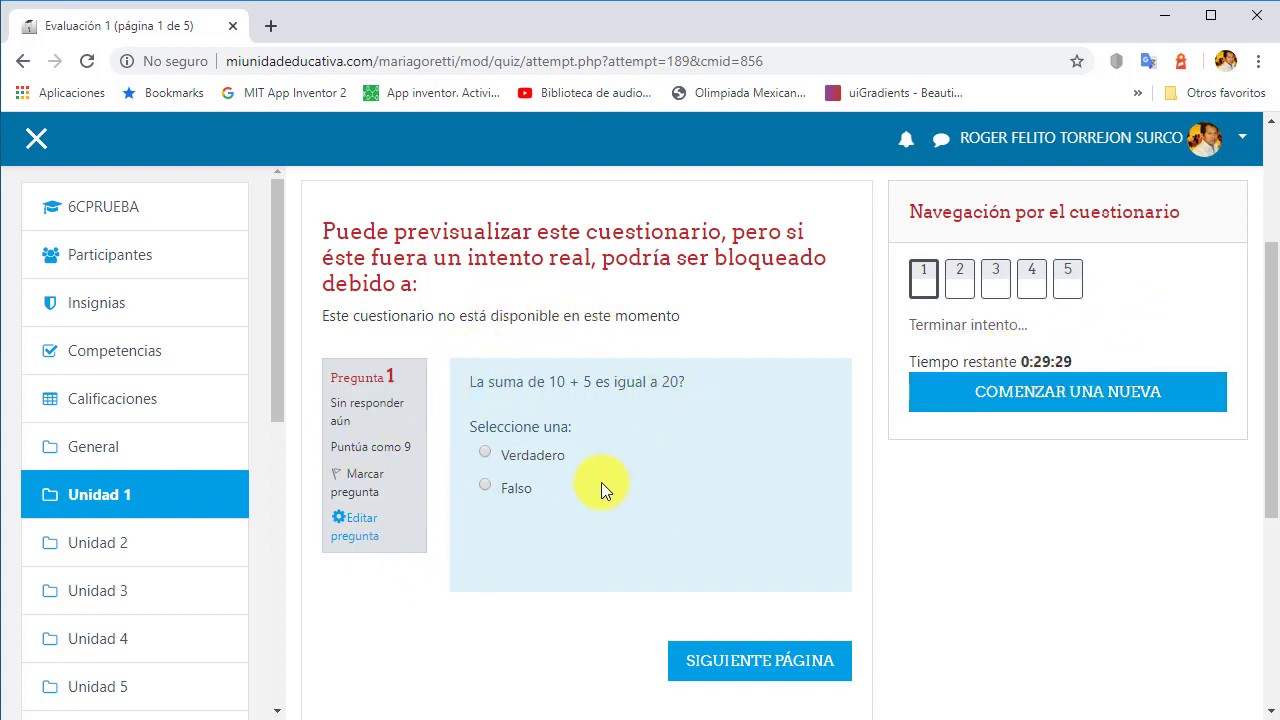
pyautogui.click(485, 485)
pyautogui.click(805, 663)
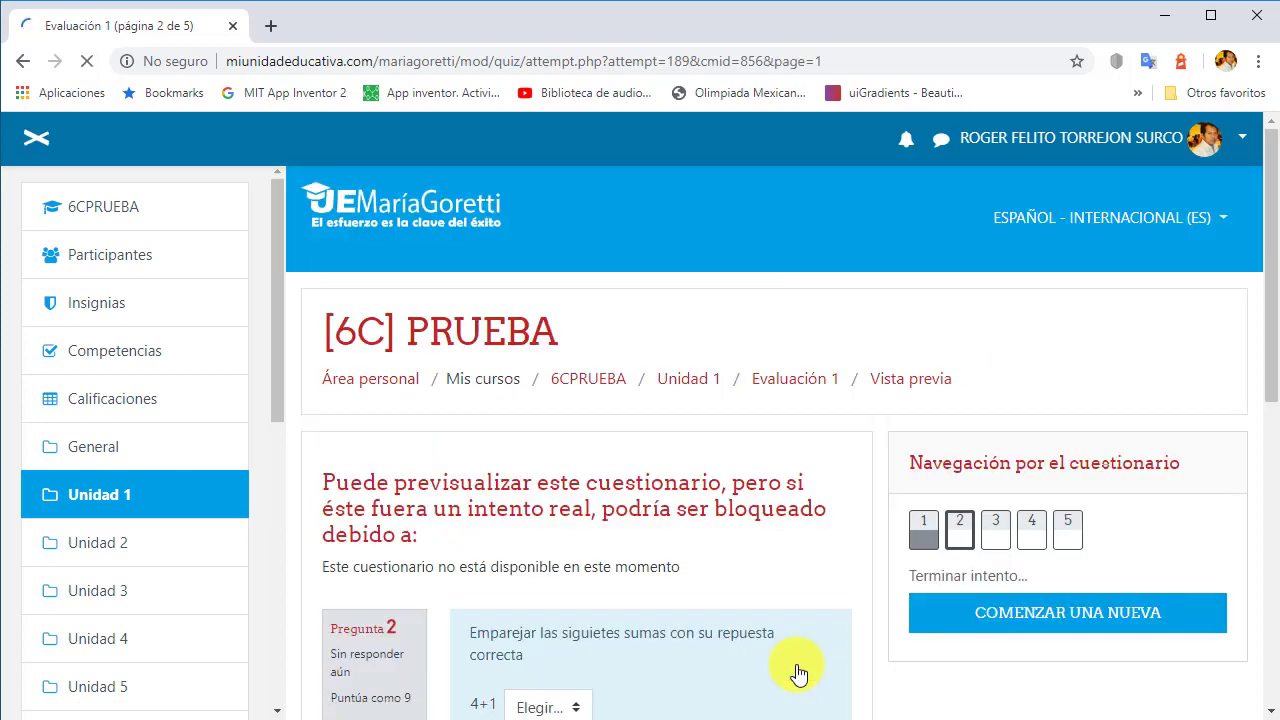
# In question 2, match 4+1 with 5, 5+5 with 10 and 2+5 with 7, and continue to question 3
pyautogui.scroll(-3, 798, 672)
pyautogui.click(560, 467)
pyautogui.click(548, 521)
pyautogui.click(548, 506)
pyautogui.click(560, 600)
pyautogui.click(548, 545)
pyautogui.click(548, 619)
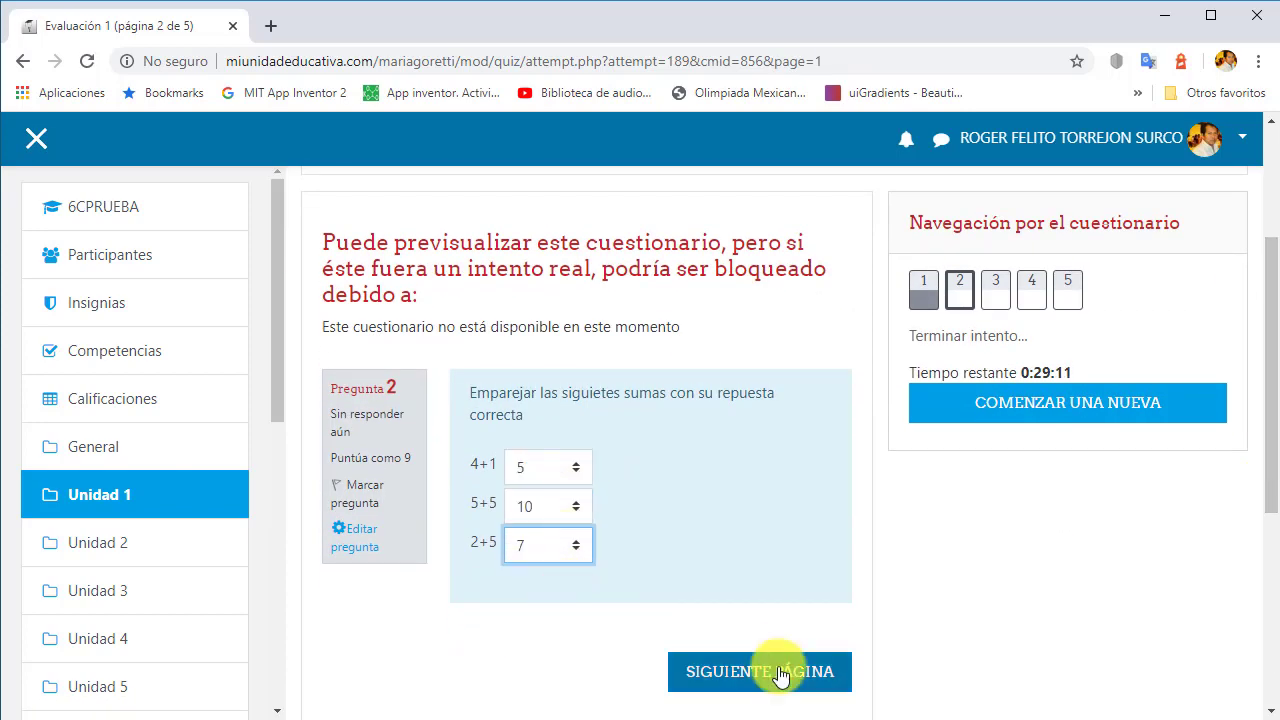
pyautogui.click(779, 673)
# Choose option a. 15 in question 3, enter 15 as the answer to question 4, and continue to question 5
pyautogui.click(507, 449)
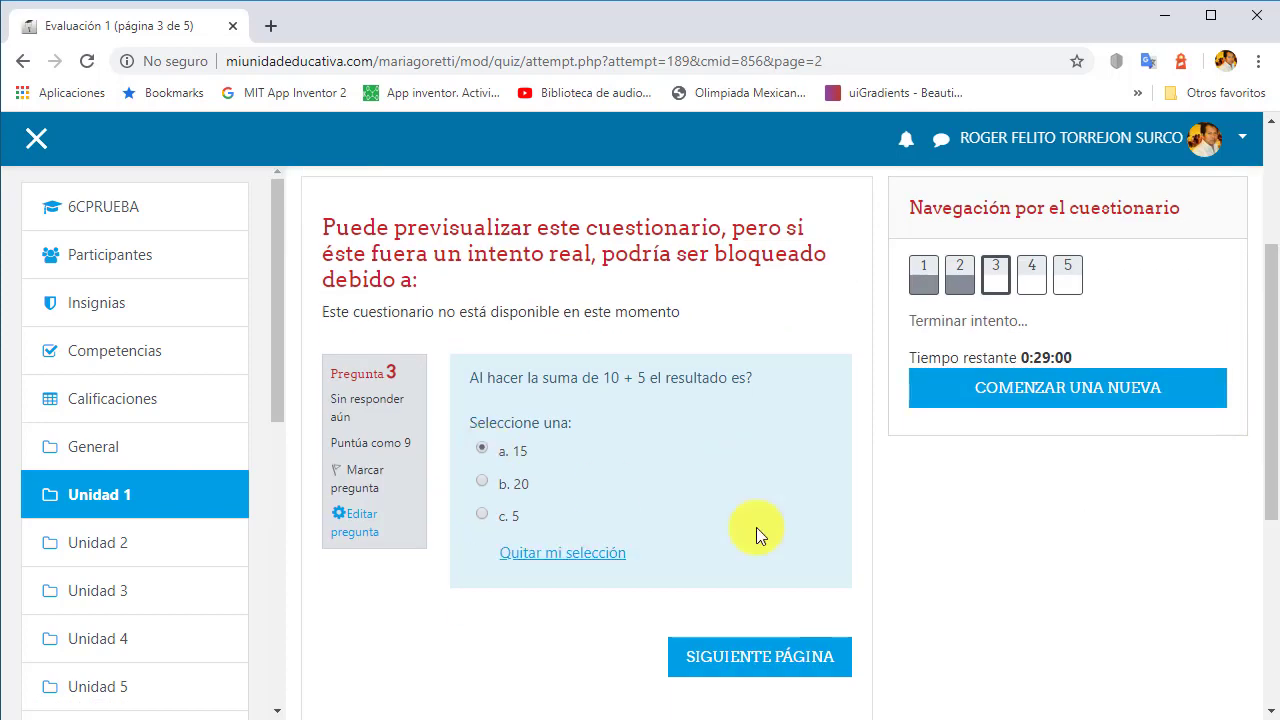
pyautogui.click(760, 656)
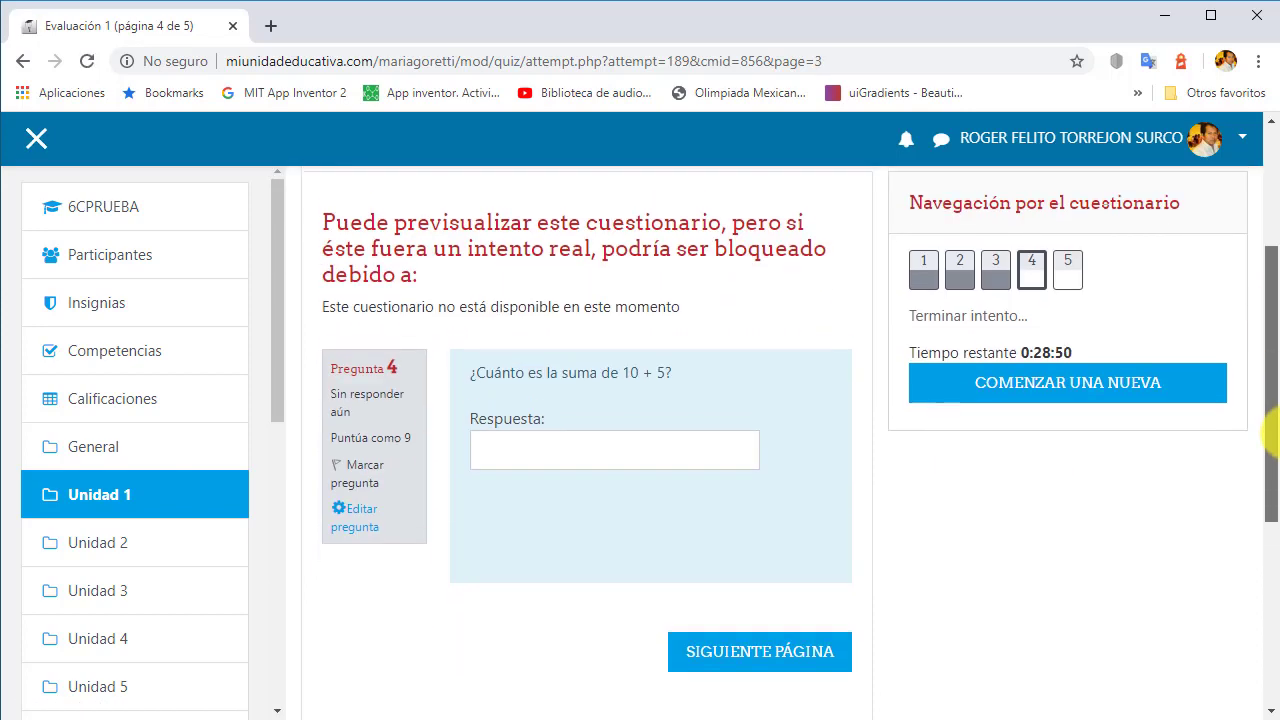
pyautogui.click(663, 441)
pyautogui.write('15')
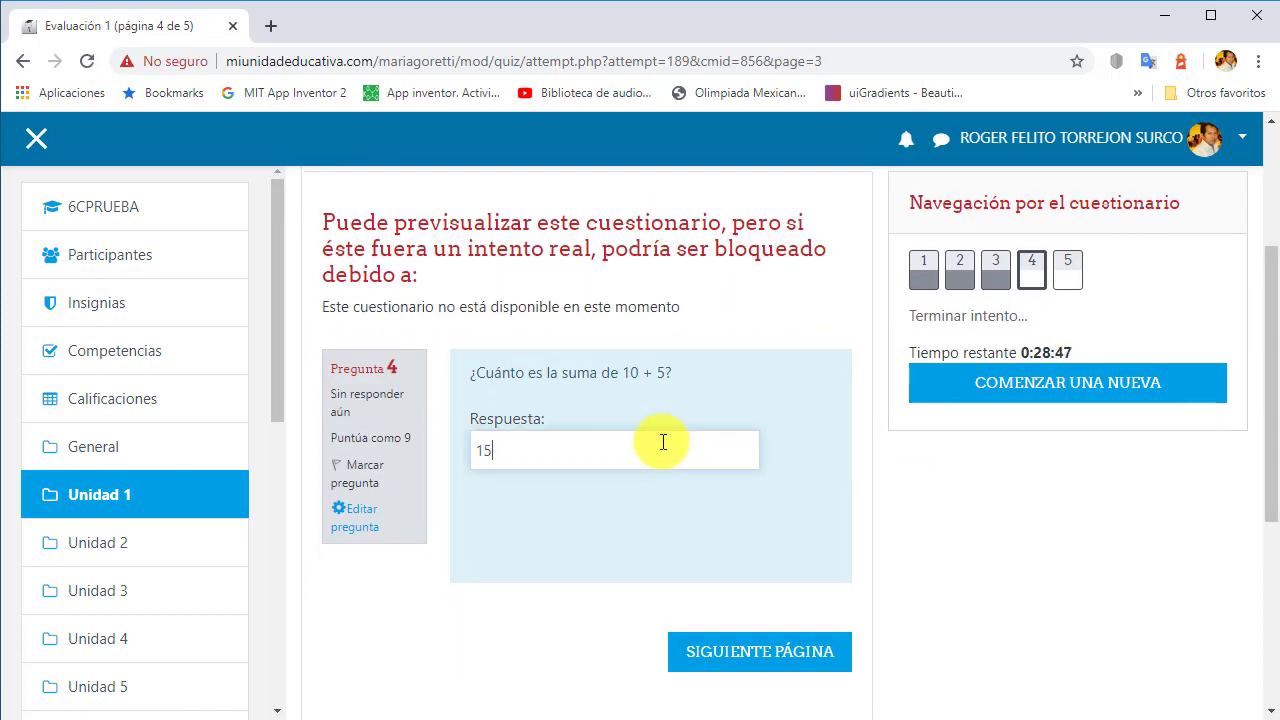
pyautogui.click(760, 651)
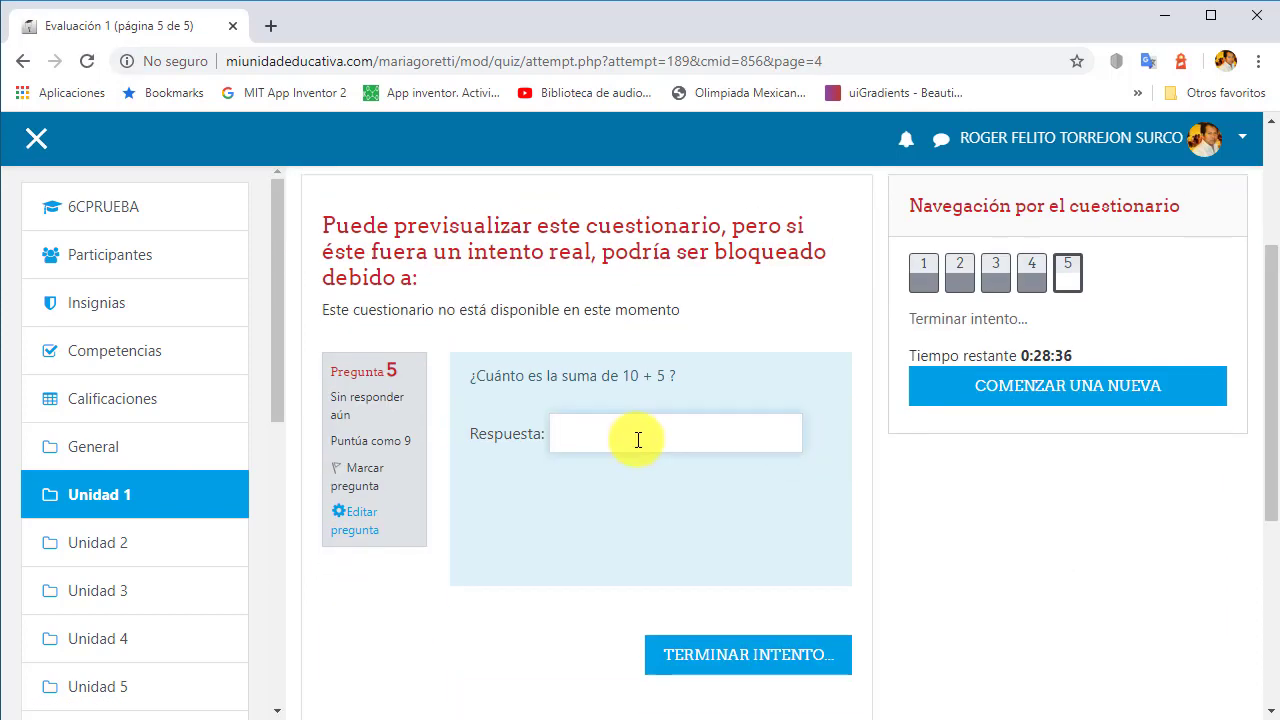
# Answer question 5 with 15, then end the preview attempt and confirm submitting all answers
pyautogui.click(638, 440)
pyautogui.write('15')
pyautogui.click(773, 655)
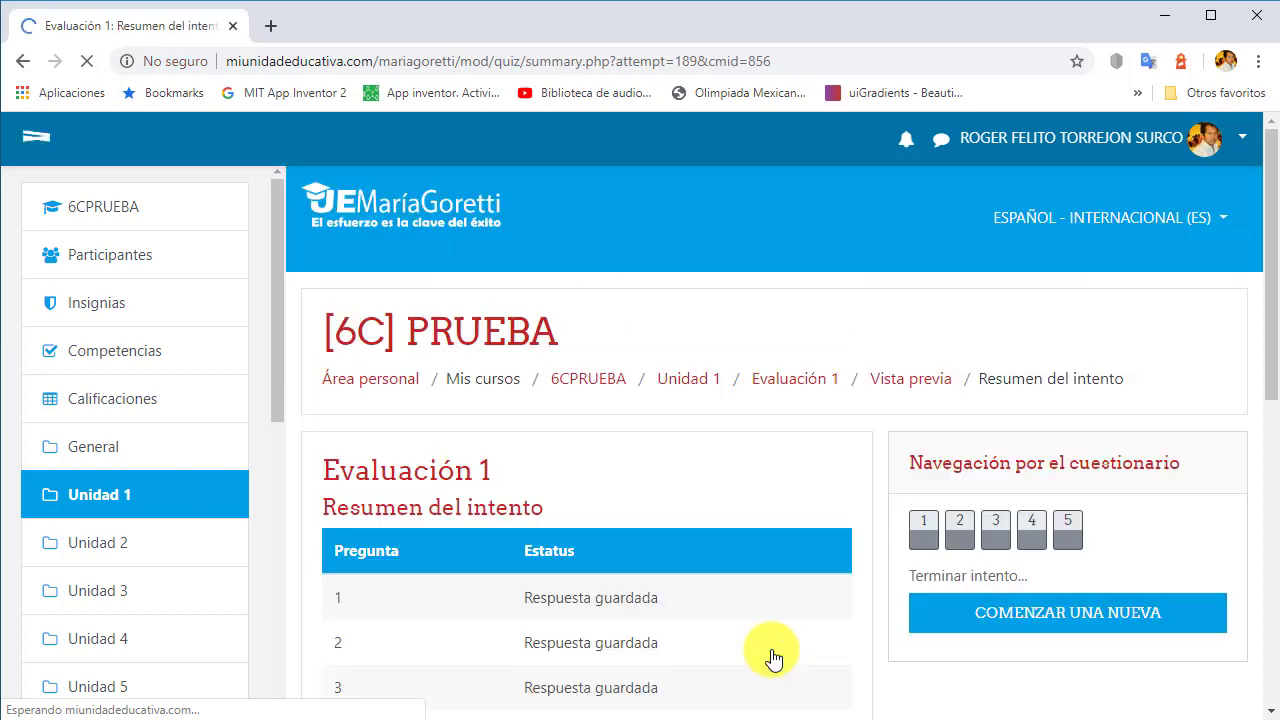
pyautogui.moveTo(1273, 352); pyautogui.dragTo(1274, 480)
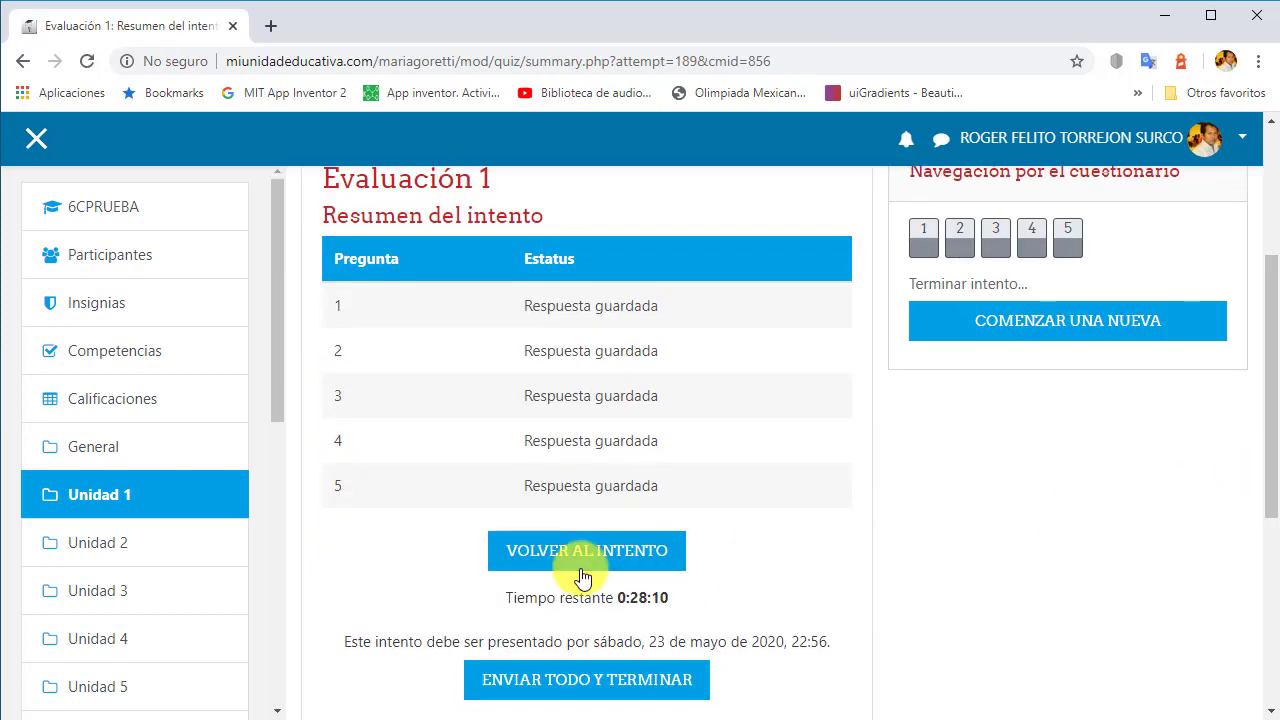
pyautogui.click(632, 688)
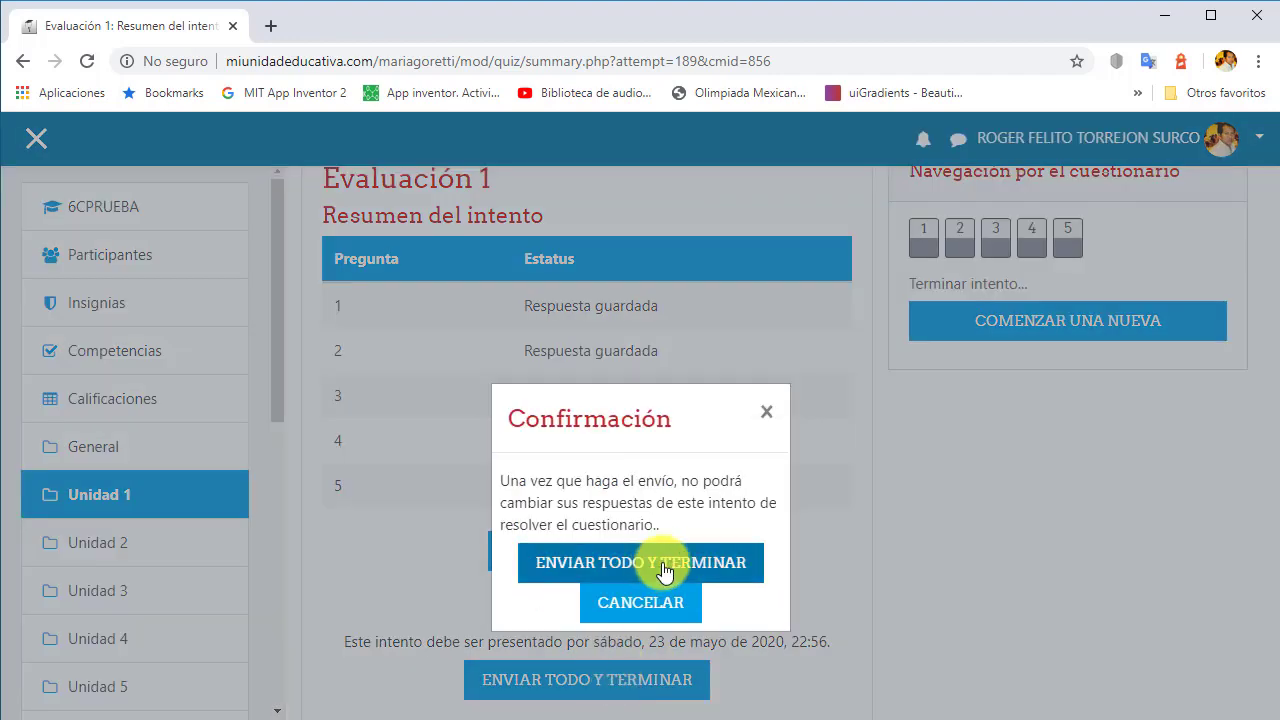
pyautogui.click(664, 566)
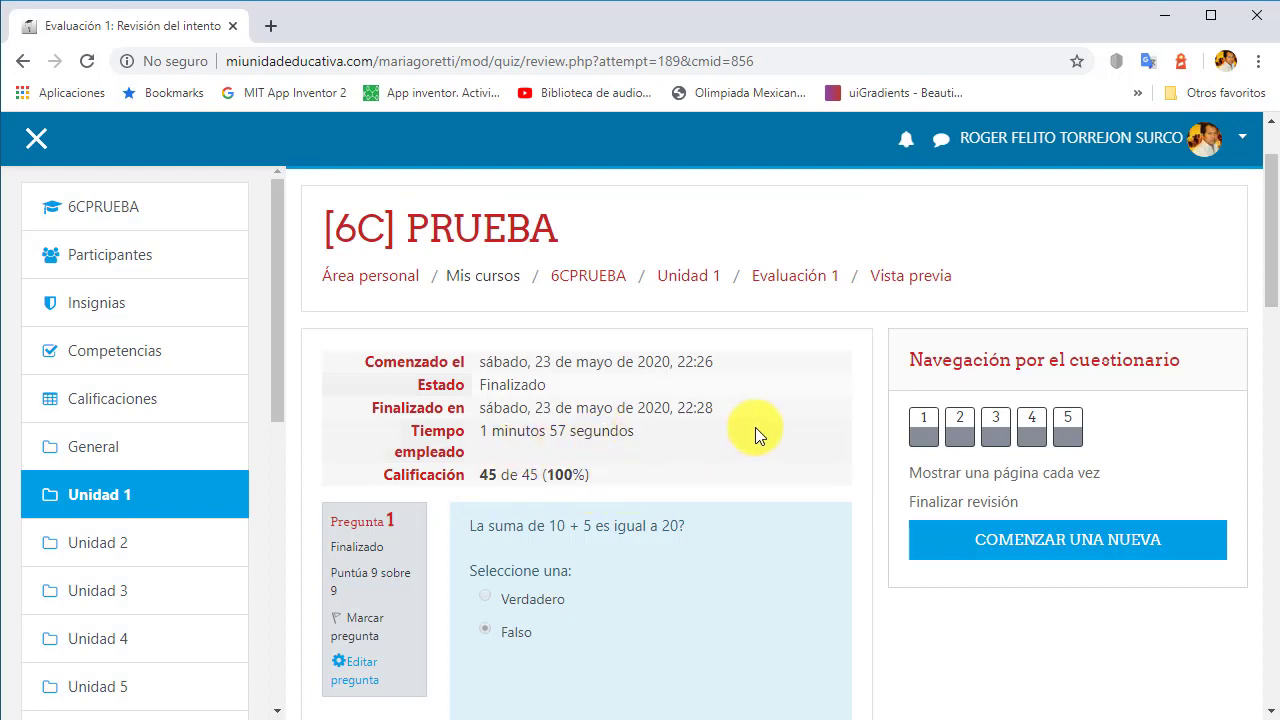
# Return to the 6CPRUEBA course page and turn its editing mode off
pyautogui.click(583, 282)
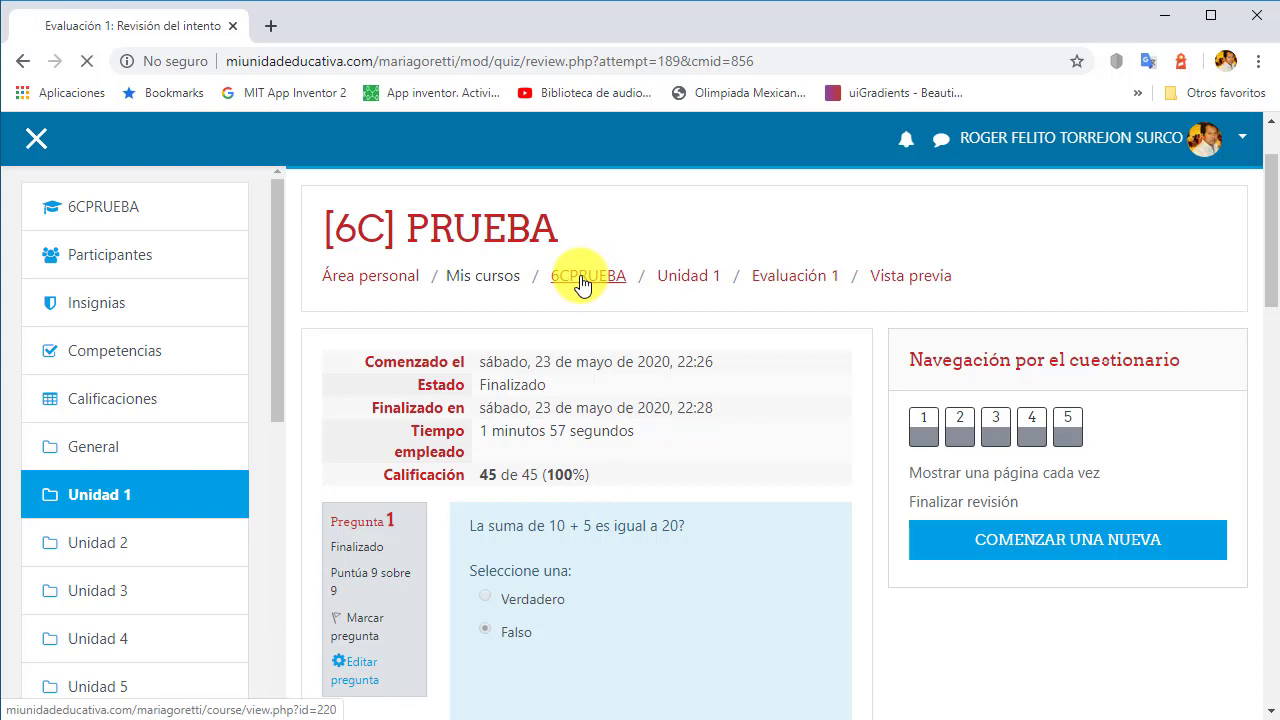
pyautogui.click(1218, 334)
pyautogui.click(1094, 402)
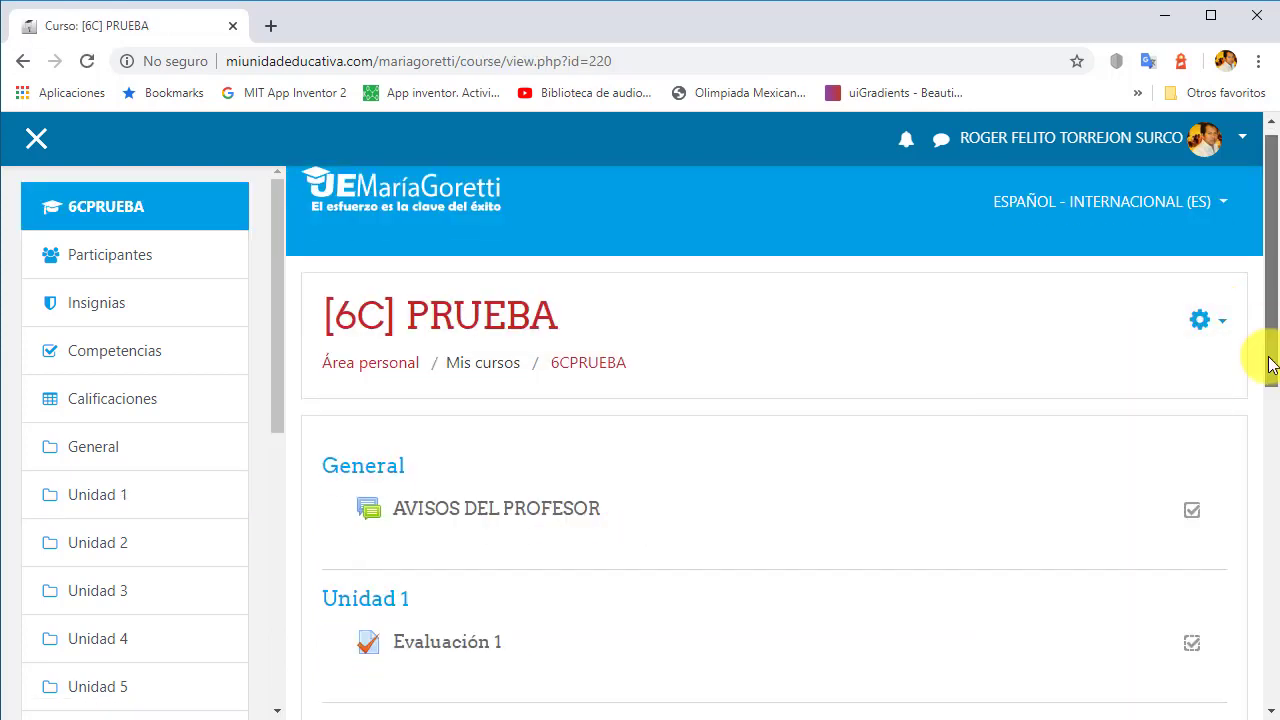
pyautogui.moveTo(1270, 365); pyautogui.dragTo(1270, 392)
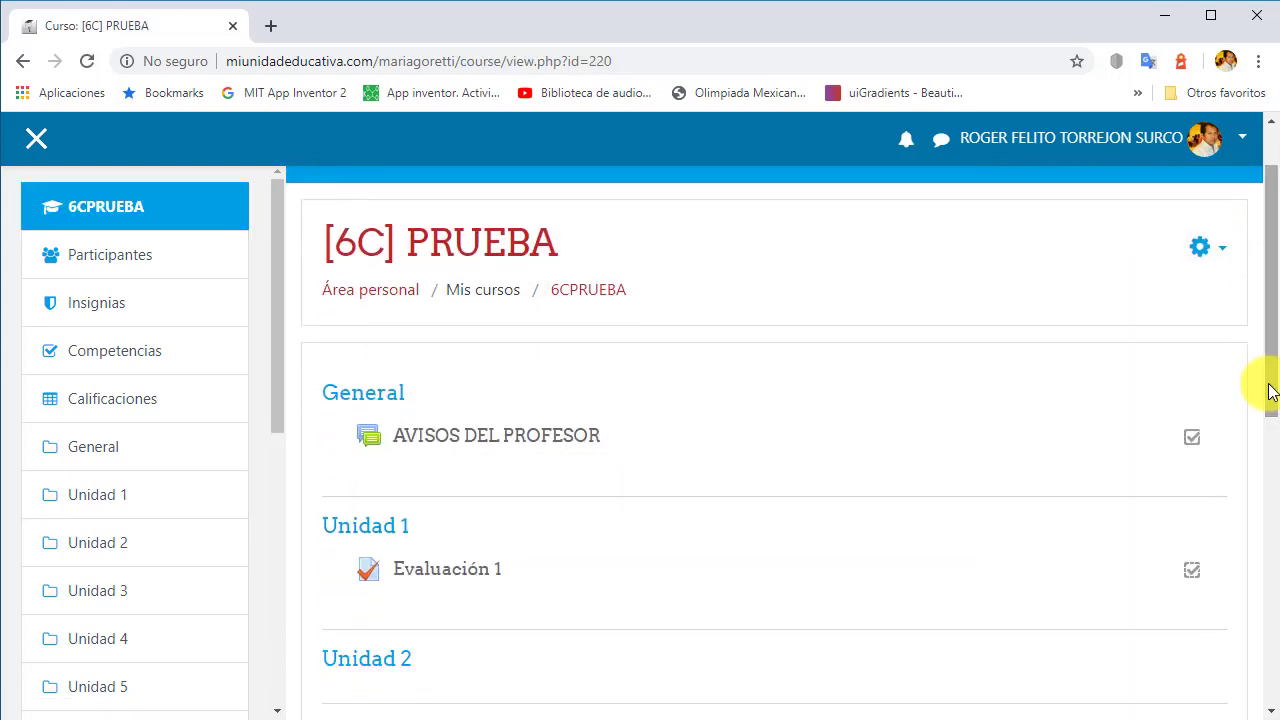